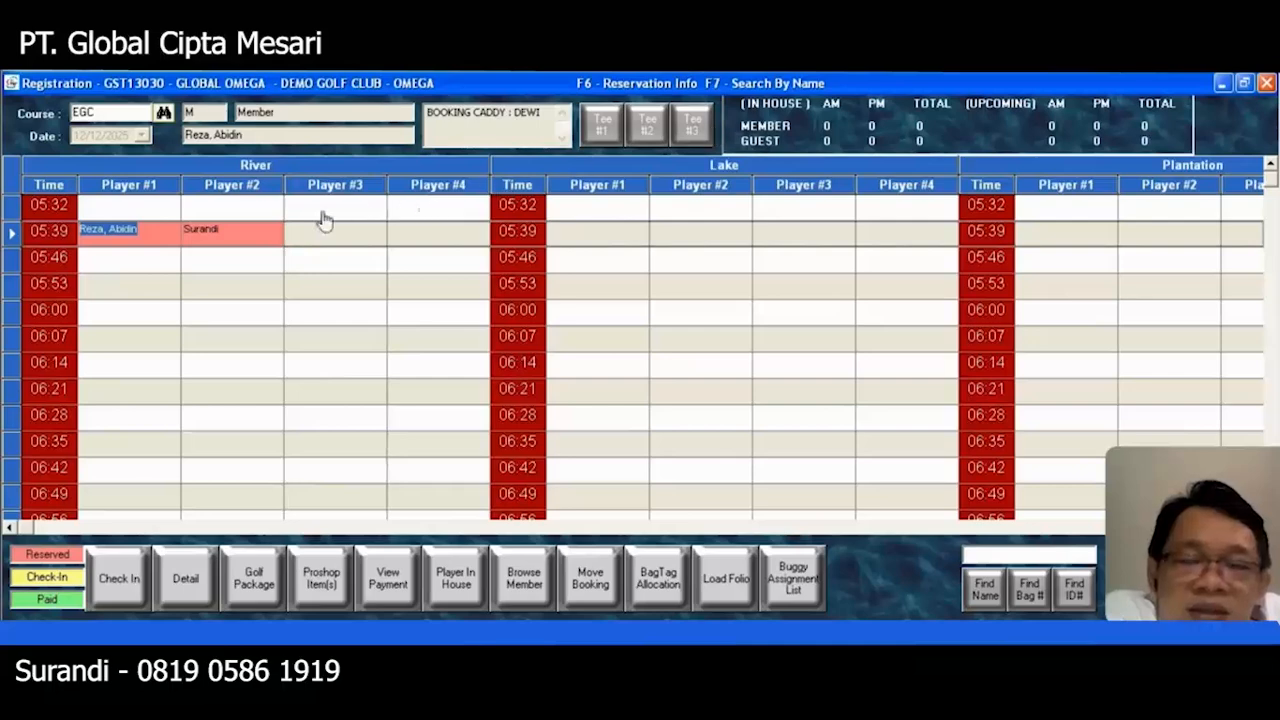
Step: Browse the 05:39 booking's member and guest, then select the empty 06:14 tee time
{"action": "key", "text": "Tab"}
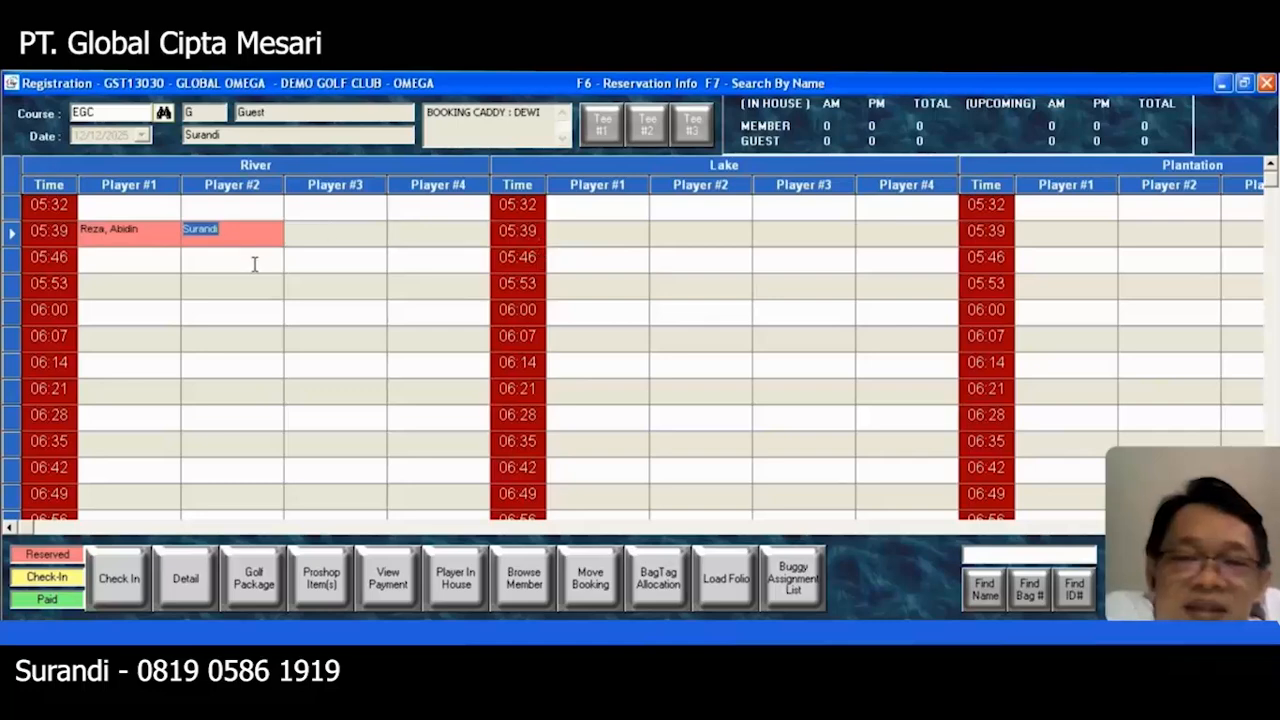
{"action": "left_click", "coordinate": [138, 233]}
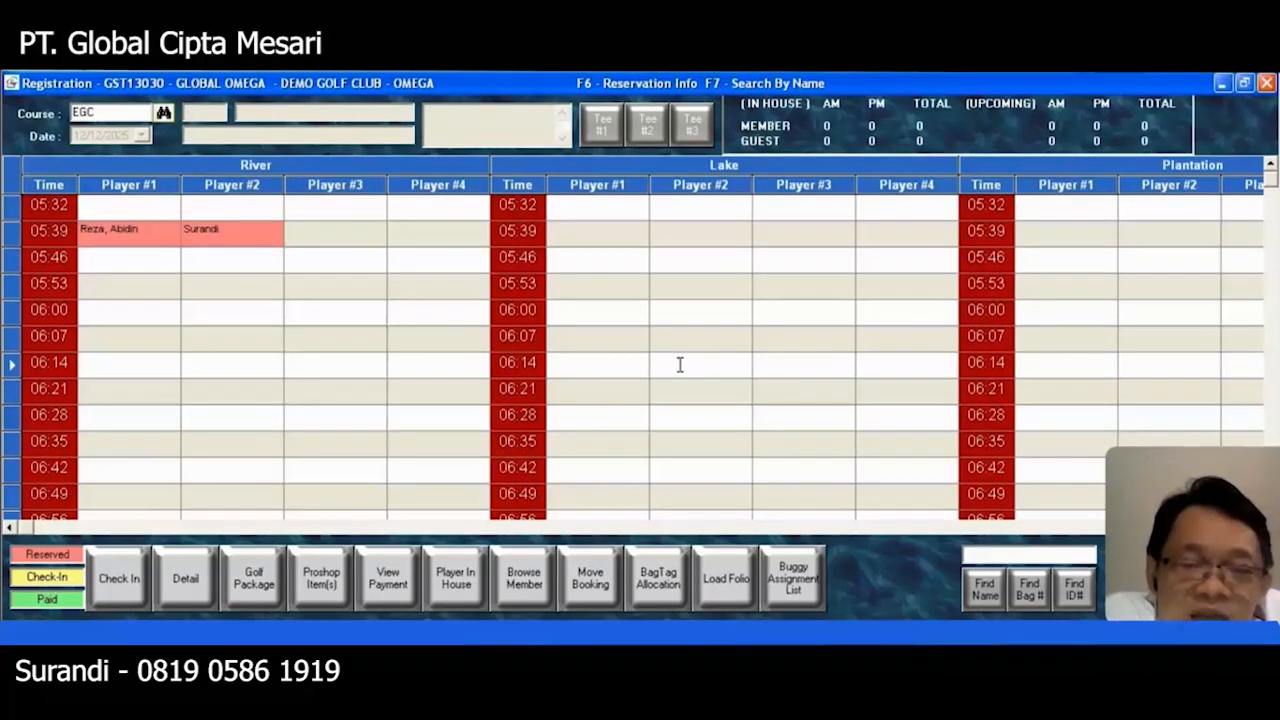
{"action": "scroll", "coordinate": [679, 364], "scroll_direction": "down", "scroll_amount": 4}
{"action": "scroll", "coordinate": [679, 364], "scroll_direction": "up", "scroll_amount": 4}
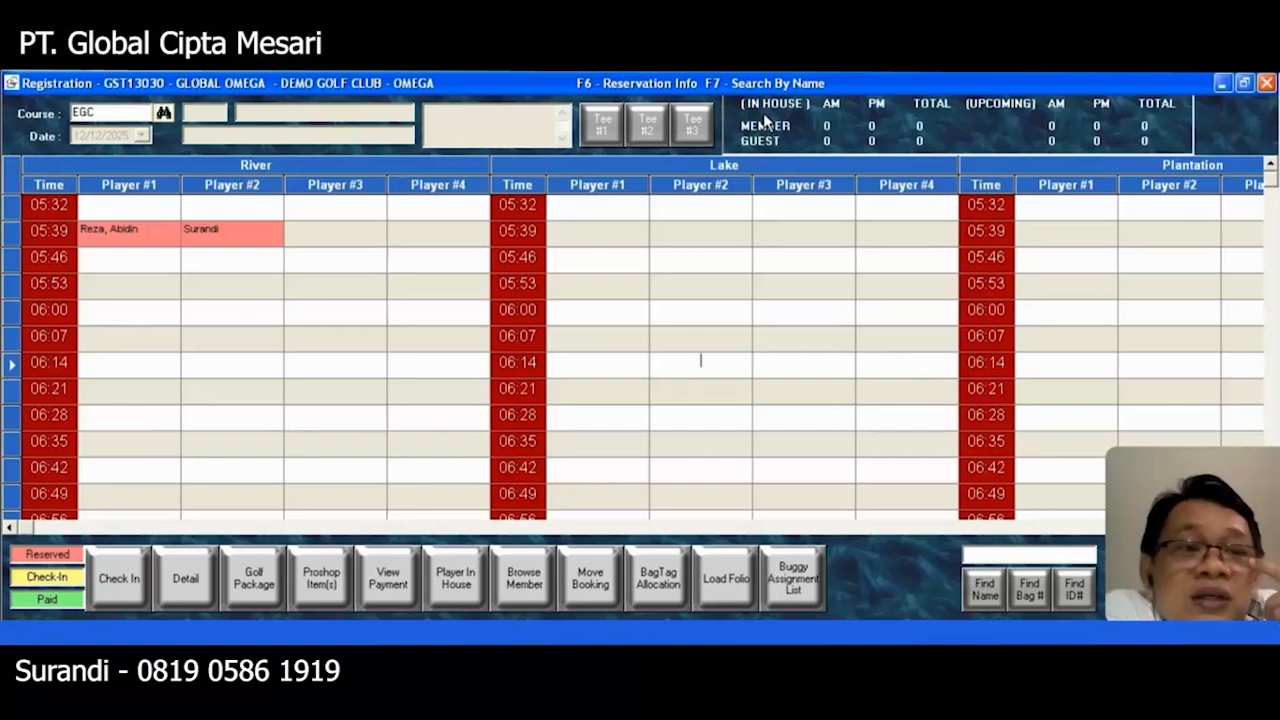
{"action": "left_click", "coordinate": [765, 121]}
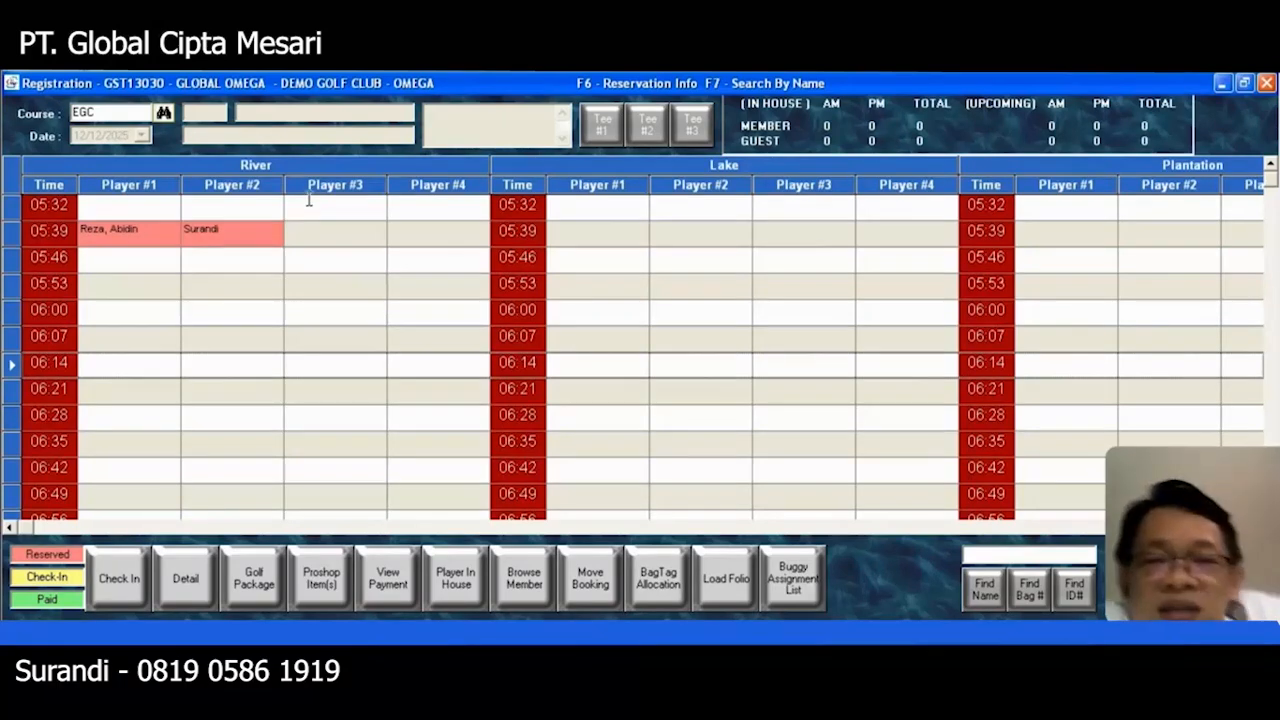
Step: Open the 05:39 booking's registration and turn on Show Picture to display the member's photo
{"action": "left_click", "coordinate": [146, 226]}
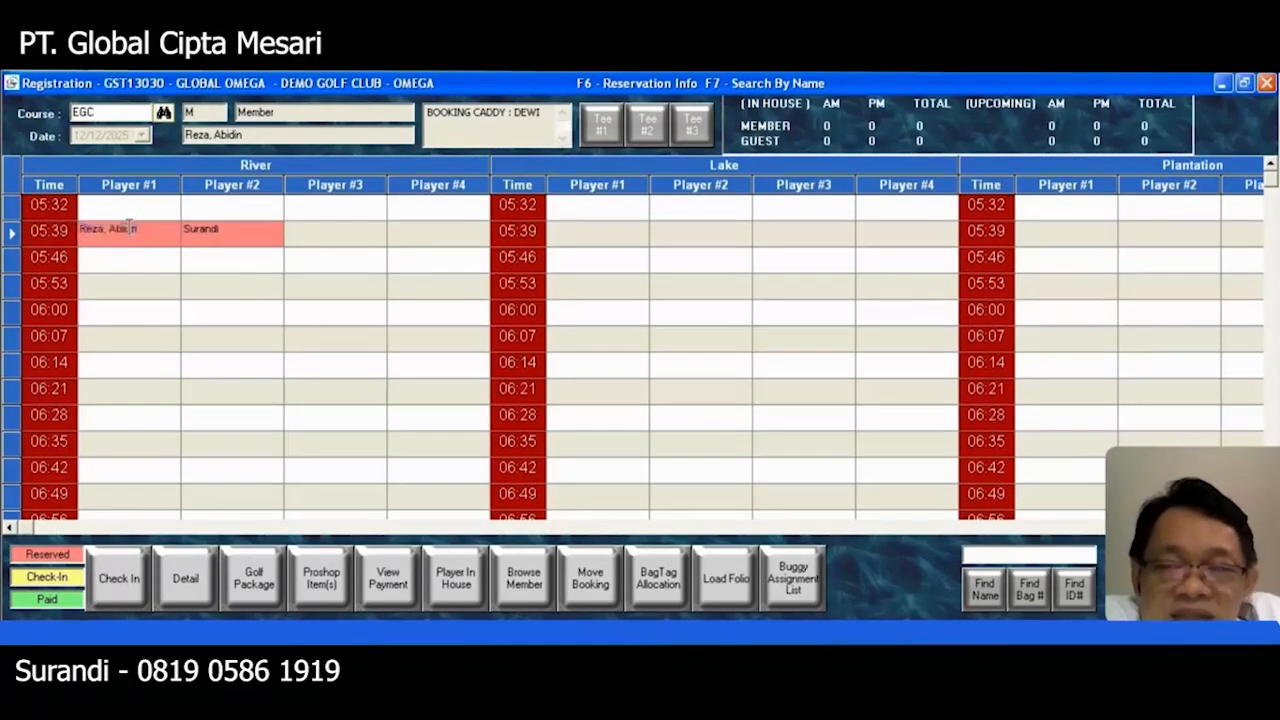
{"action": "double_click", "coordinate": [128, 228]}
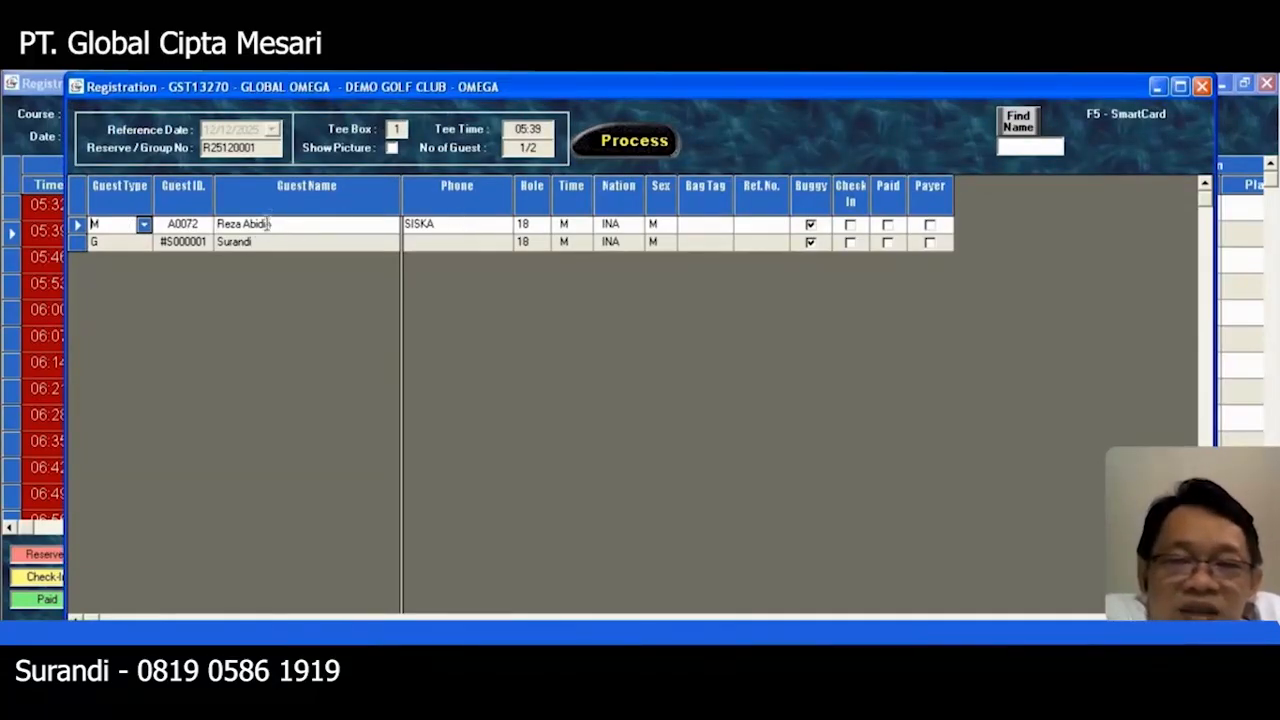
{"action": "left_click", "coordinate": [267, 224]}
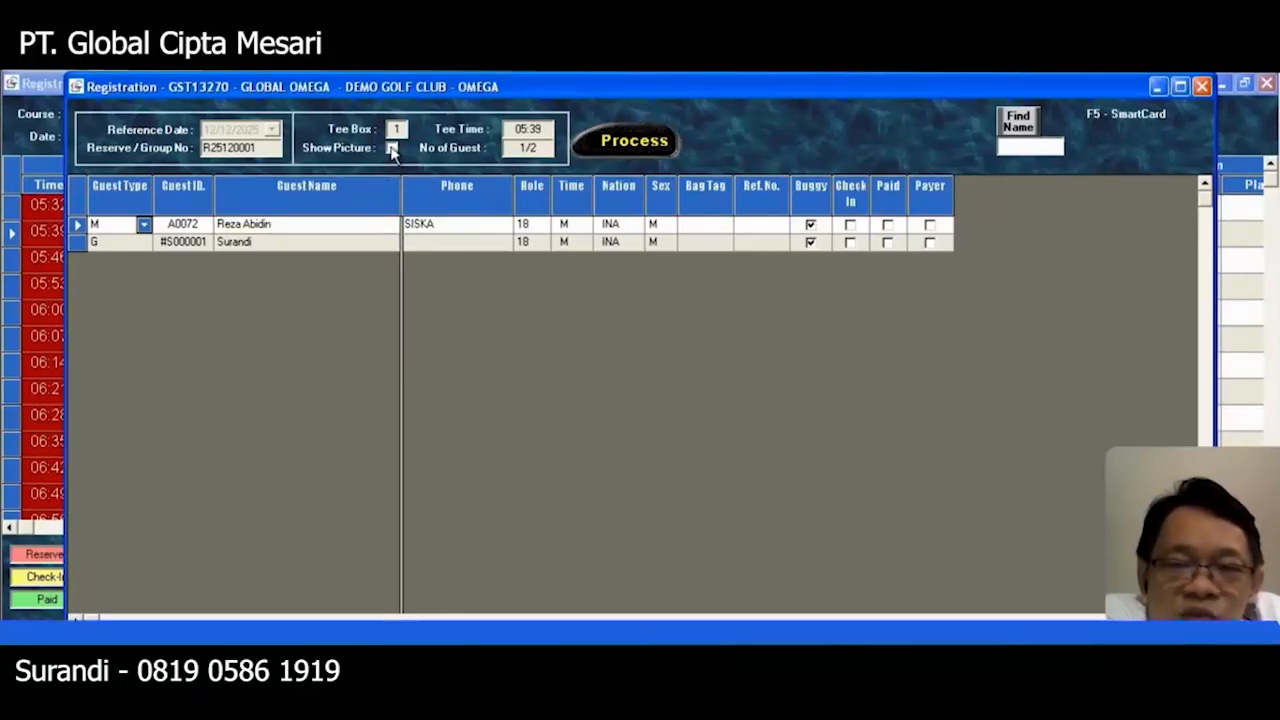
{"action": "left_click", "coordinate": [392, 148]}
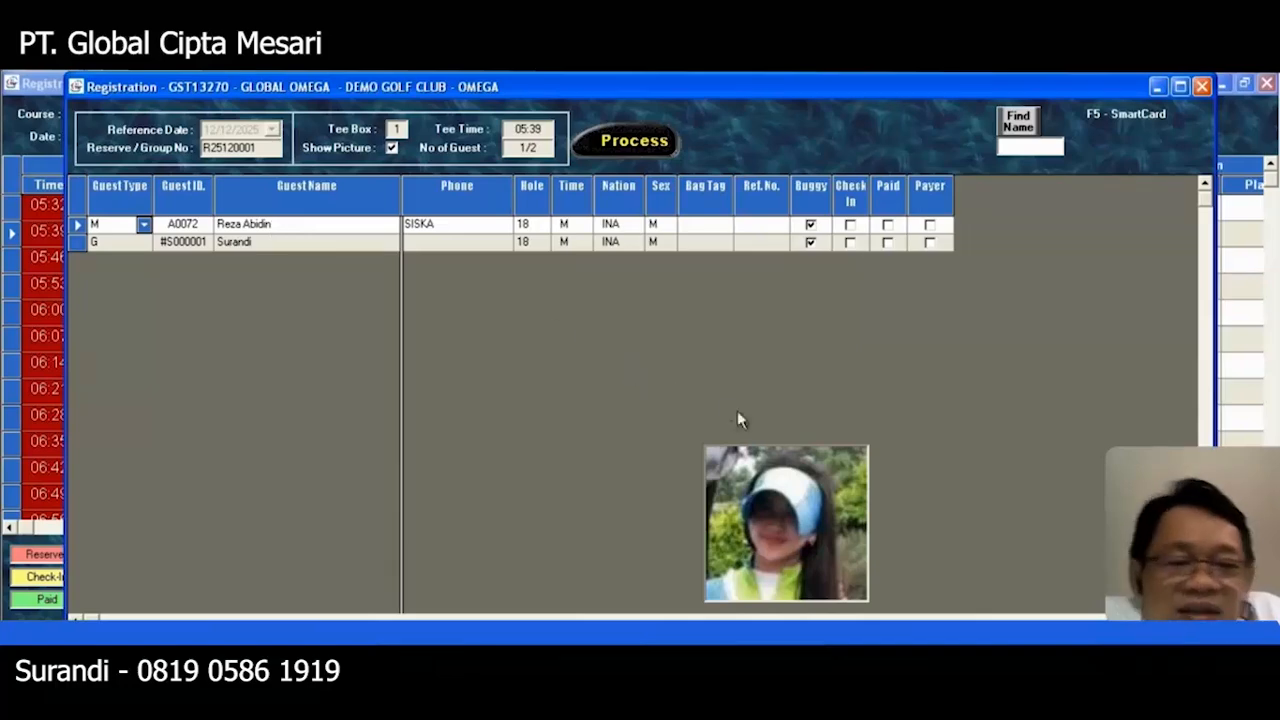
Step: Turn off the photo and give the member bag tag 101 and the guest bag tag 102
{"action": "left_click", "coordinate": [392, 148]}
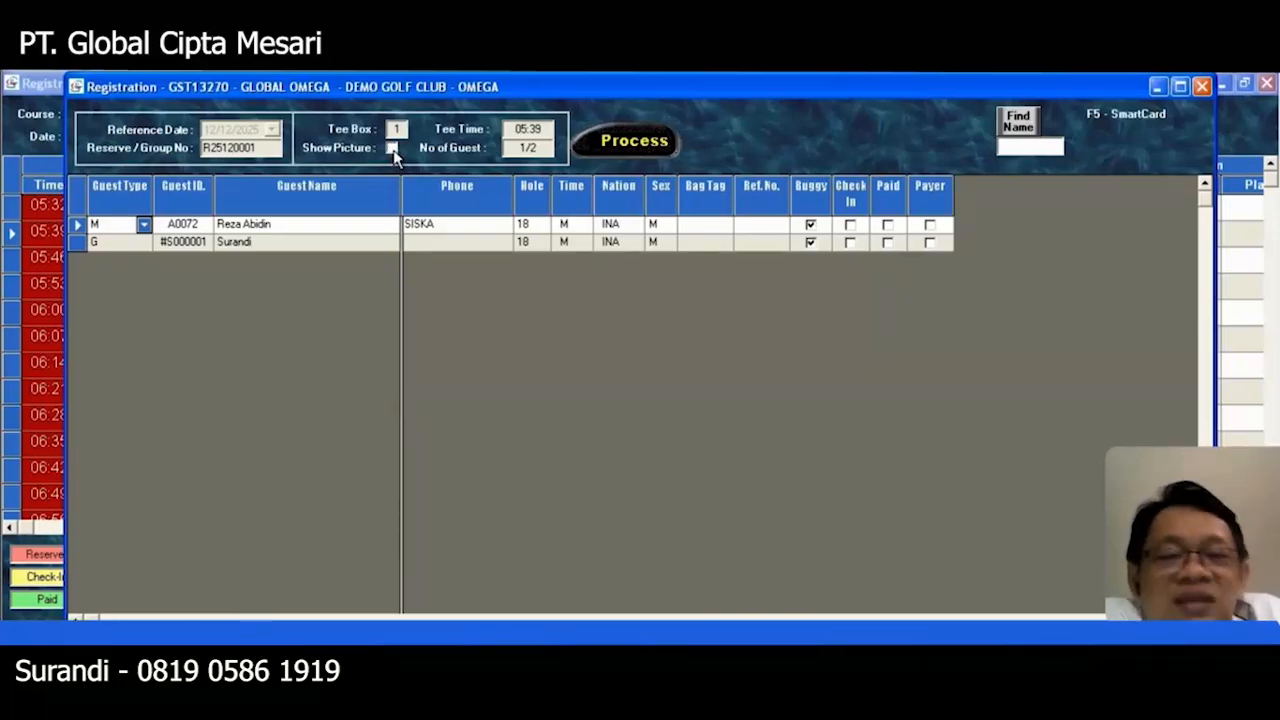
{"action": "left_click", "coordinate": [703, 224]}
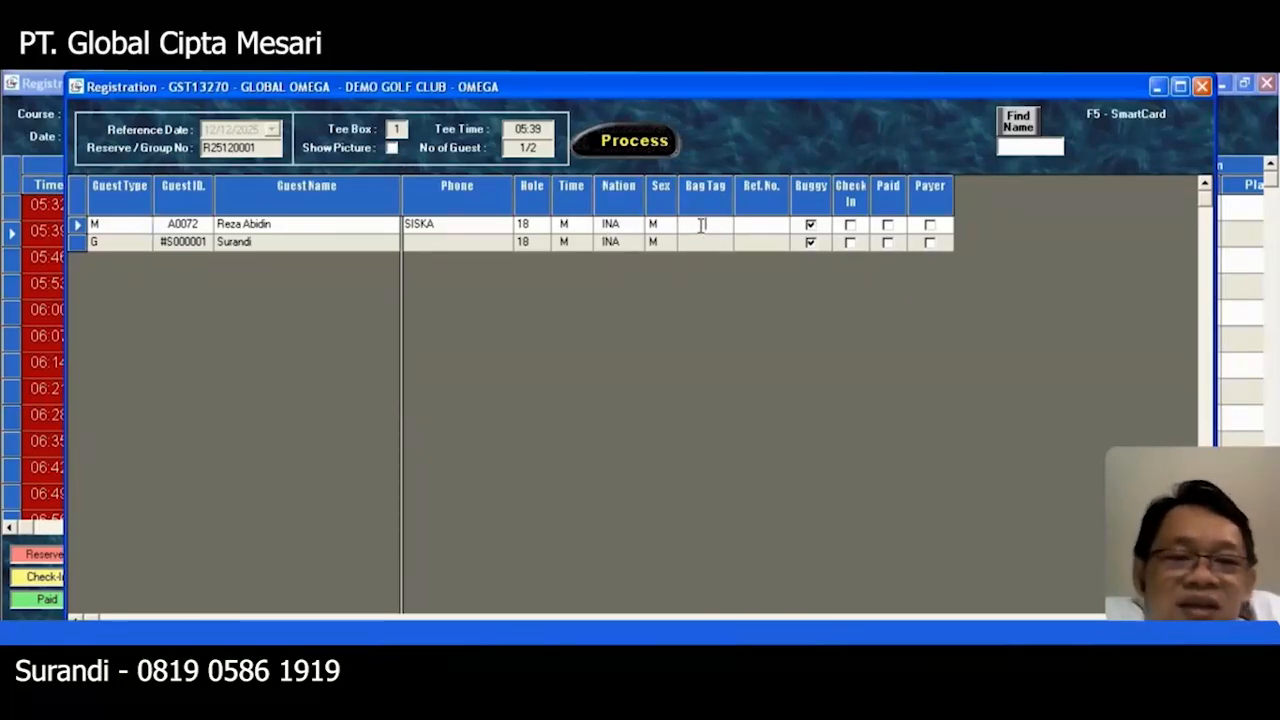
{"action": "type", "text": "101"}
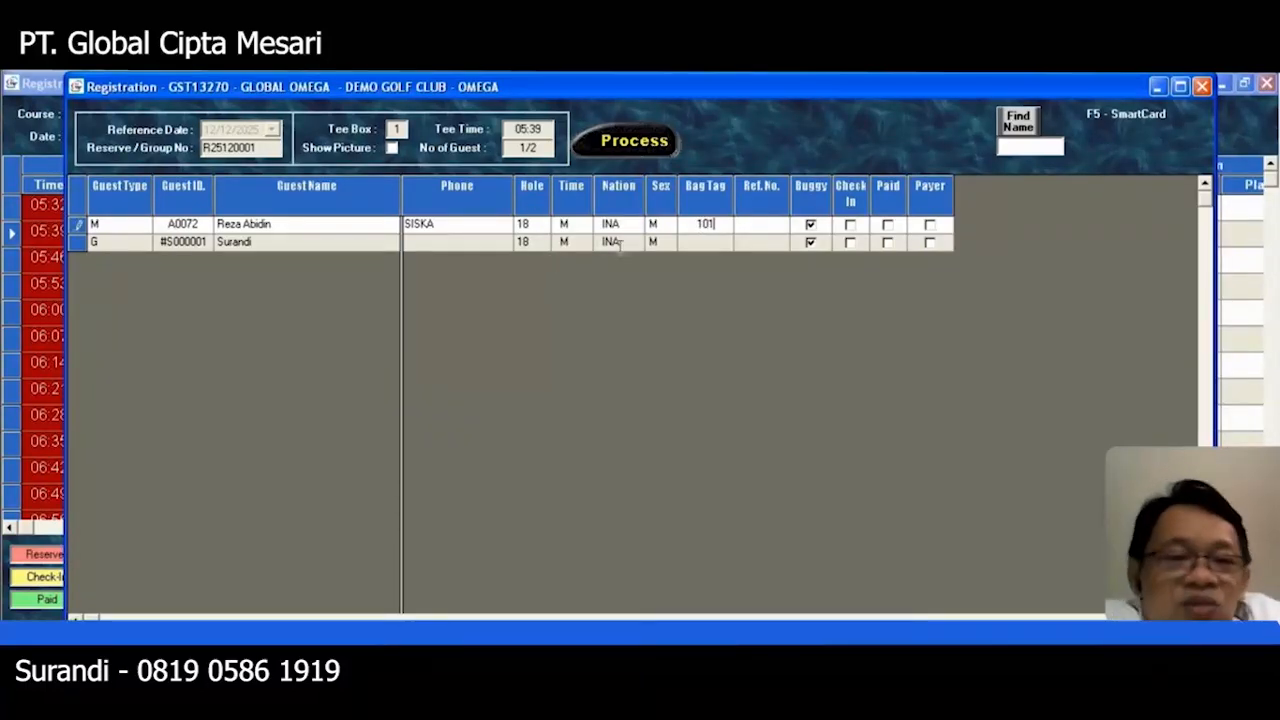
{"action": "left_click", "coordinate": [708, 247]}
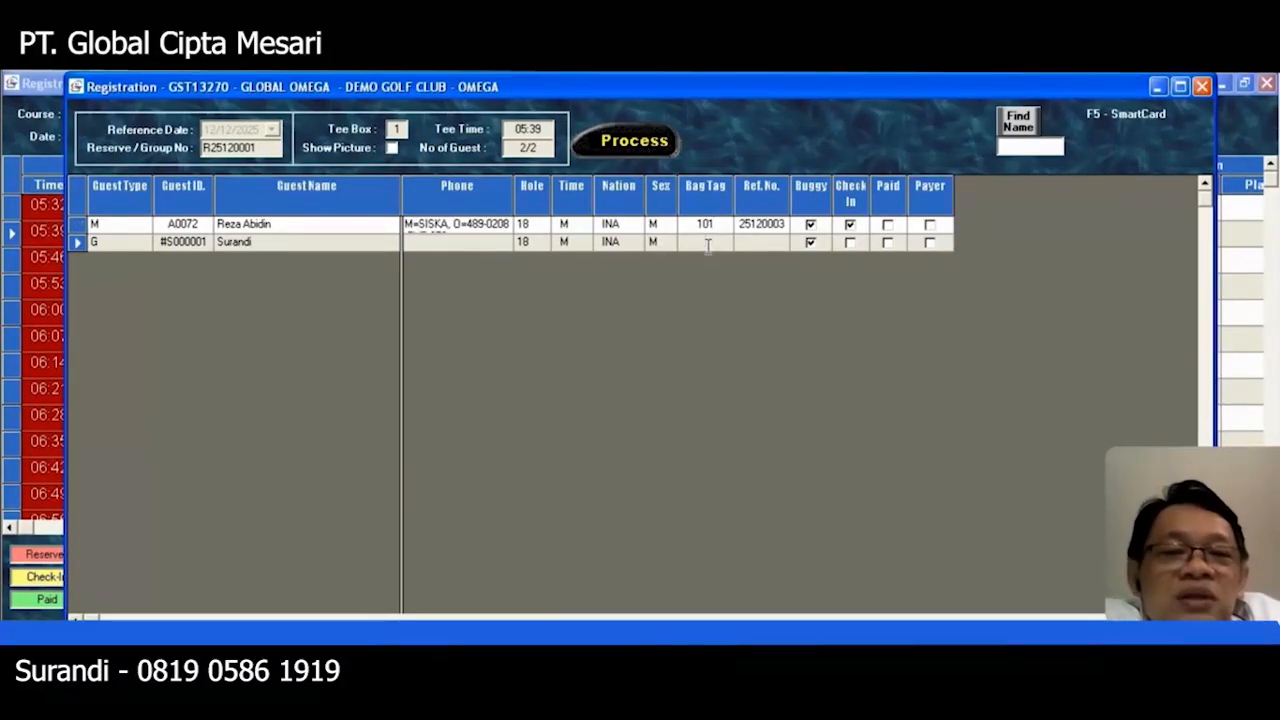
{"action": "type", "text": "10"}
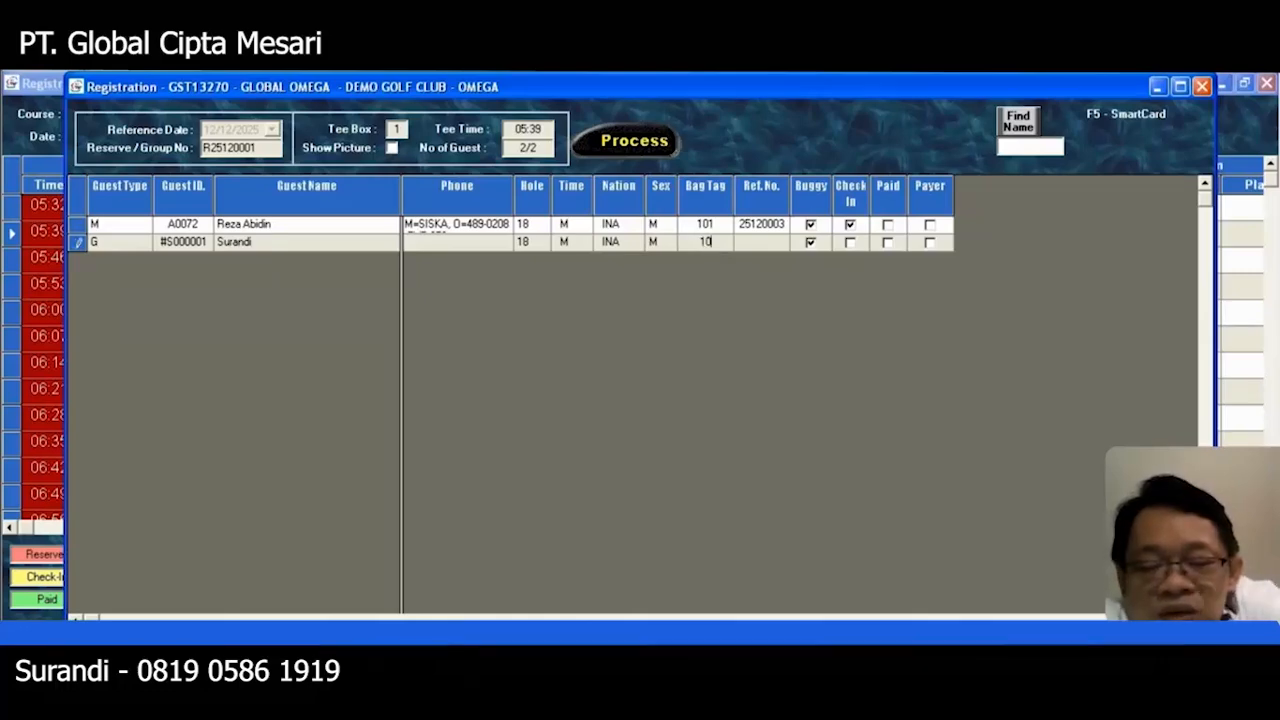
{"action": "type", "text": "2"}
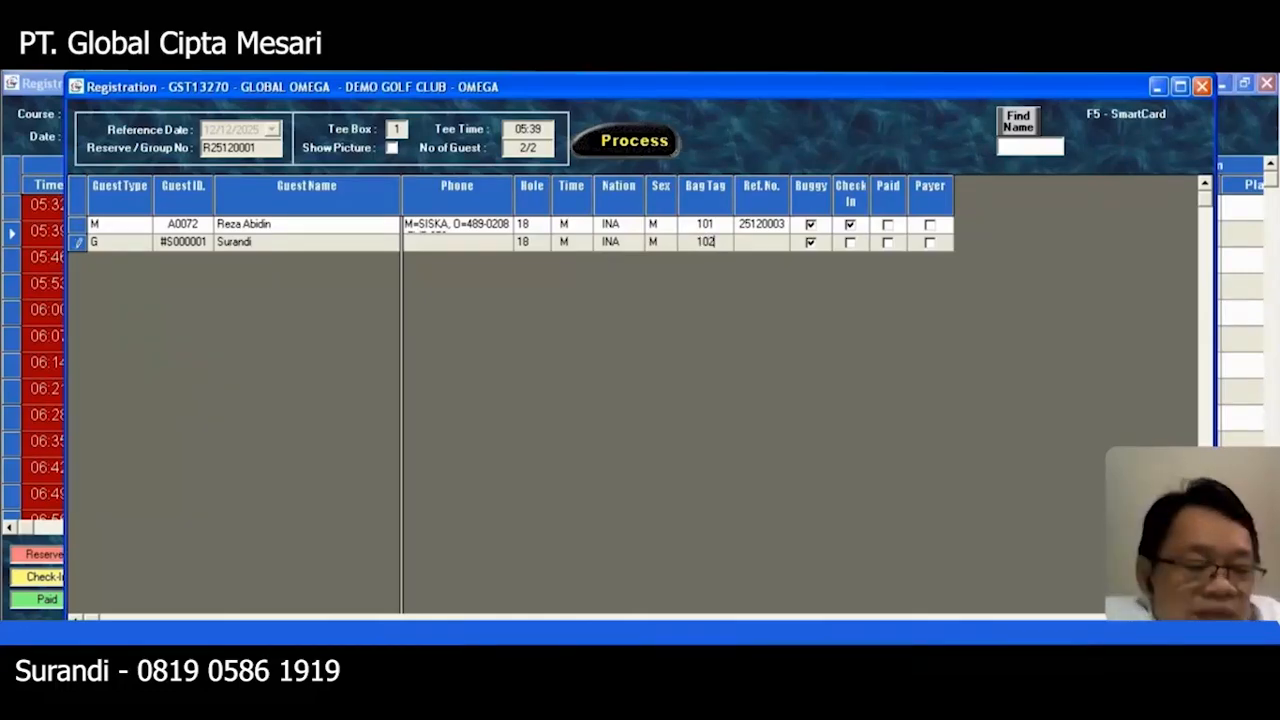
{"action": "key", "text": "Up"}
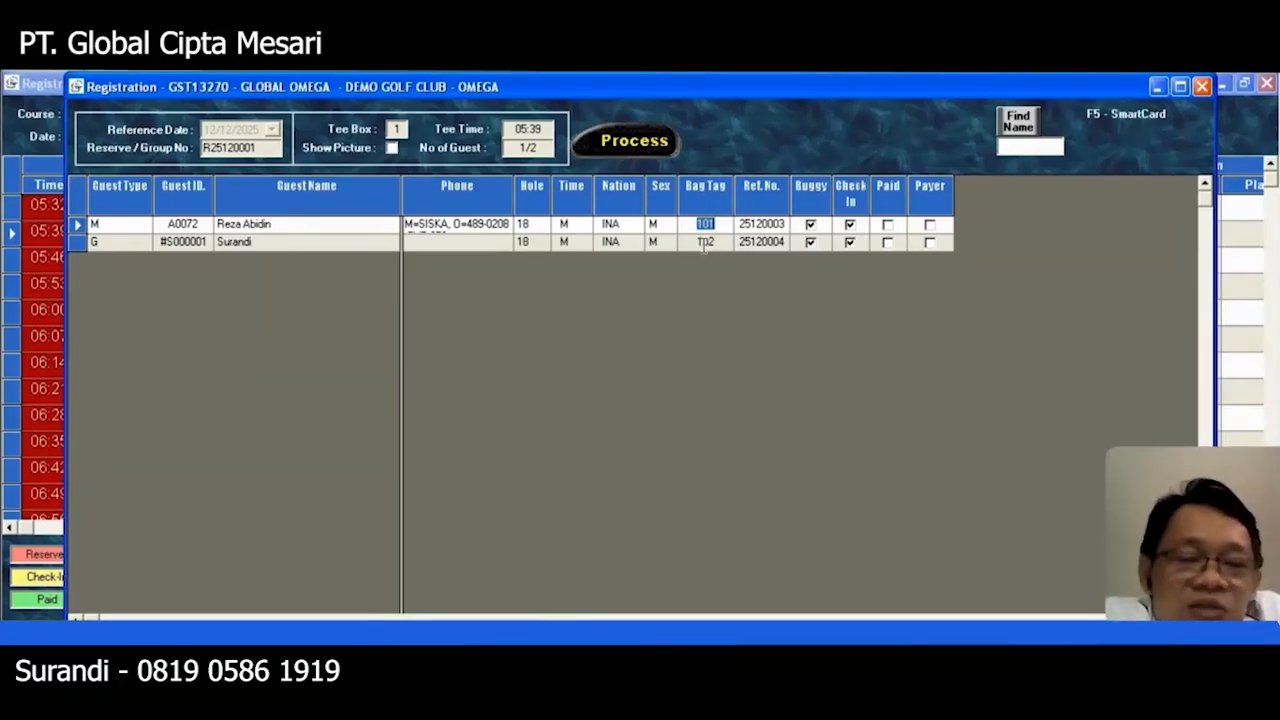
{"action": "left_click", "coordinate": [705, 242]}
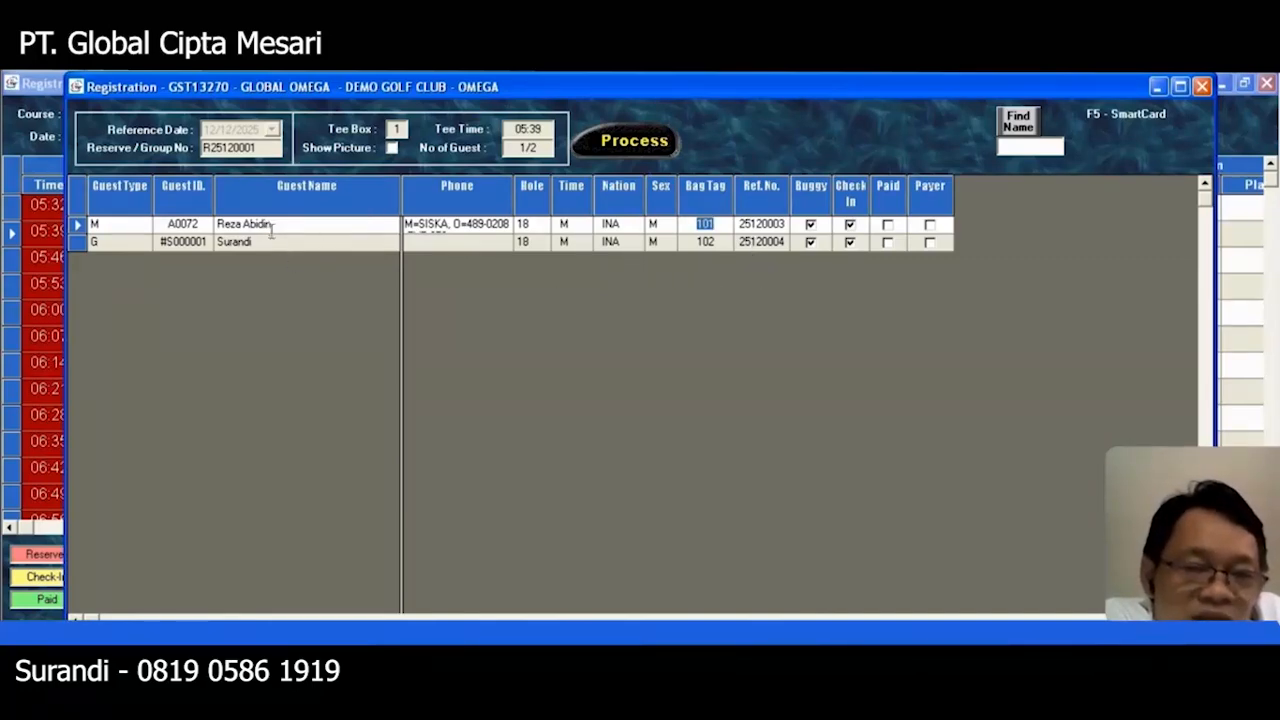
{"action": "left_click", "coordinate": [699, 241]}
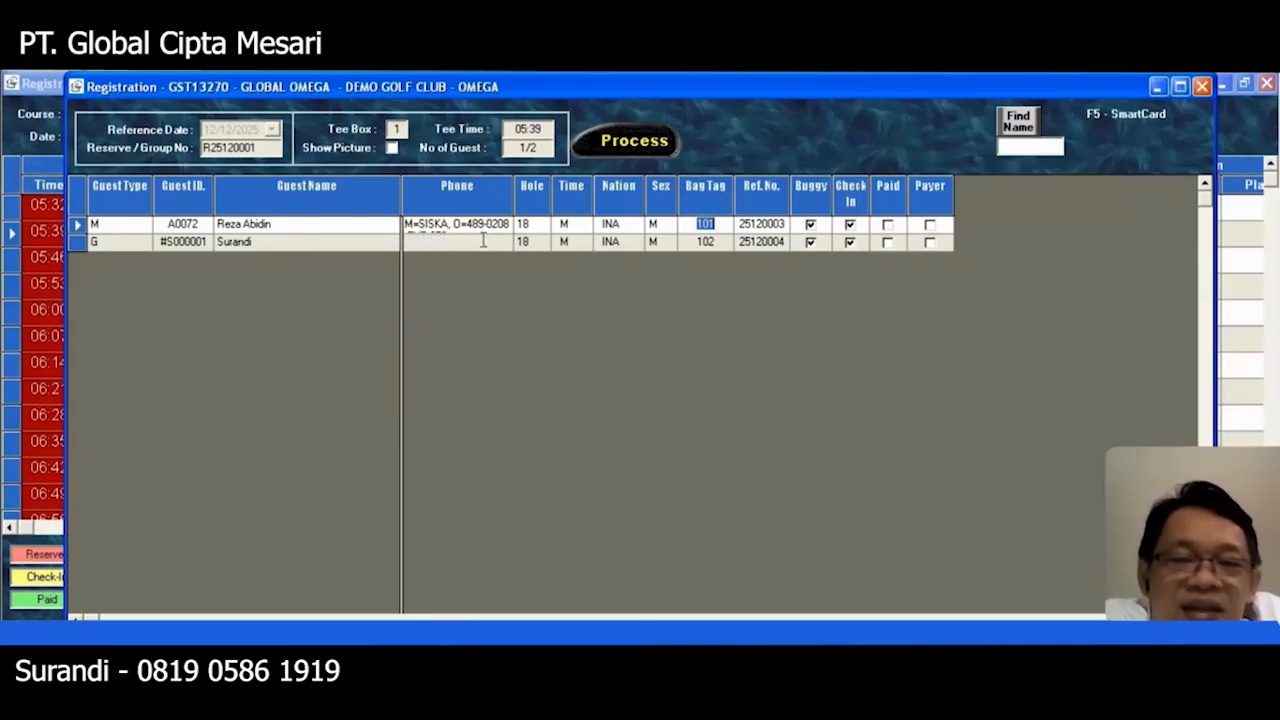
{"action": "left_click", "coordinate": [420, 245]}
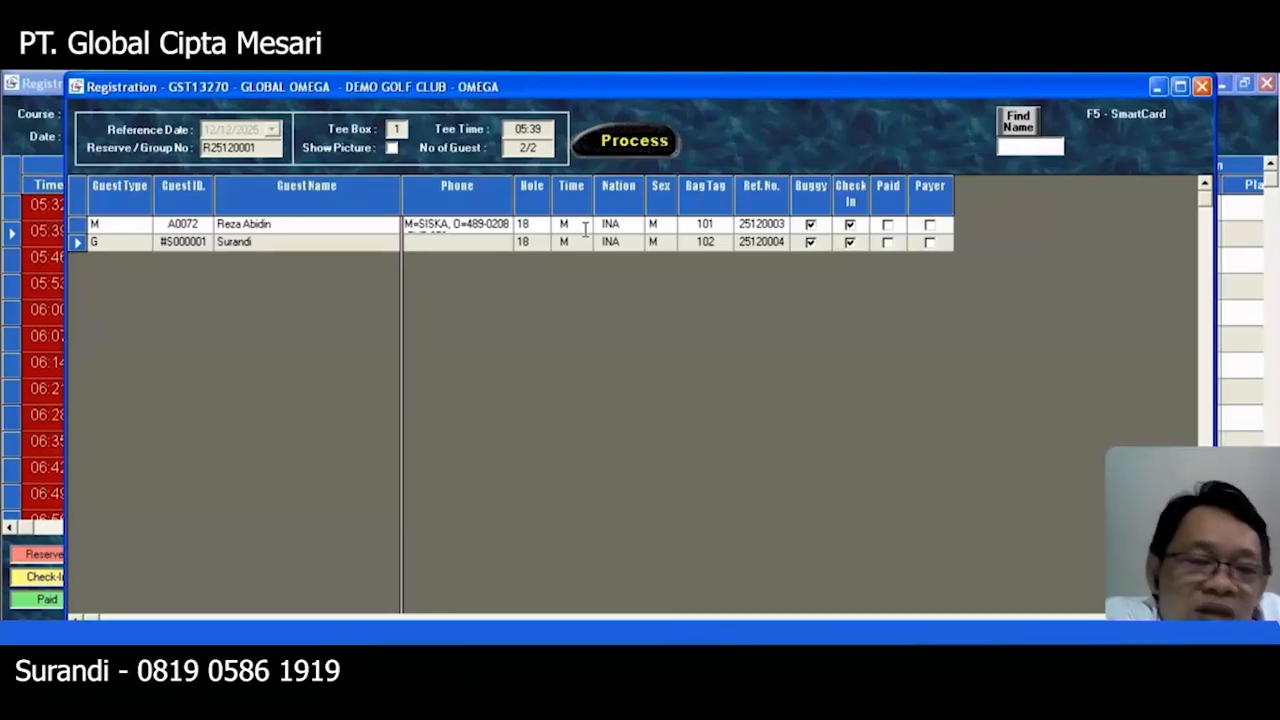
{"action": "left_click", "coordinate": [586, 229]}
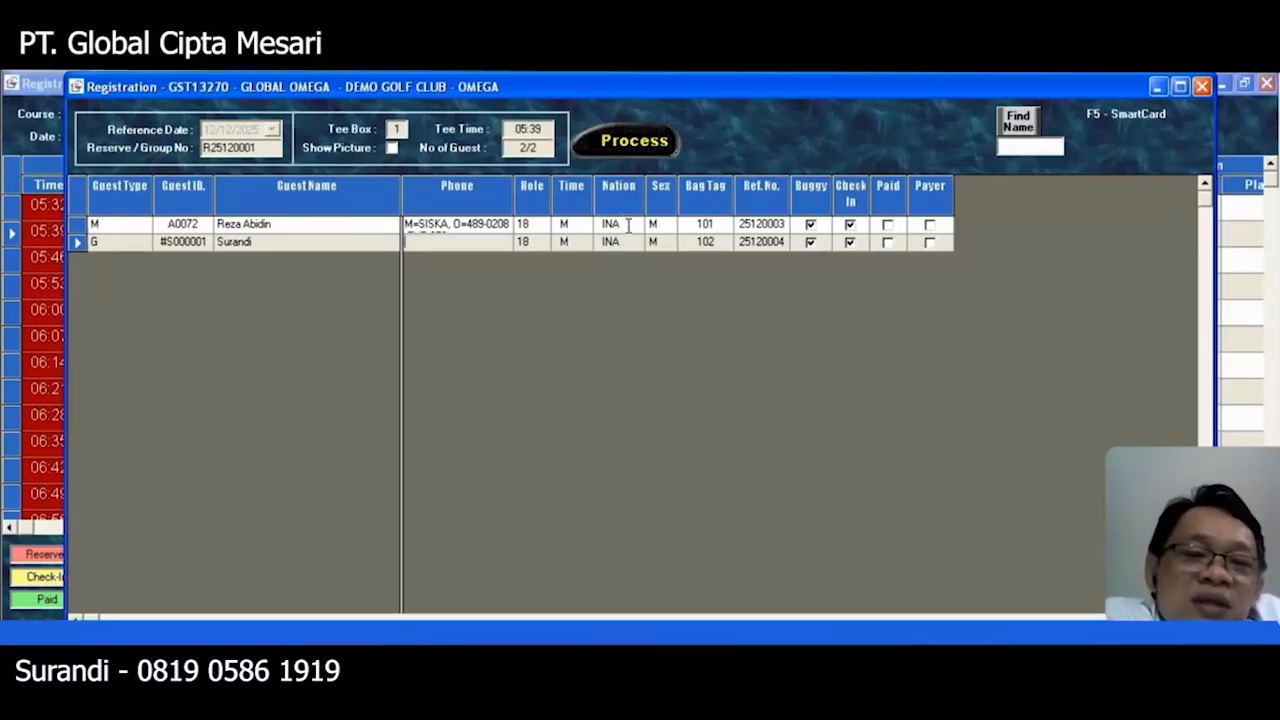
{"action": "left_click", "coordinate": [628, 224]}
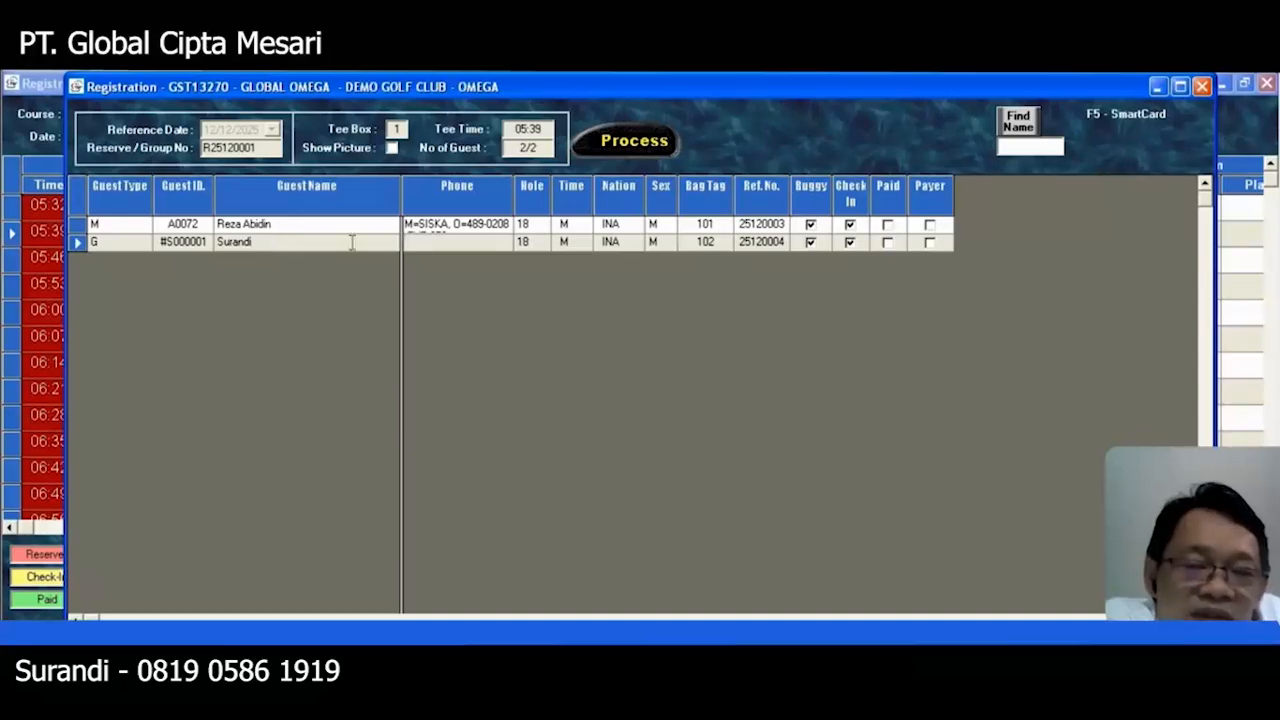
{"action": "left_click", "coordinate": [622, 238]}
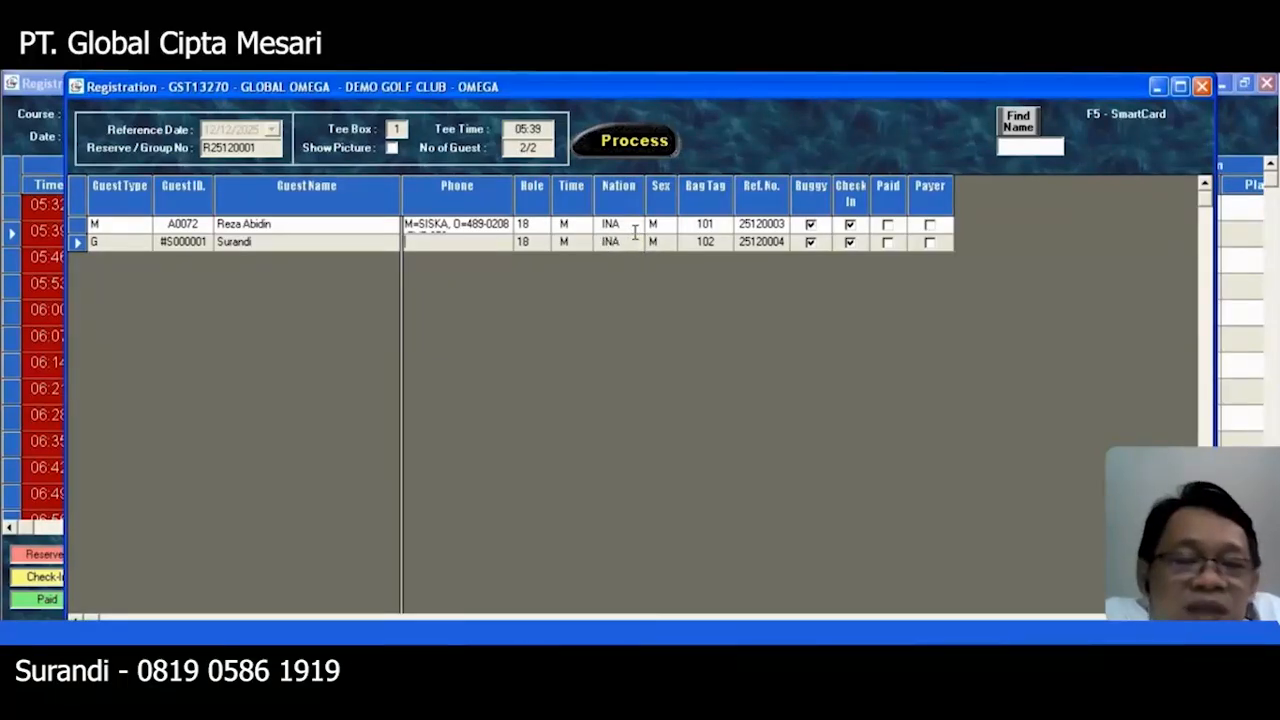
{"action": "left_click", "coordinate": [634, 229]}
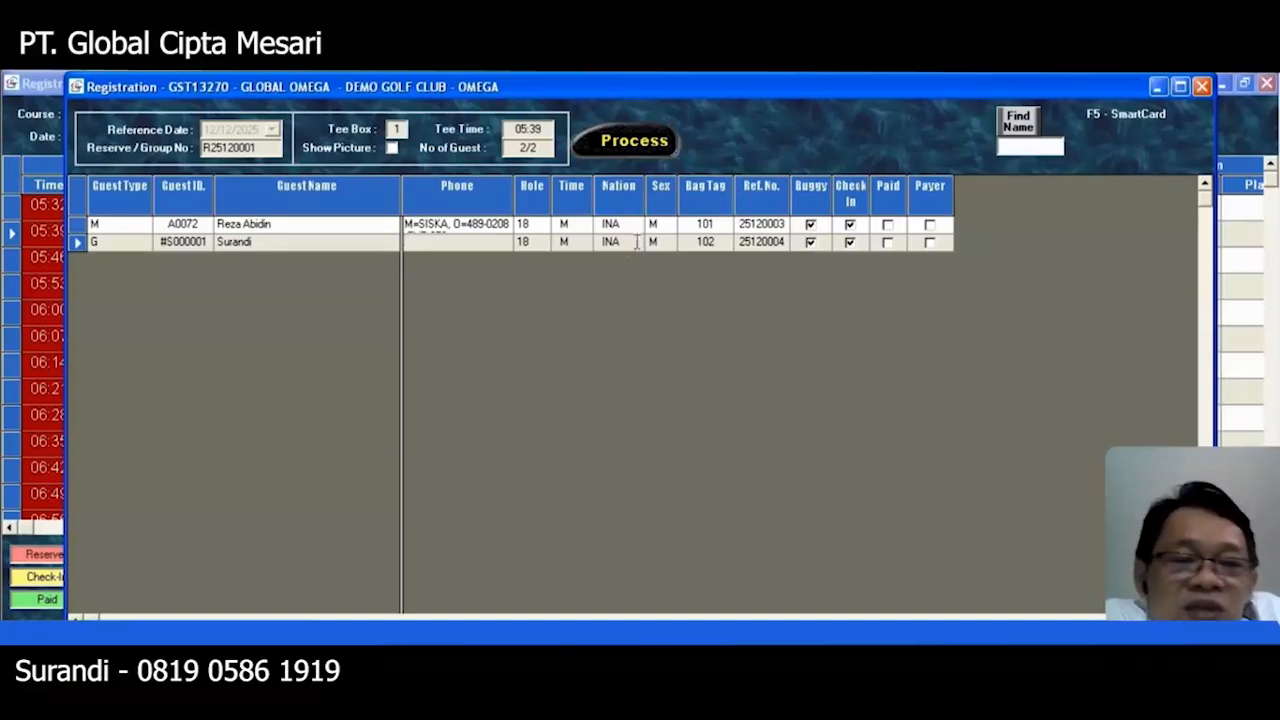
{"action": "left_click", "coordinate": [632, 245]}
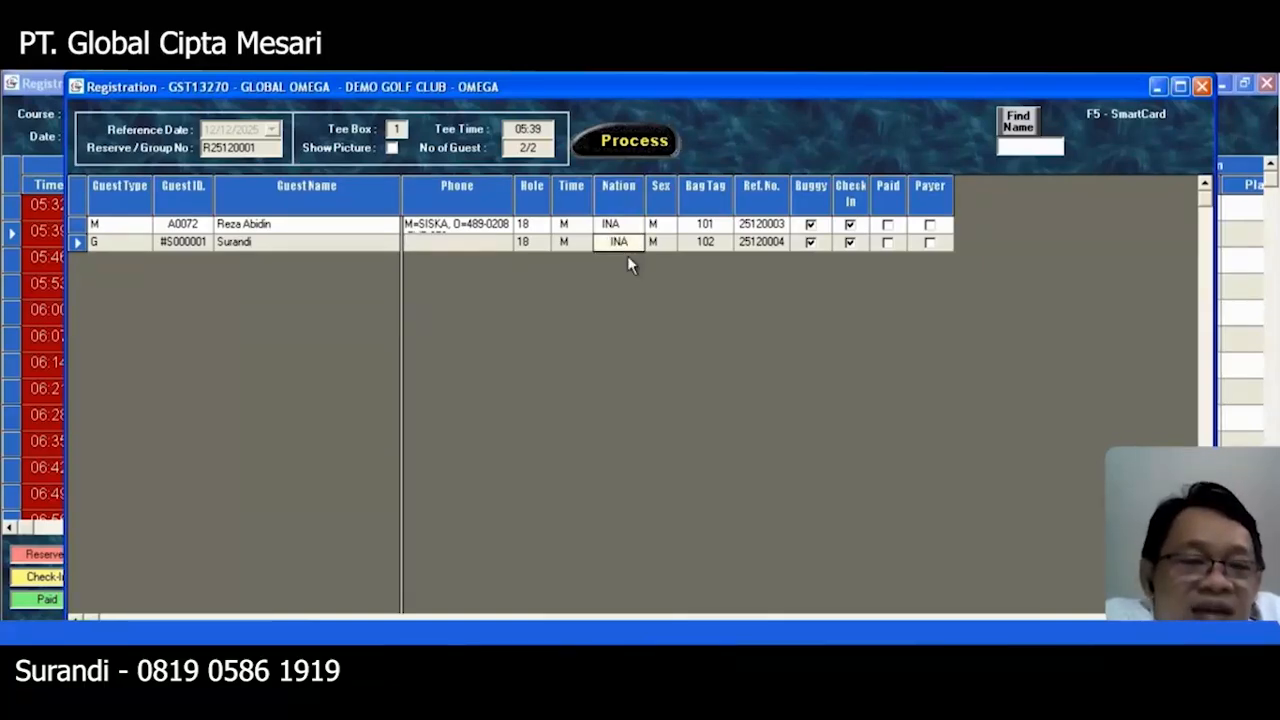
Step: Choose INA from the guest row's Nation dropdown
{"action": "left_click", "coordinate": [628, 243]}
{"action": "left_click", "coordinate": [636, 243]}
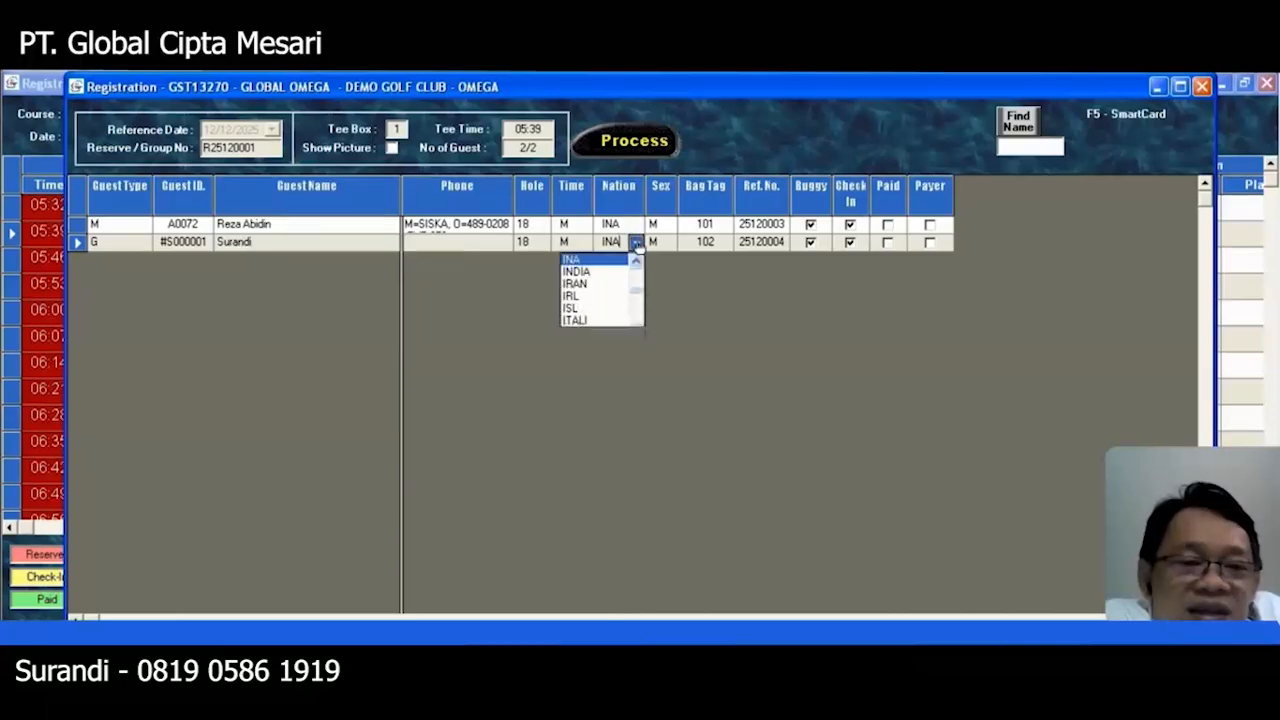
{"action": "left_click", "coordinate": [638, 252]}
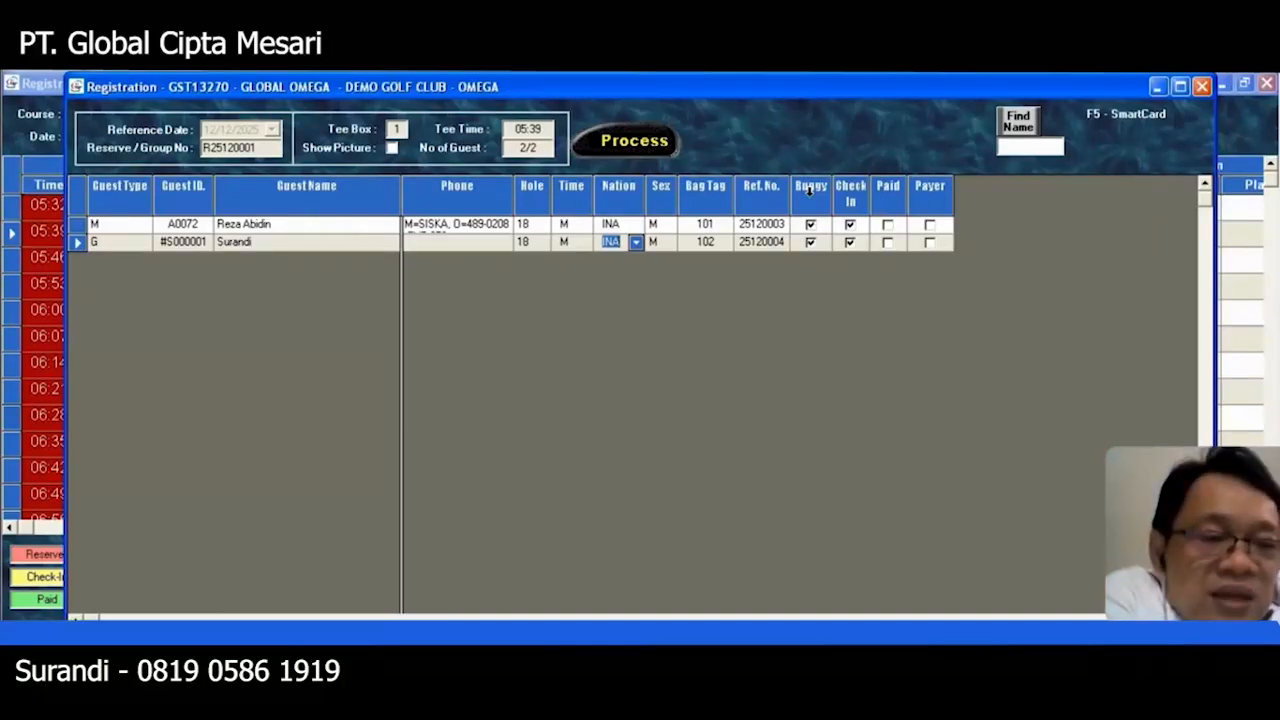
Step: Tick Paid for both 05:39 players and make the member the group's payer
{"action": "left_click", "coordinate": [889, 187]}
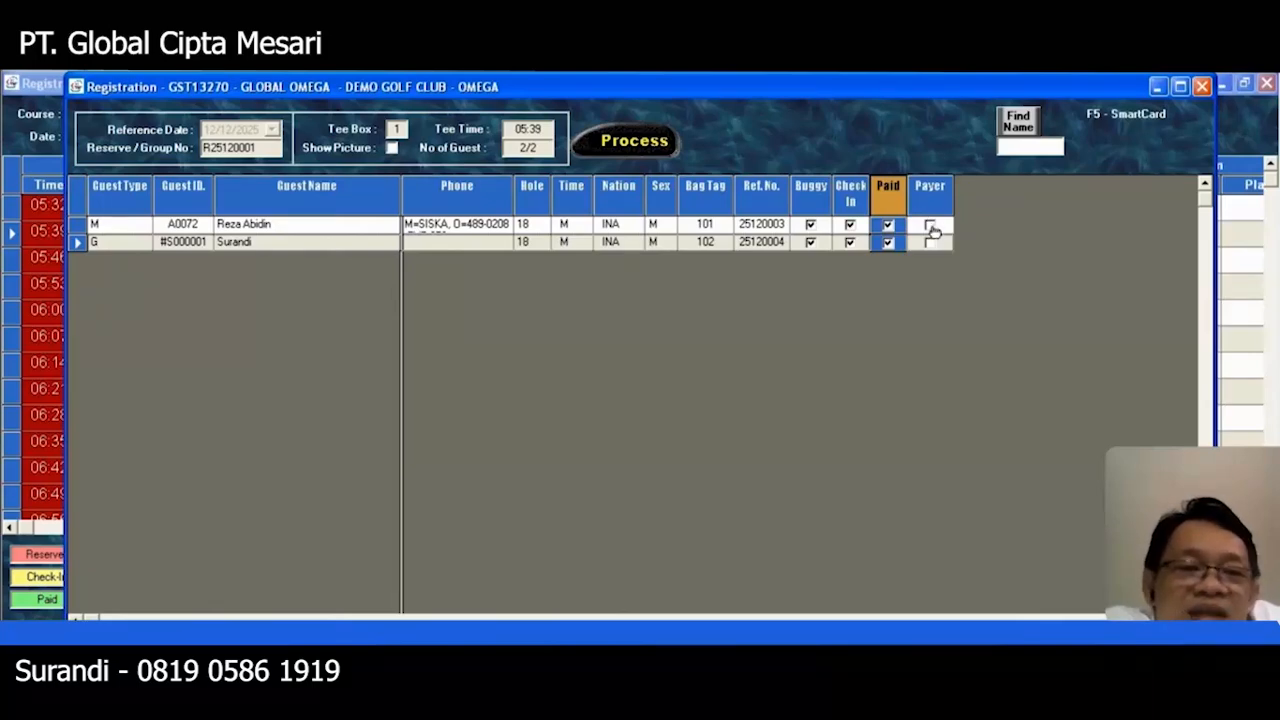
{"action": "left_click", "coordinate": [931, 230]}
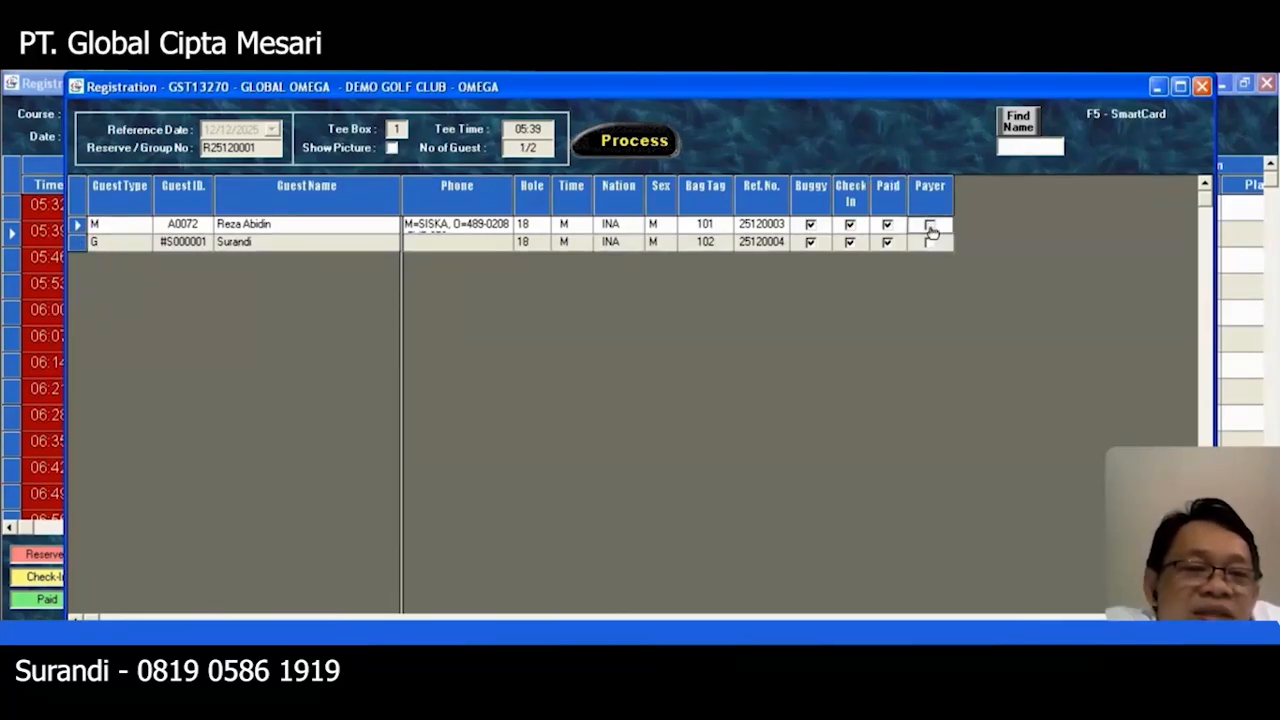
{"action": "left_click", "coordinate": [931, 230]}
Step: Process the group payment, check the Remain balance in Enter Order, then close it
{"action": "left_click", "coordinate": [630, 145]}
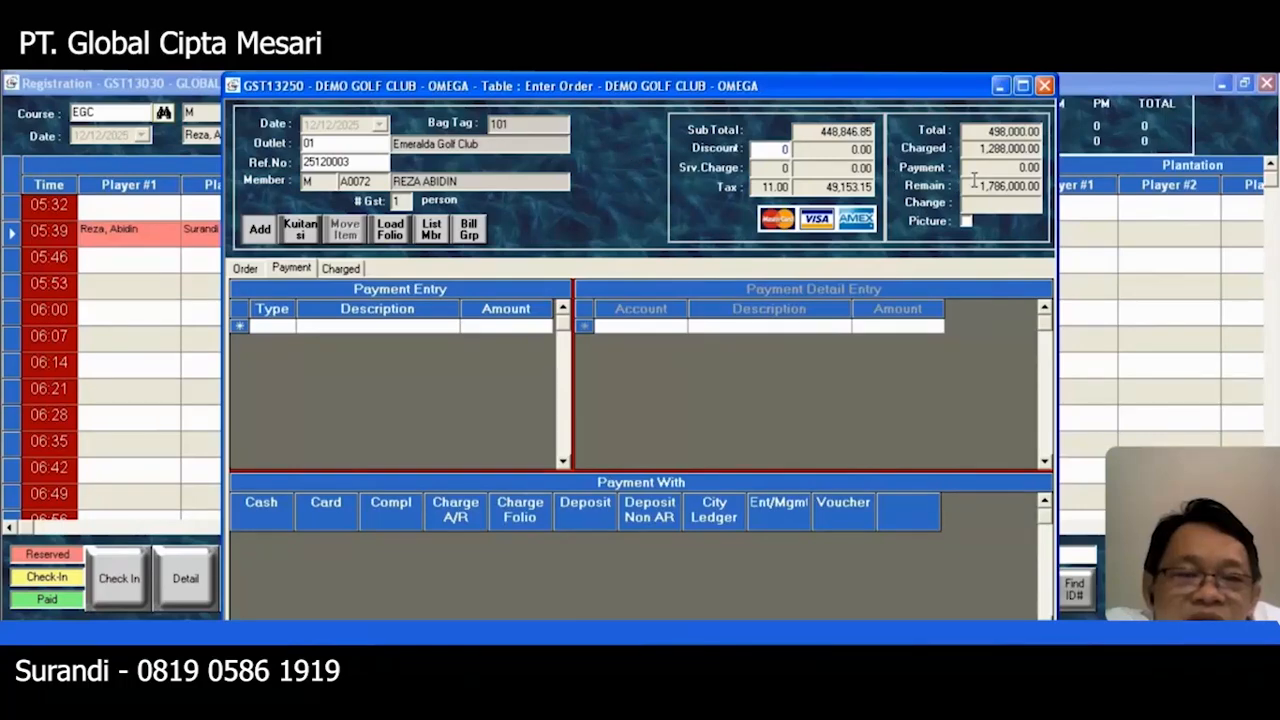
{"action": "left_click_drag", "start_coordinate": [974, 181], "coordinate": [1040, 184]}
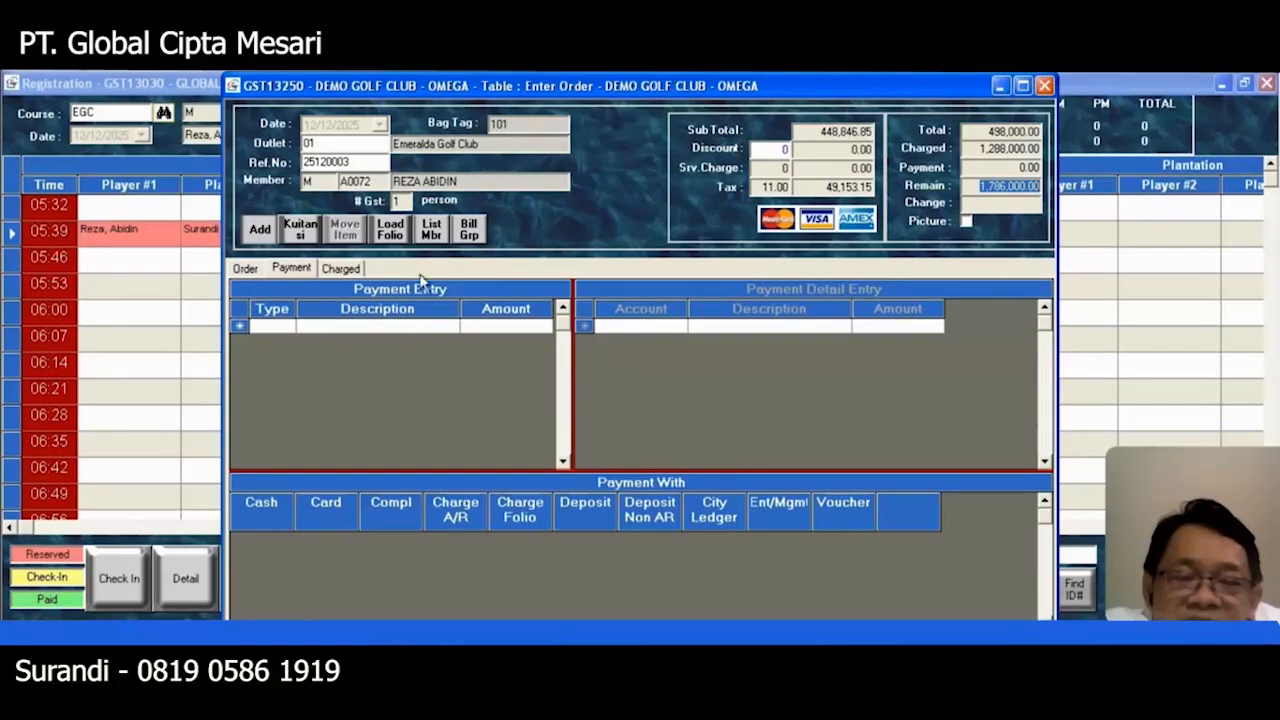
{"action": "left_click", "coordinate": [1046, 87]}
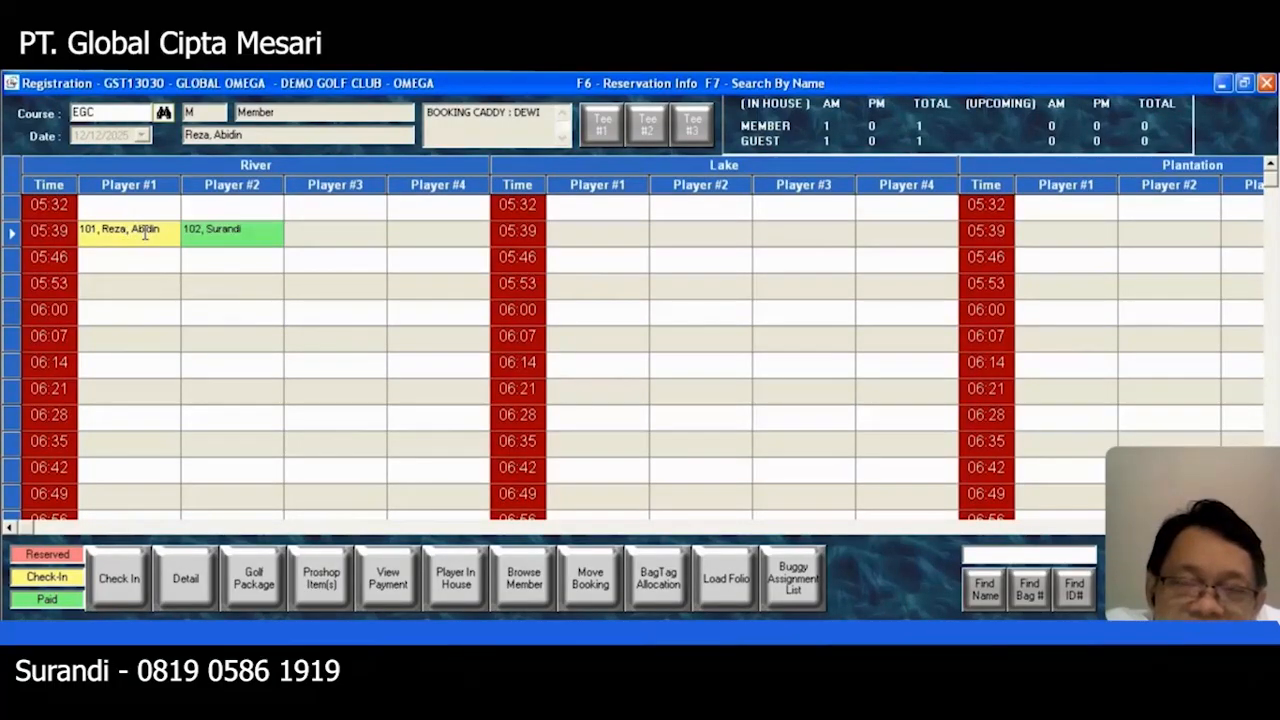
{"action": "left_click", "coordinate": [200, 232]}
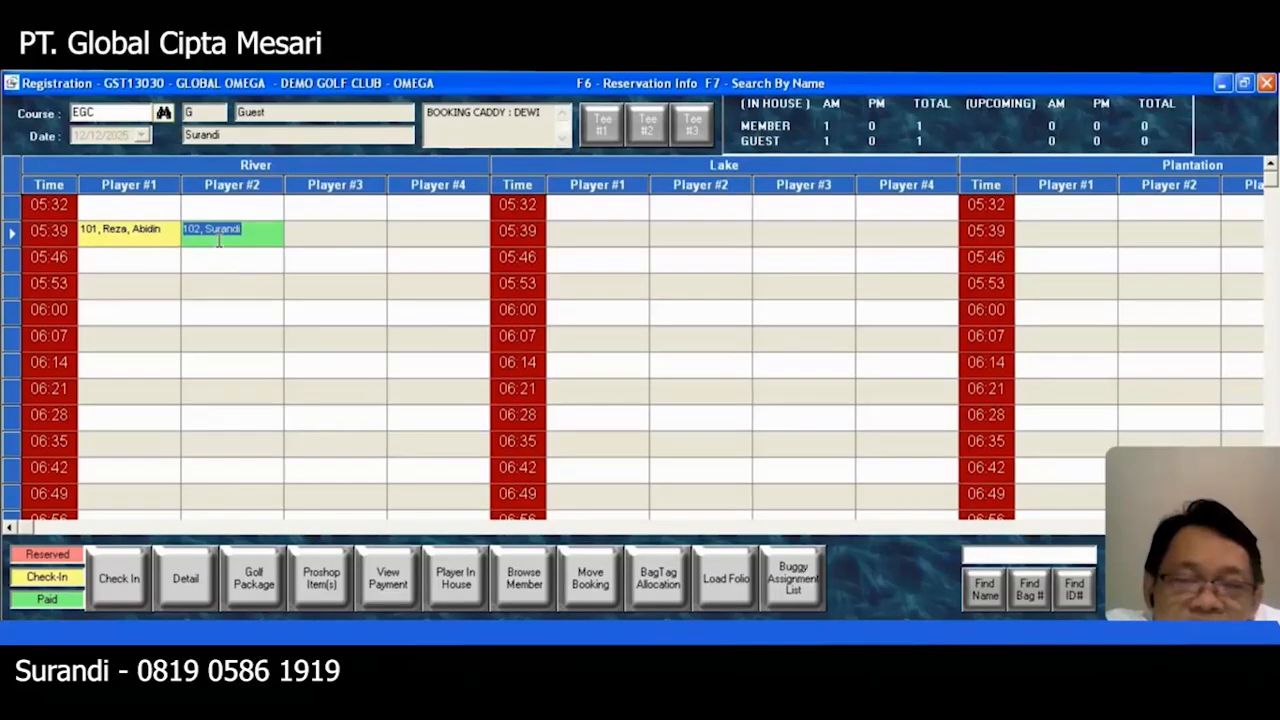
{"action": "left_click", "coordinate": [115, 229]}
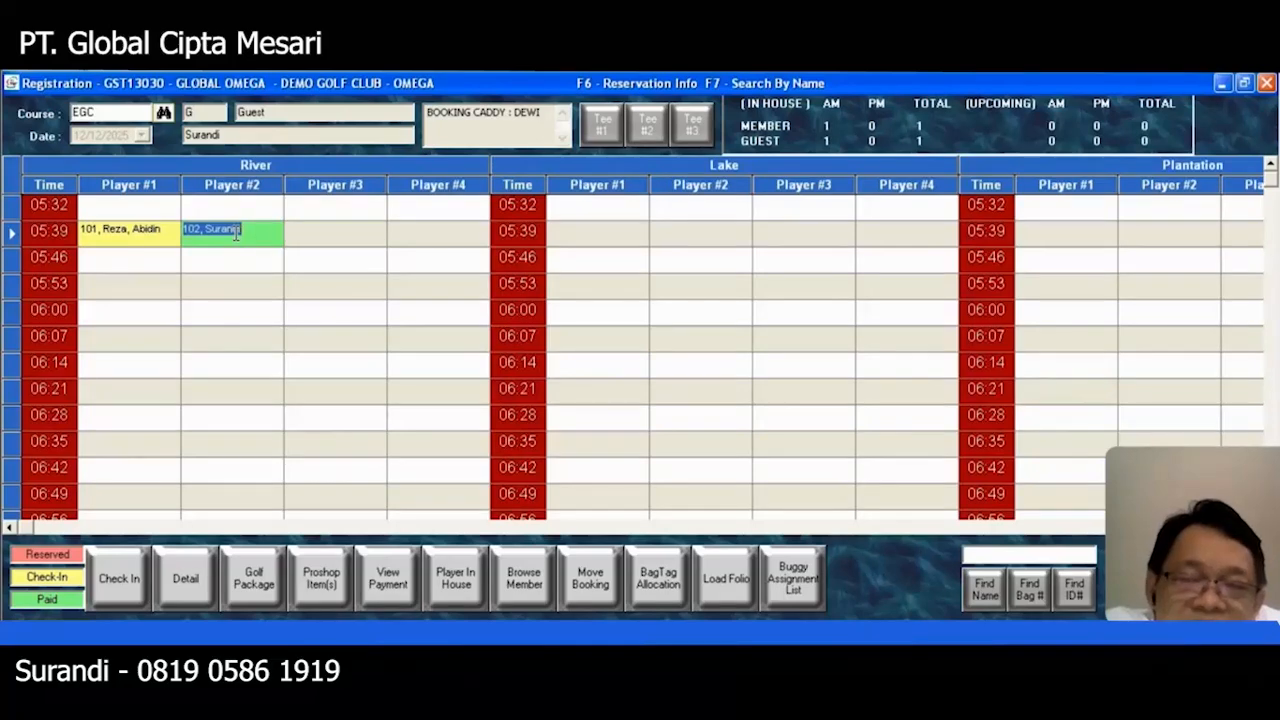
{"action": "left_click", "coordinate": [120, 229]}
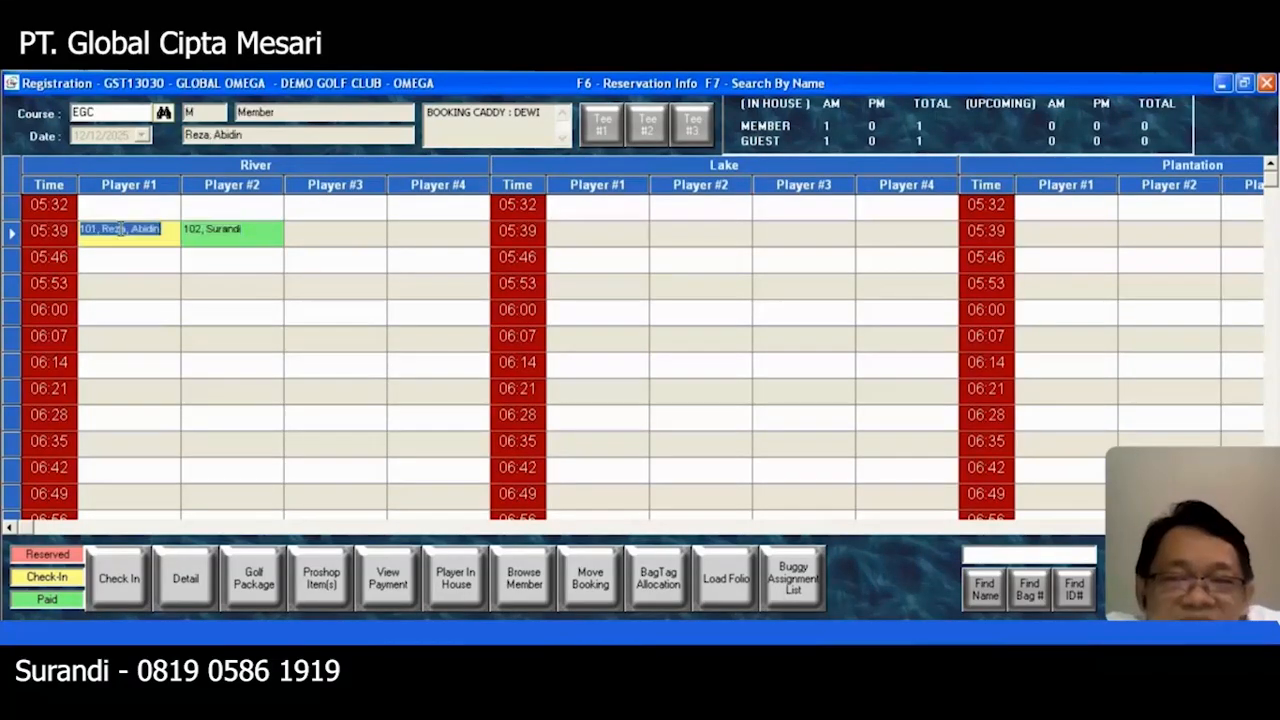
{"action": "left_click", "coordinate": [230, 255]}
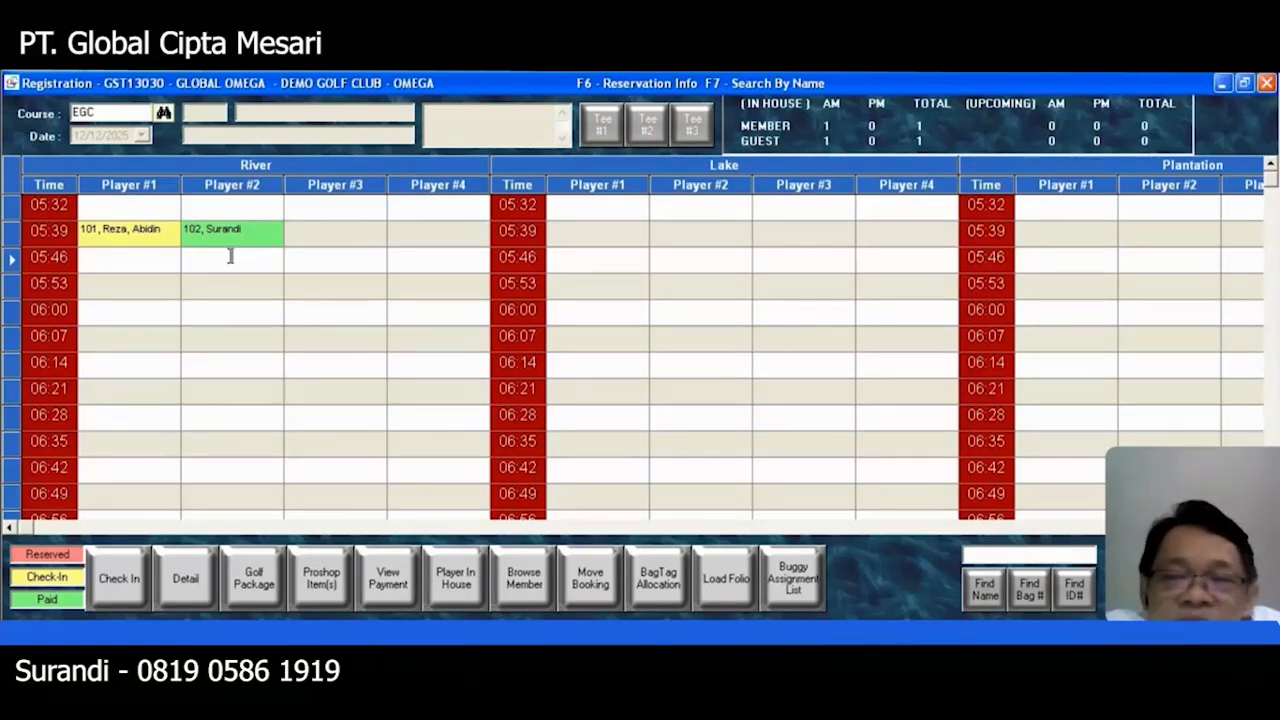
{"action": "left_click", "coordinate": [117, 236]}
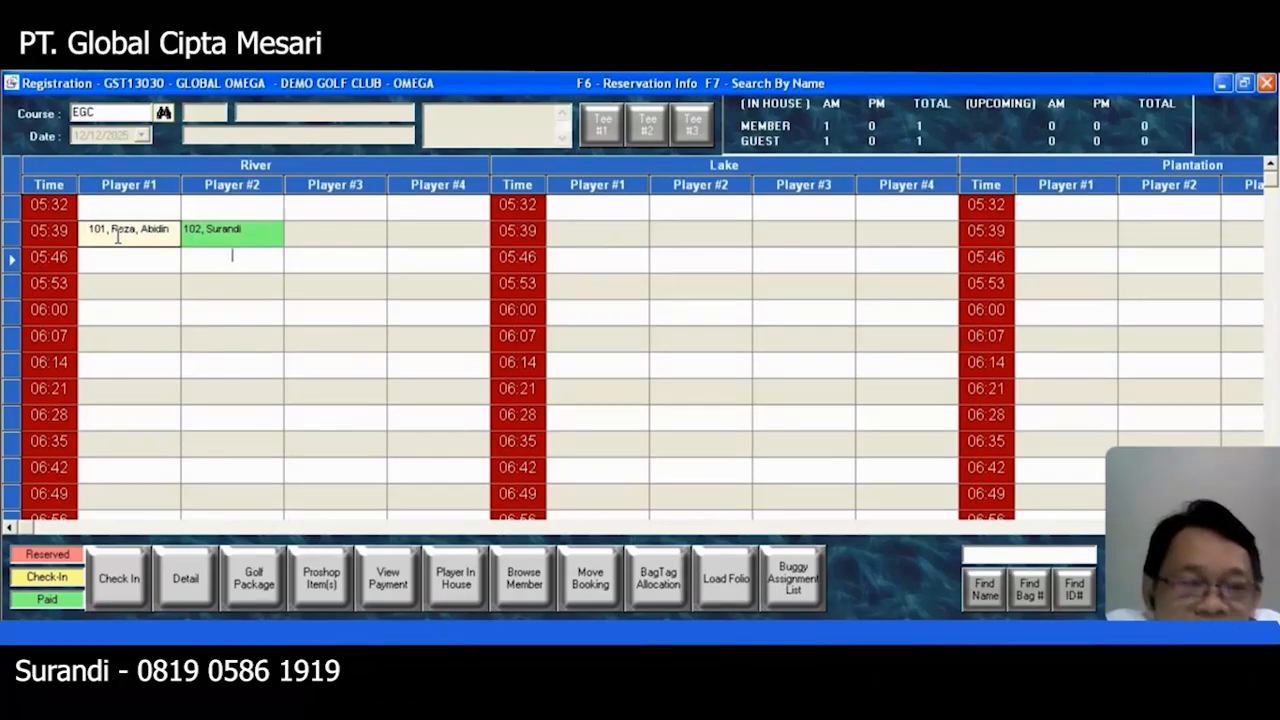
{"action": "left_click", "coordinate": [121, 230]}
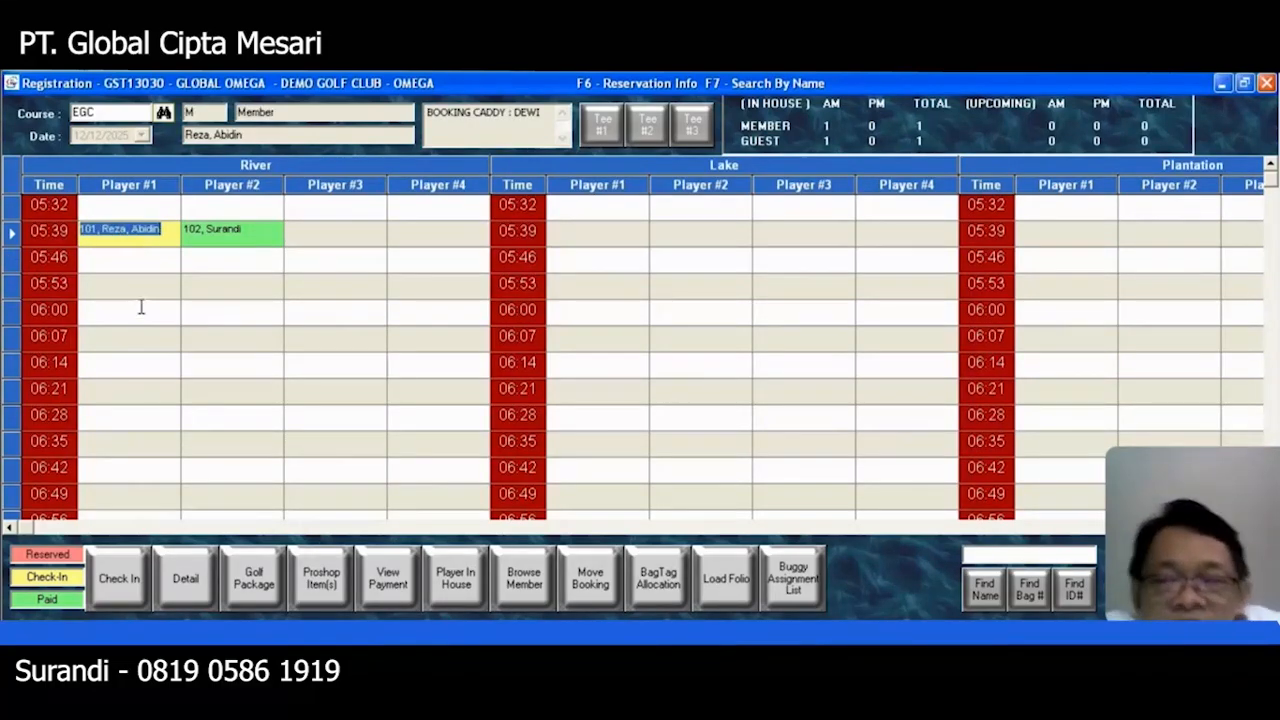
{"action": "left_click", "coordinate": [99, 306]}
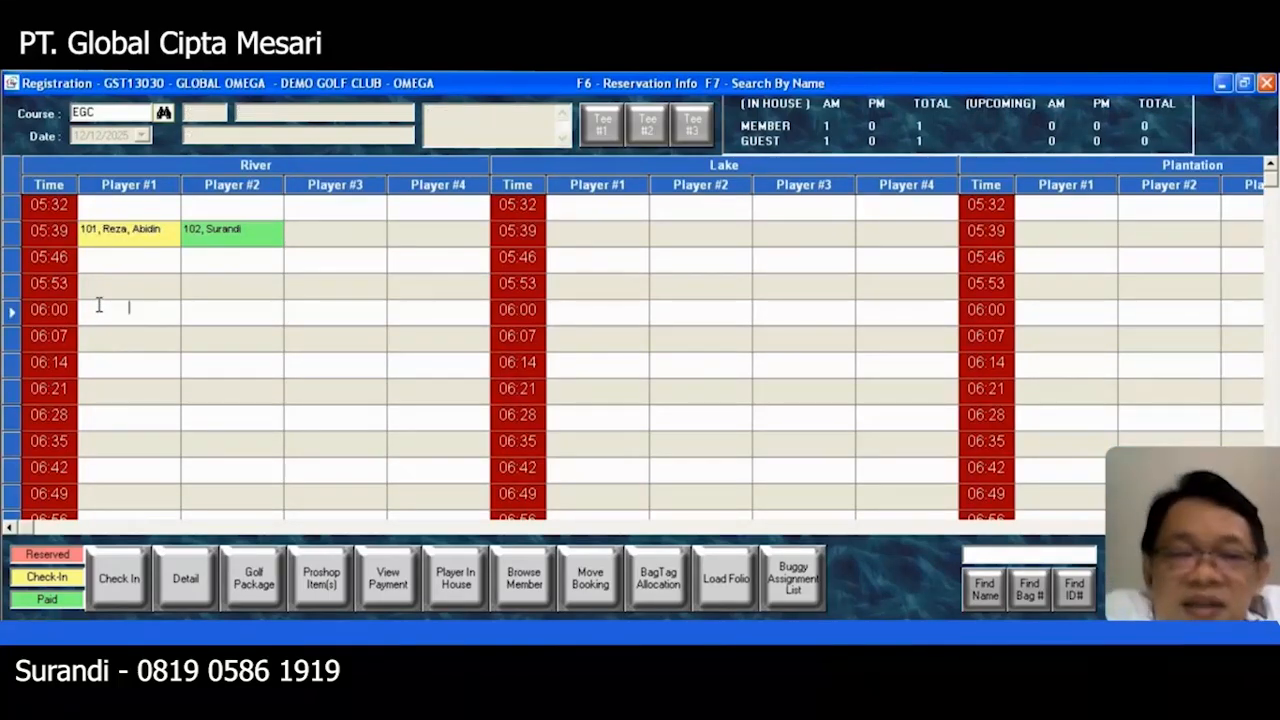
Step: Start a 06:00 registration with guest type M and member ID A0027, triggering a blocked-member warning
{"action": "double_click", "coordinate": [99, 305]}
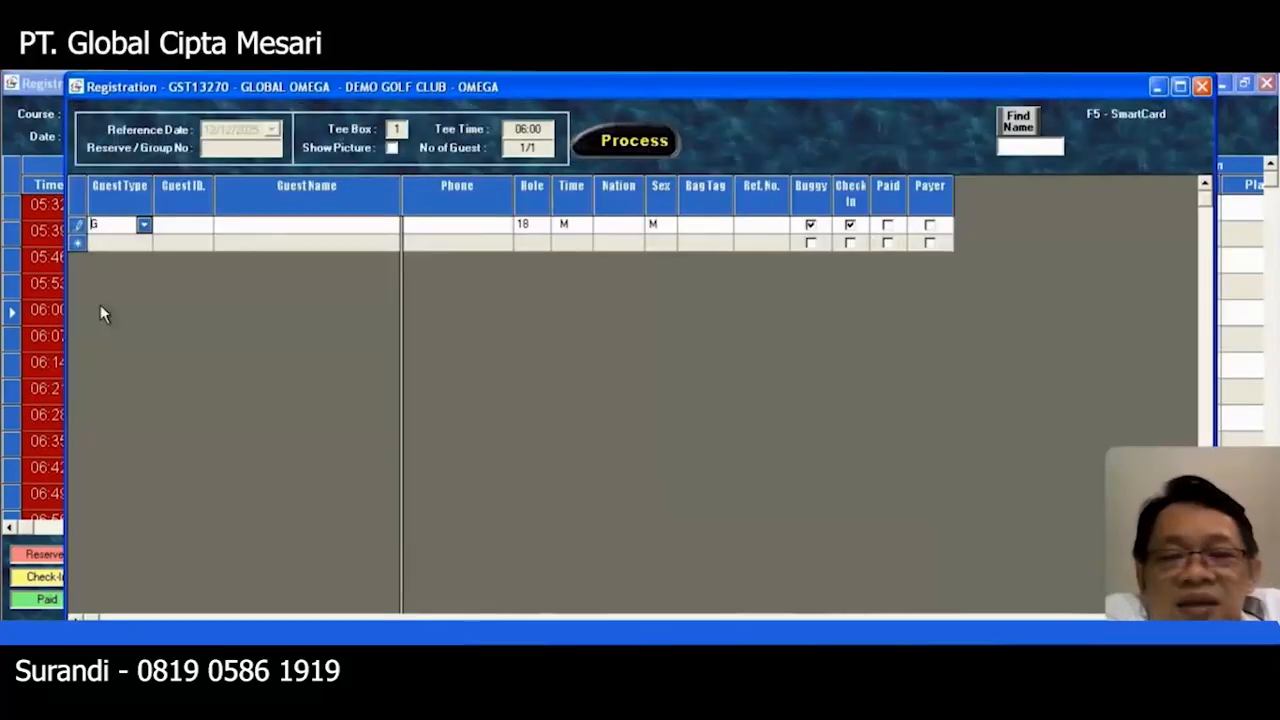
{"action": "left_click_drag", "start_coordinate": [108, 226], "coordinate": [67, 225]}
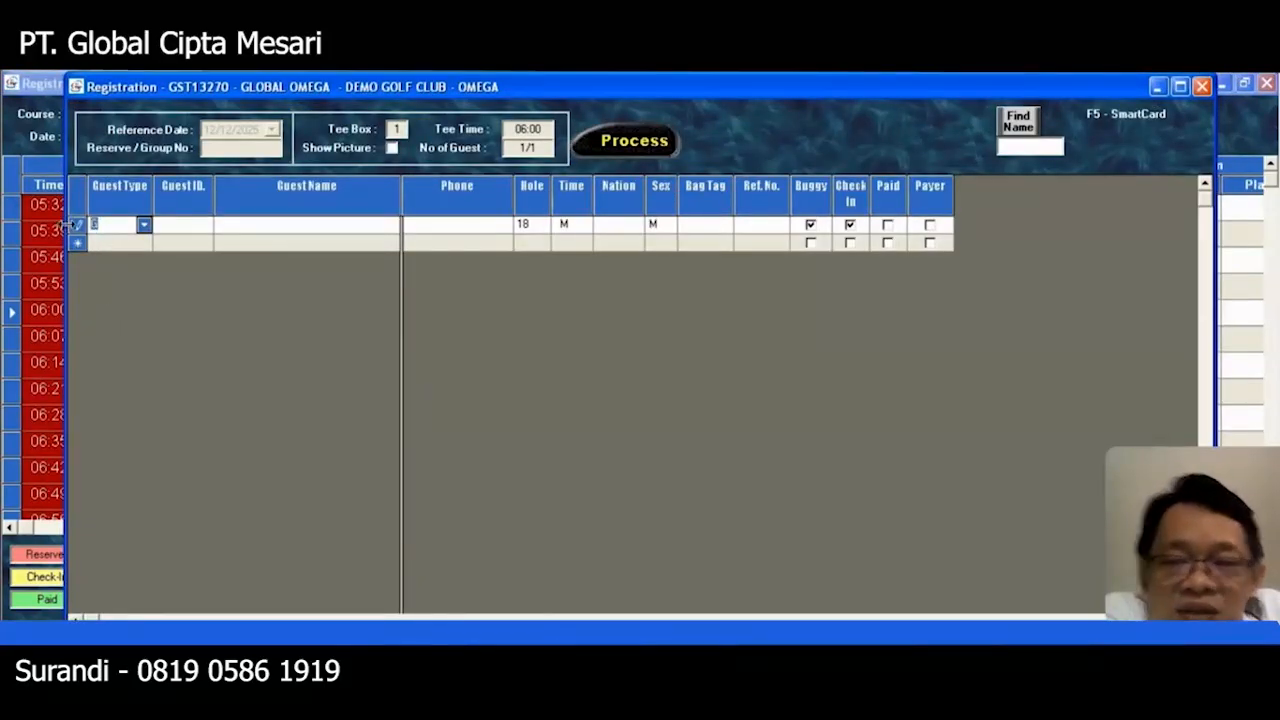
{"action": "type", "text": "m"}
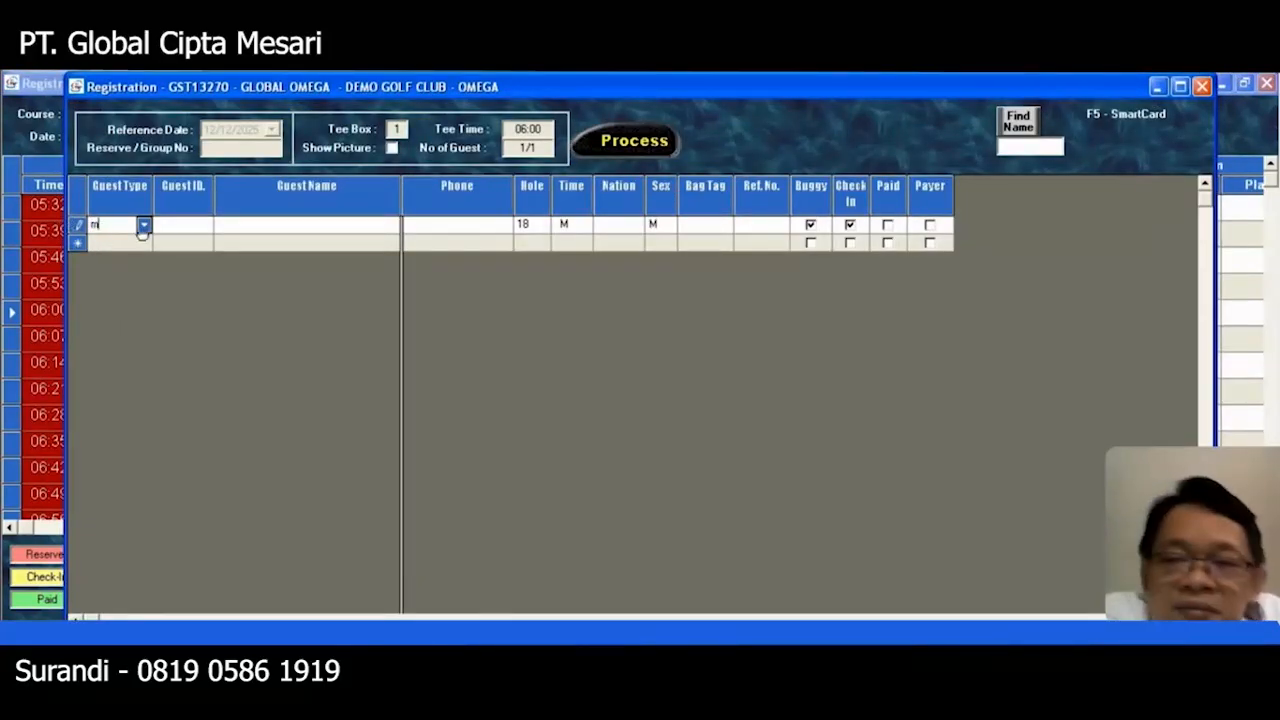
{"action": "left_click", "coordinate": [170, 225]}
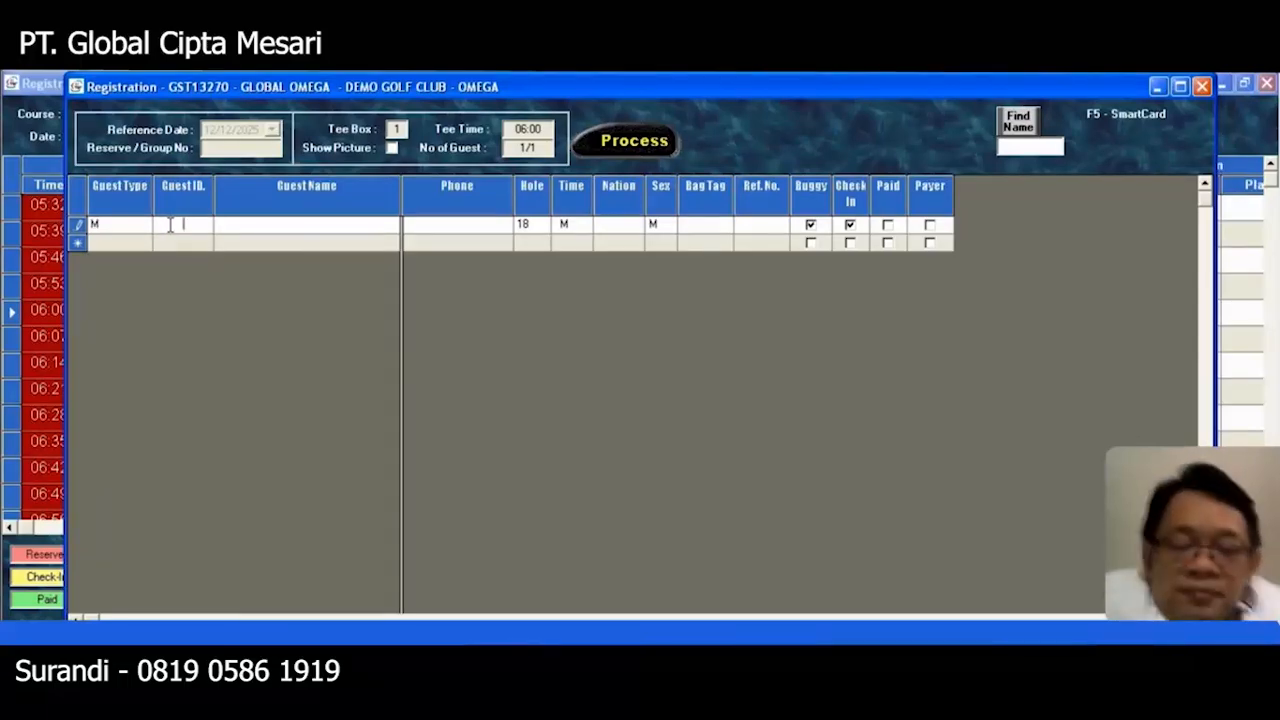
{"action": "type", "text": "10027"}
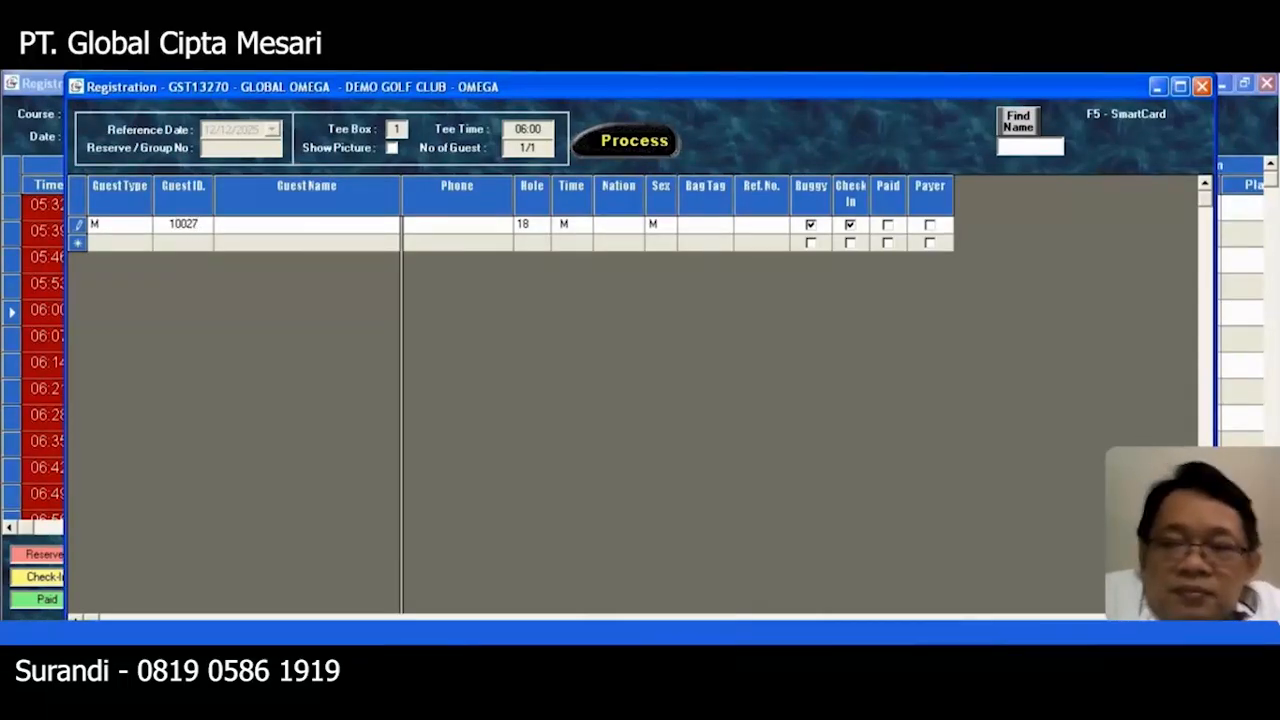
{"action": "key", "text": "BackSpace"}
{"action": "key", "text": "BackSpace"}
{"action": "key", "text": "BackSpace"}
{"action": "key", "text": "BackSpace"}
{"action": "key", "text": "BackSpace"}
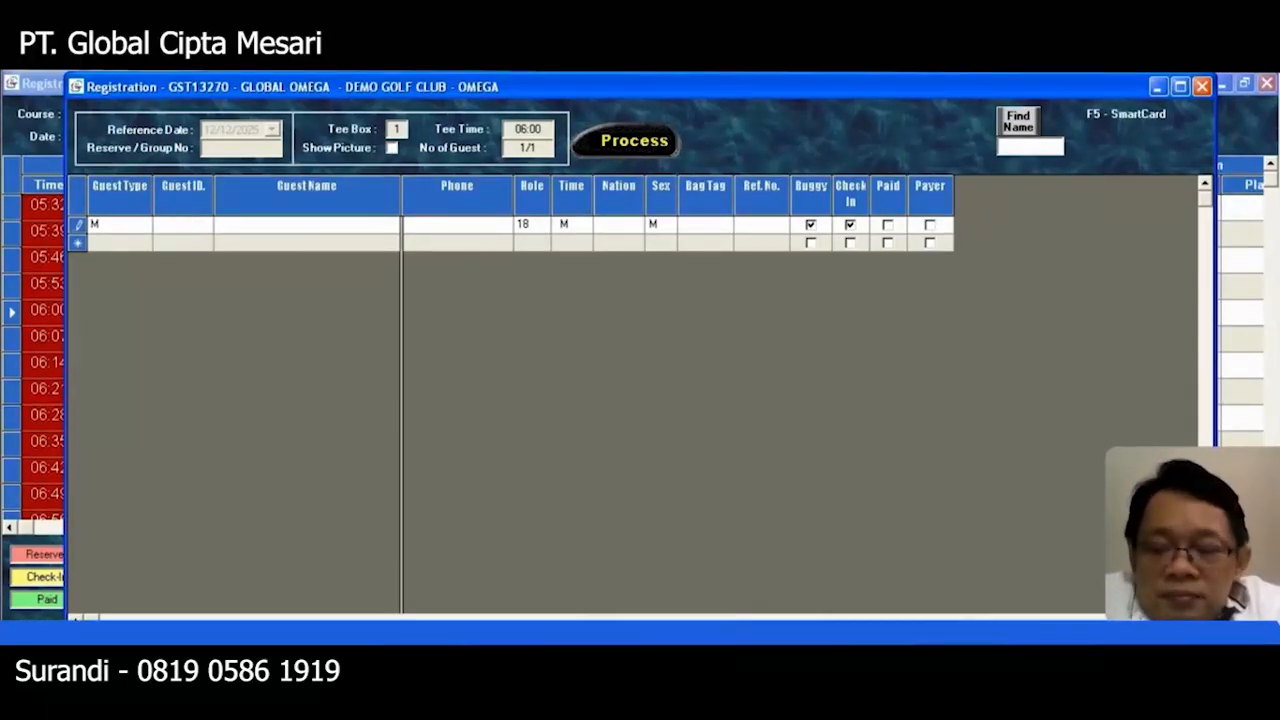
{"action": "type", "text": "A0027"}
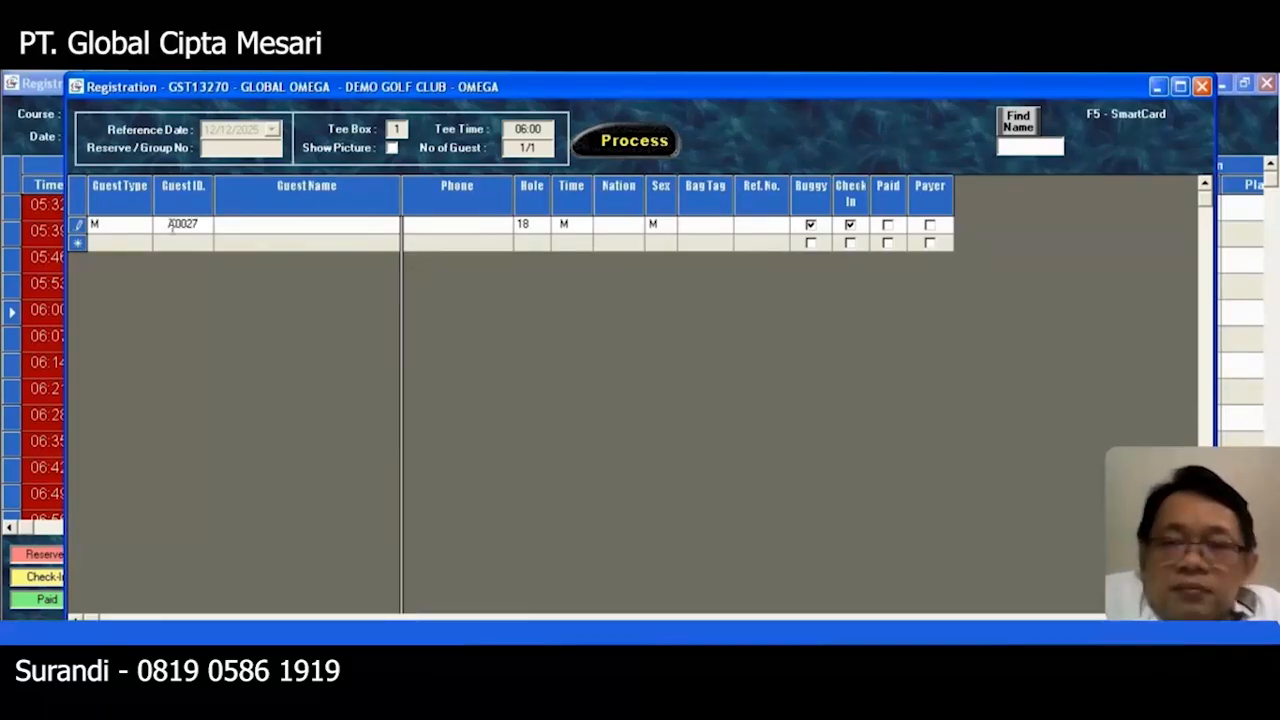
{"action": "key", "text": "Return"}
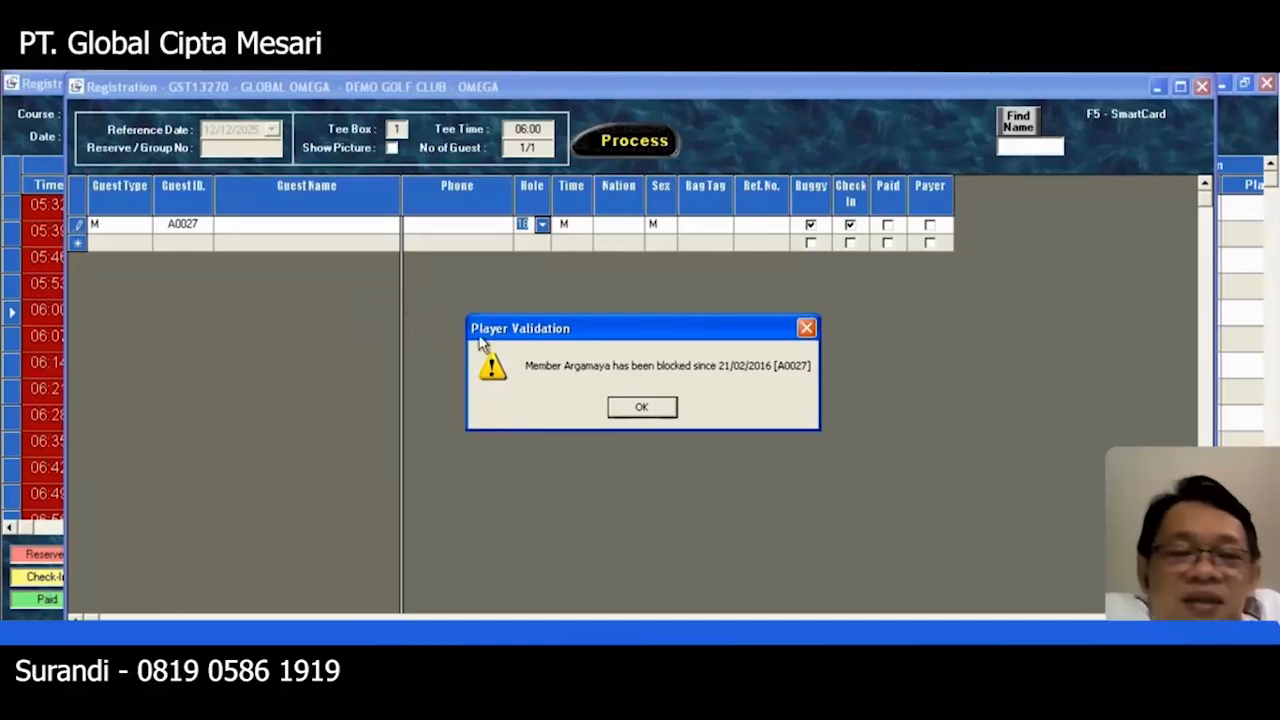
Step: Dismiss the blocked-member warning for A0027 in the Player Validation dialog
{"action": "left_click_drag", "start_coordinate": [552, 336], "coordinate": [548, 280]}
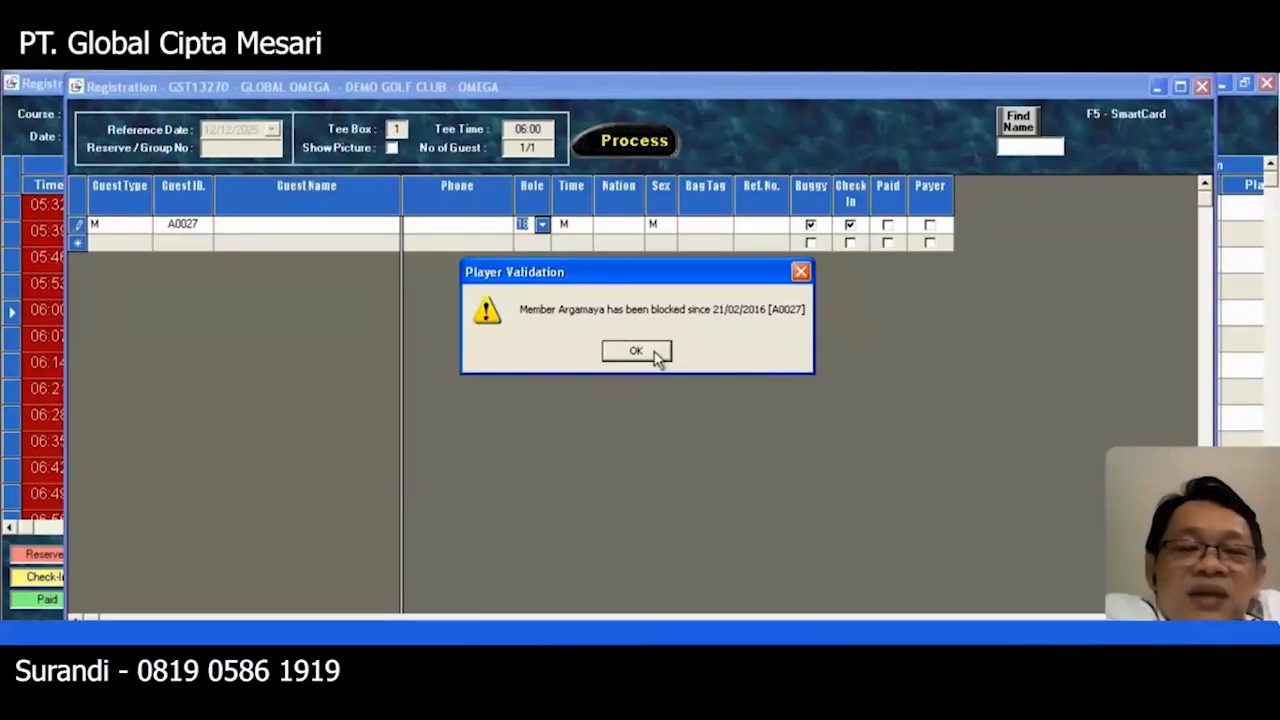
{"action": "left_click", "coordinate": [655, 358]}
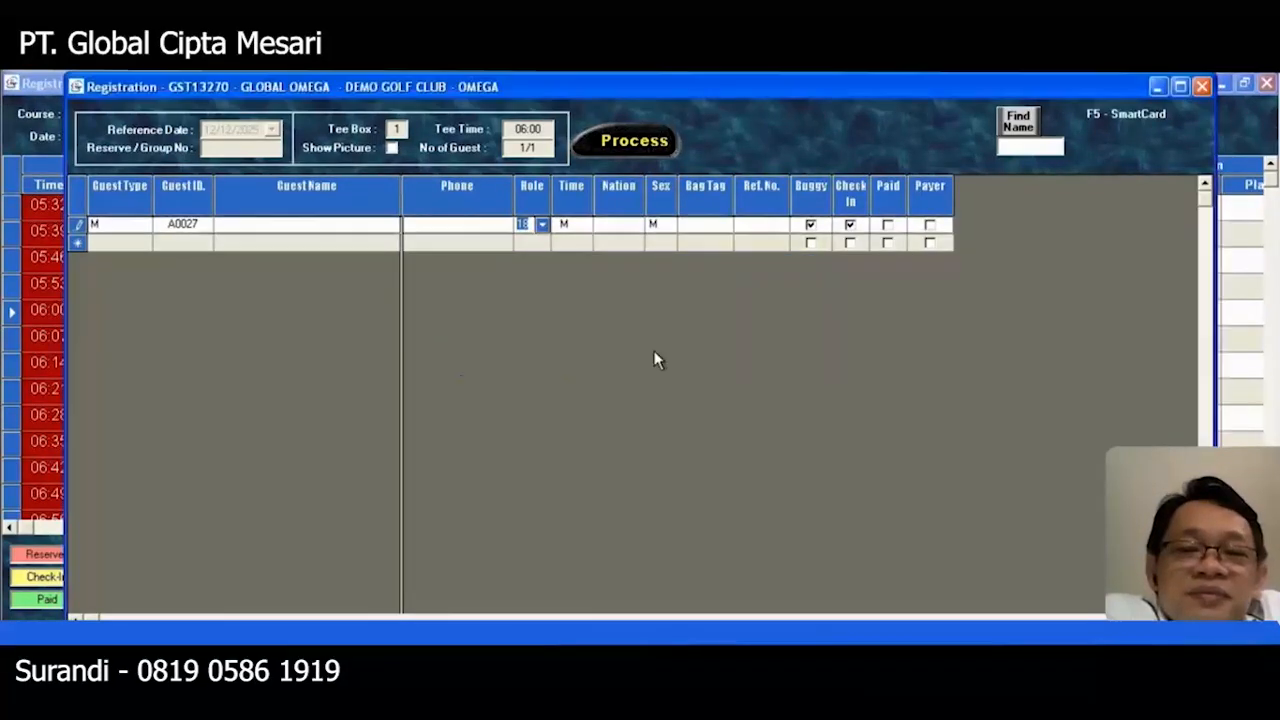
{"action": "left_click", "coordinate": [185, 222]}
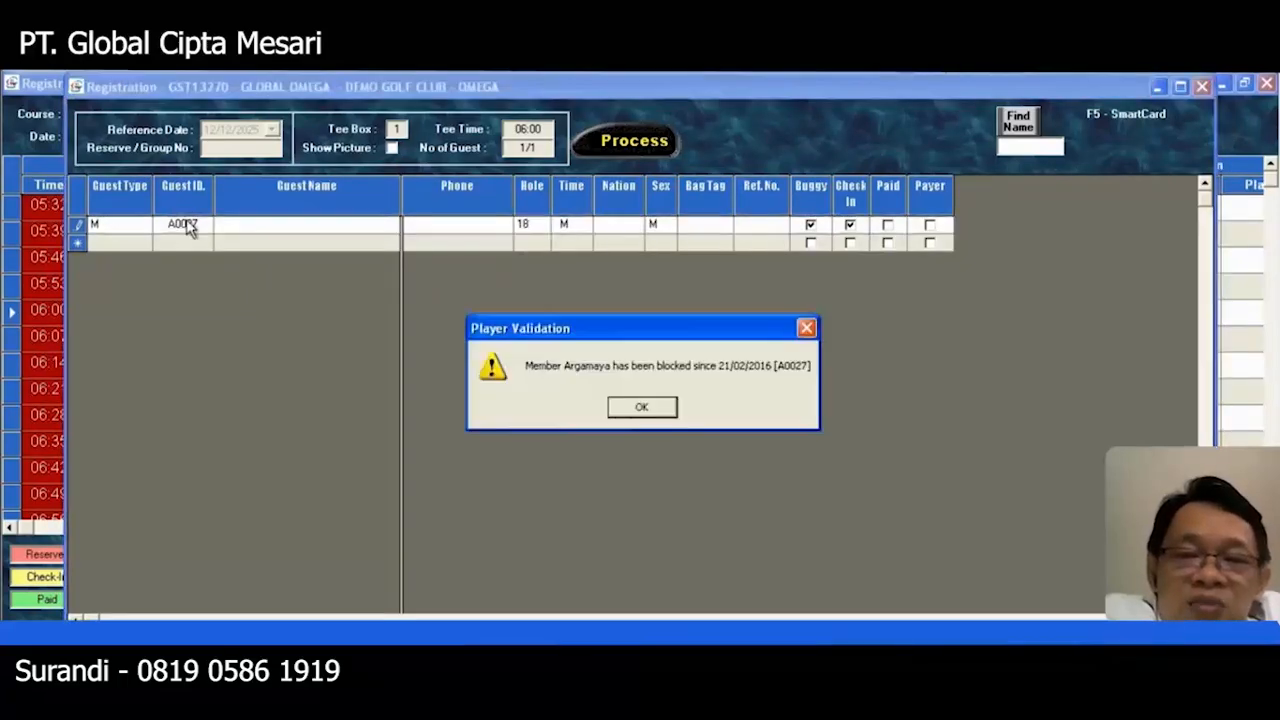
{"action": "left_click", "coordinate": [625, 410]}
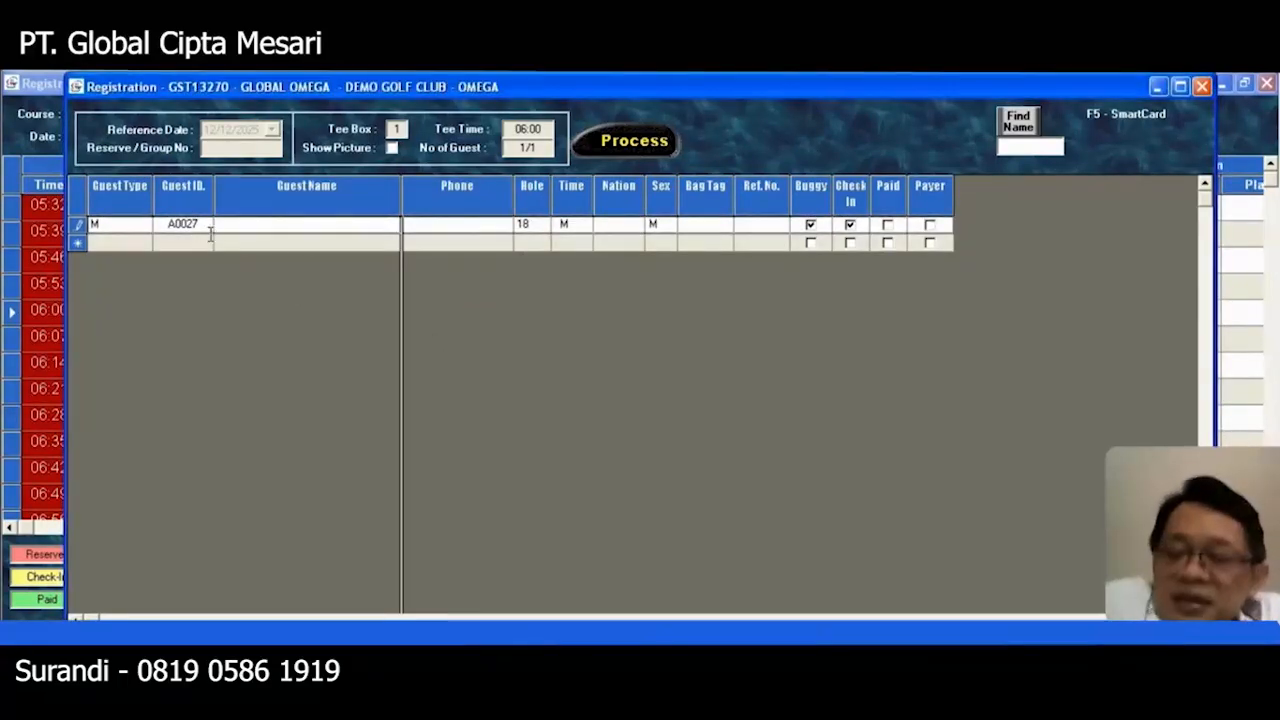
Step: Clear the rejected row and re-enter guest type M with an empty Guest ID
{"action": "key", "text": "Escape"}
{"action": "left_click", "coordinate": [117, 225]}
{"action": "type", "text": "m"}
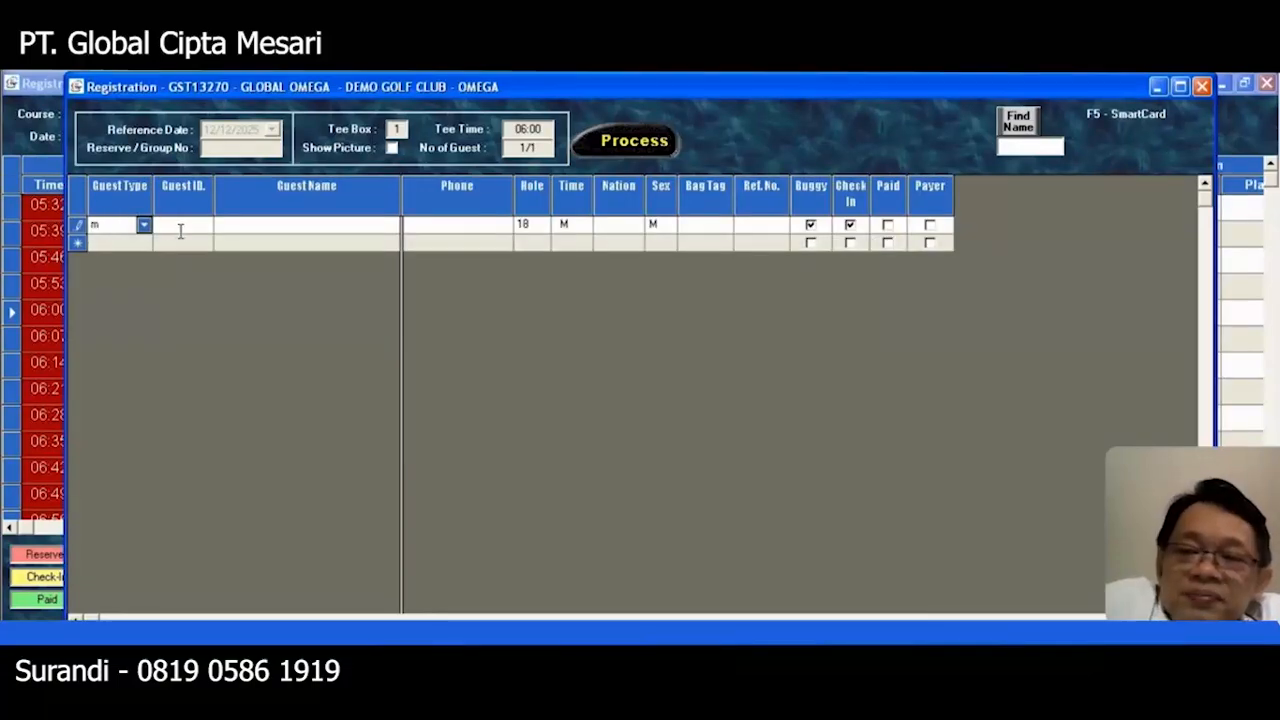
{"action": "left_click", "coordinate": [181, 229]}
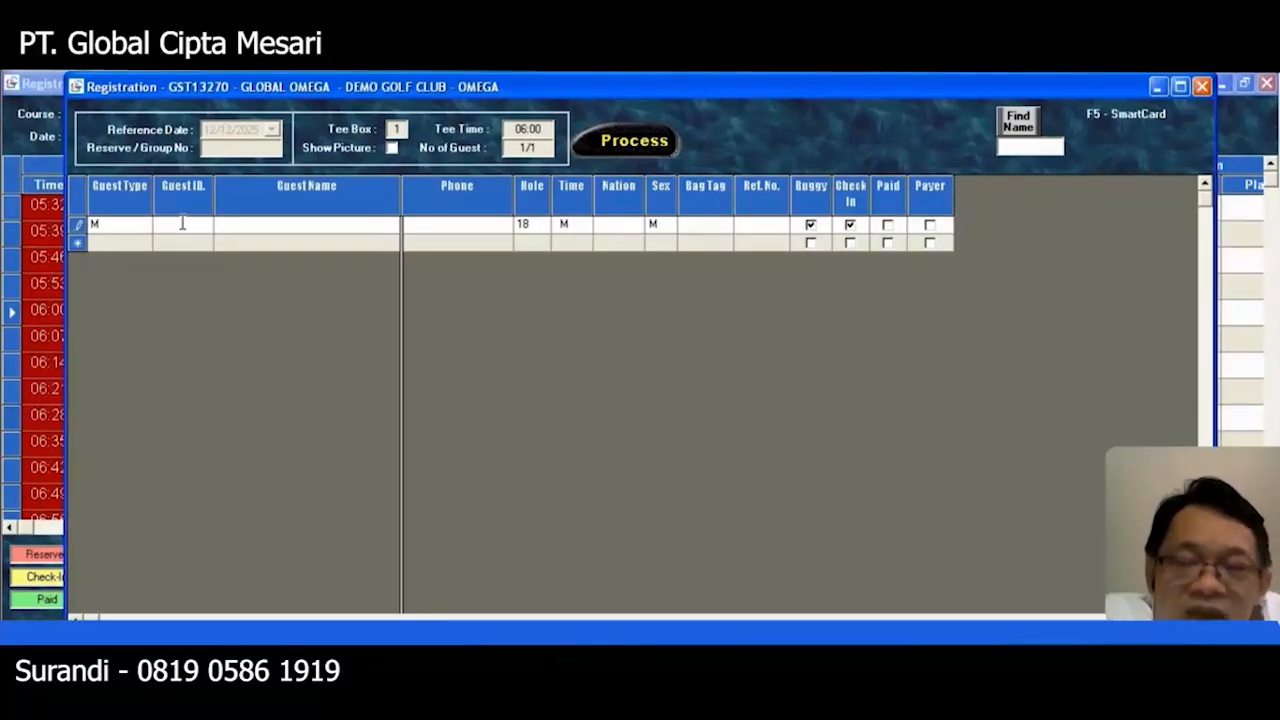
Step: Pick a member from Member List by searching First Name for SUR, and assign bag tag 201
{"action": "double_click", "coordinate": [182, 224]}
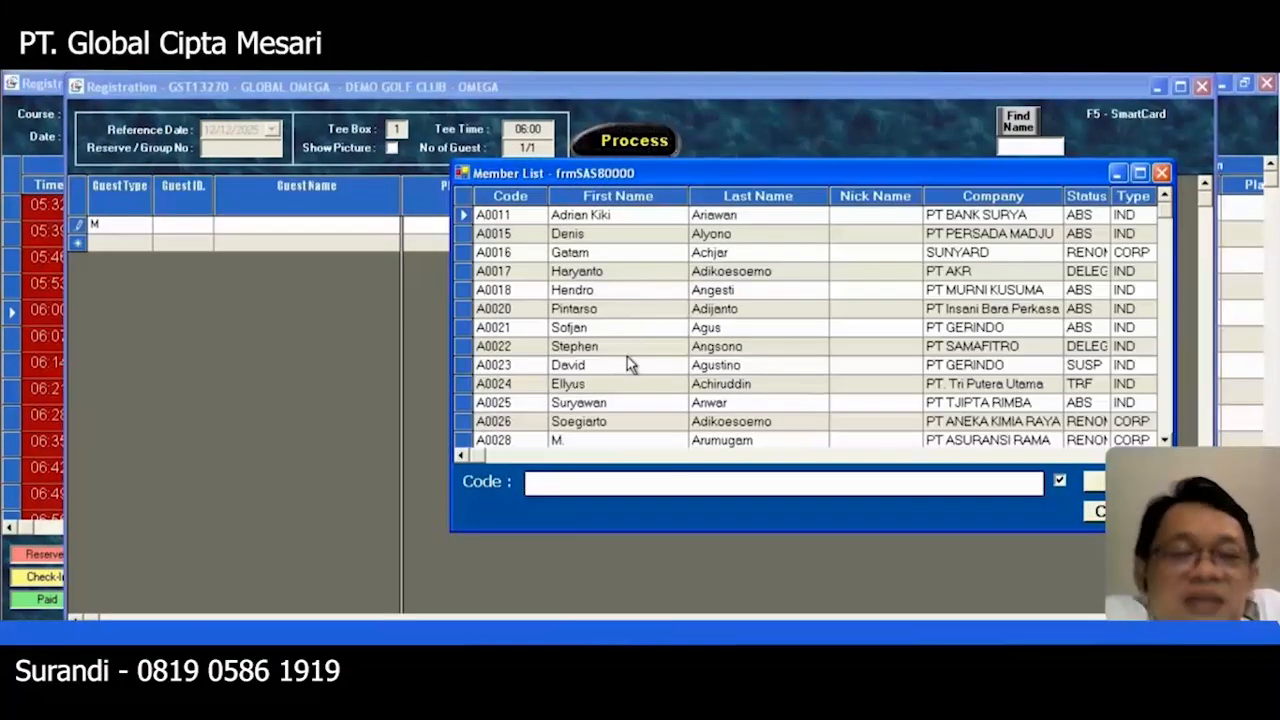
{"action": "scroll", "coordinate": [630, 365], "scroll_direction": "down", "scroll_amount": 4}
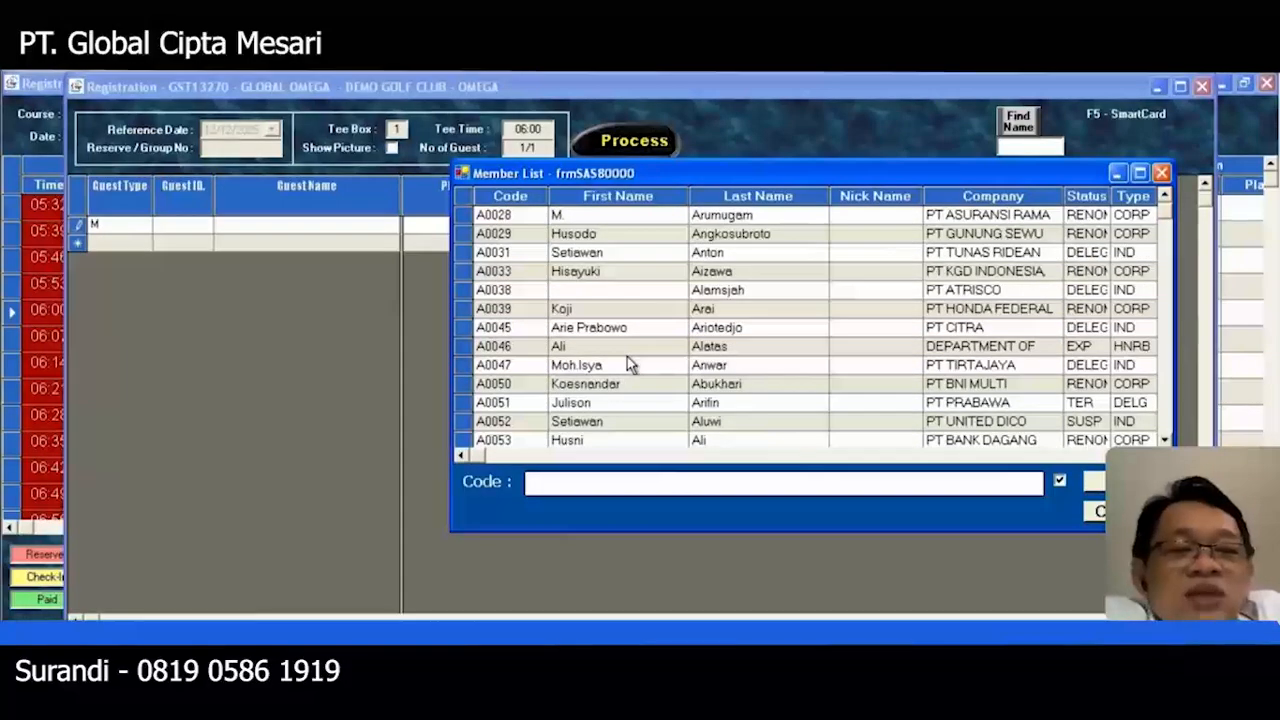
{"action": "scroll", "coordinate": [630, 365], "scroll_direction": "down", "scroll_amount": 7}
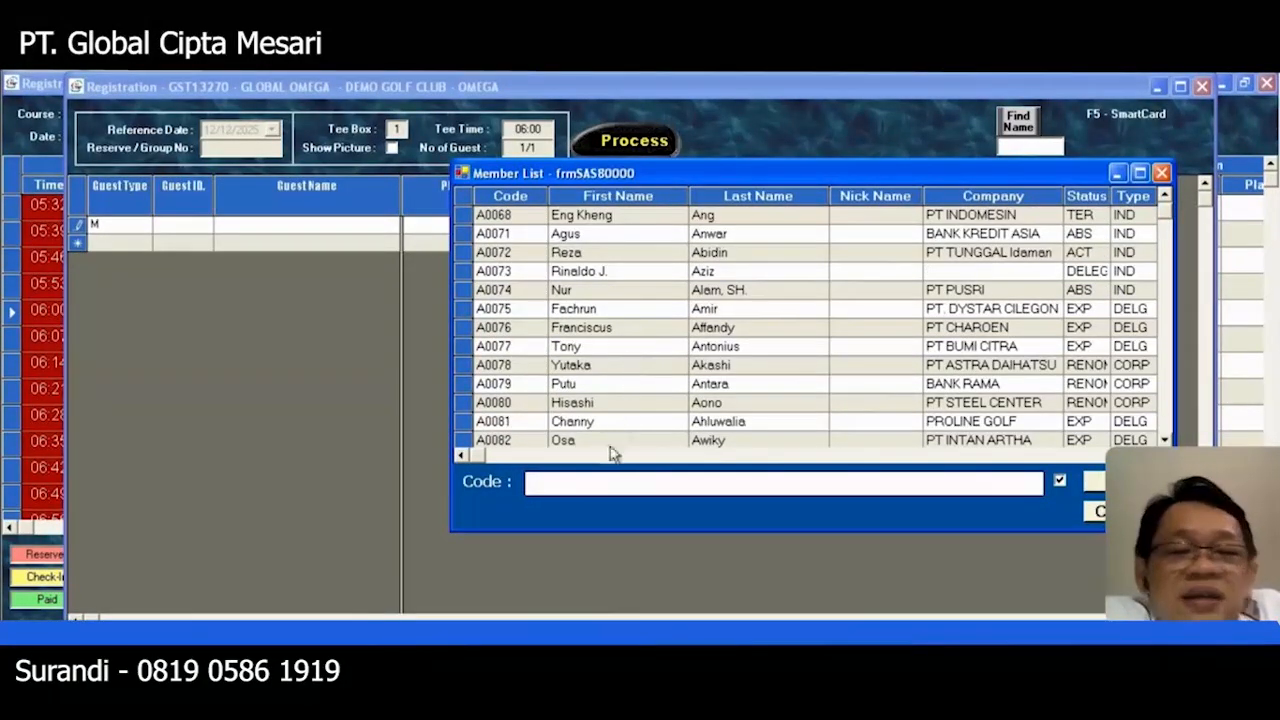
{"action": "left_click", "coordinate": [600, 478]}
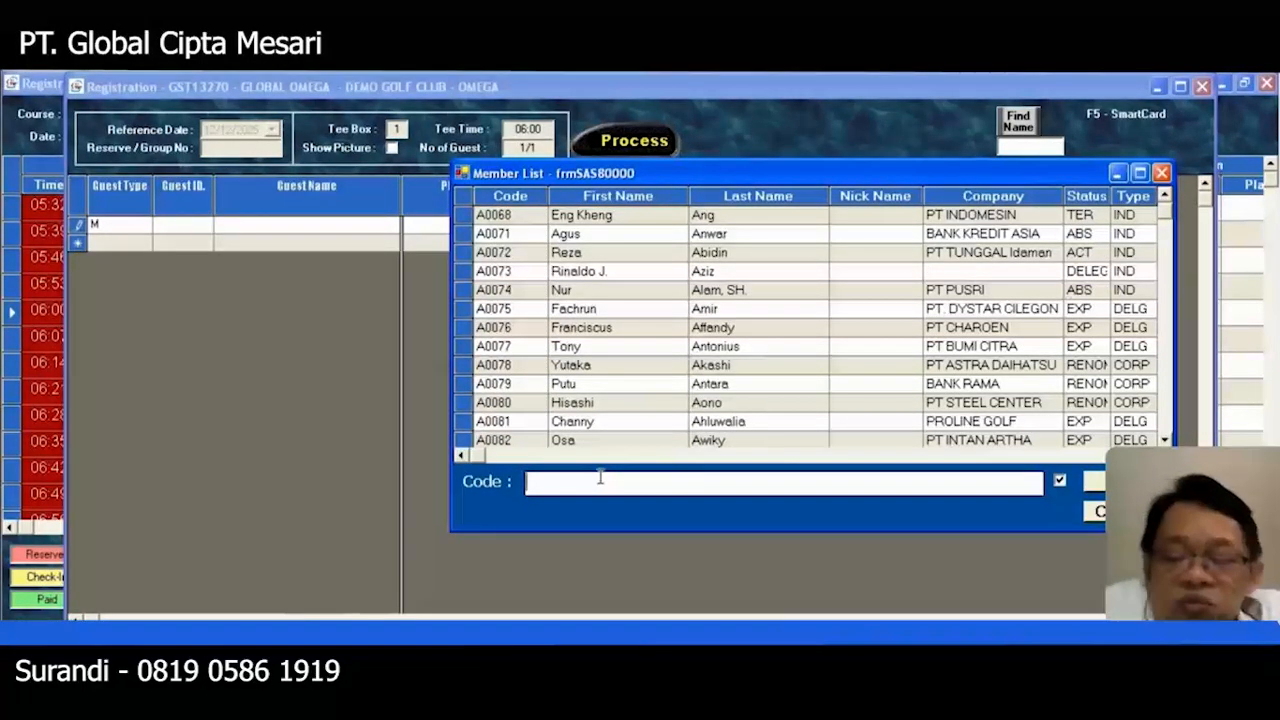
{"action": "type", "text": "SU"}
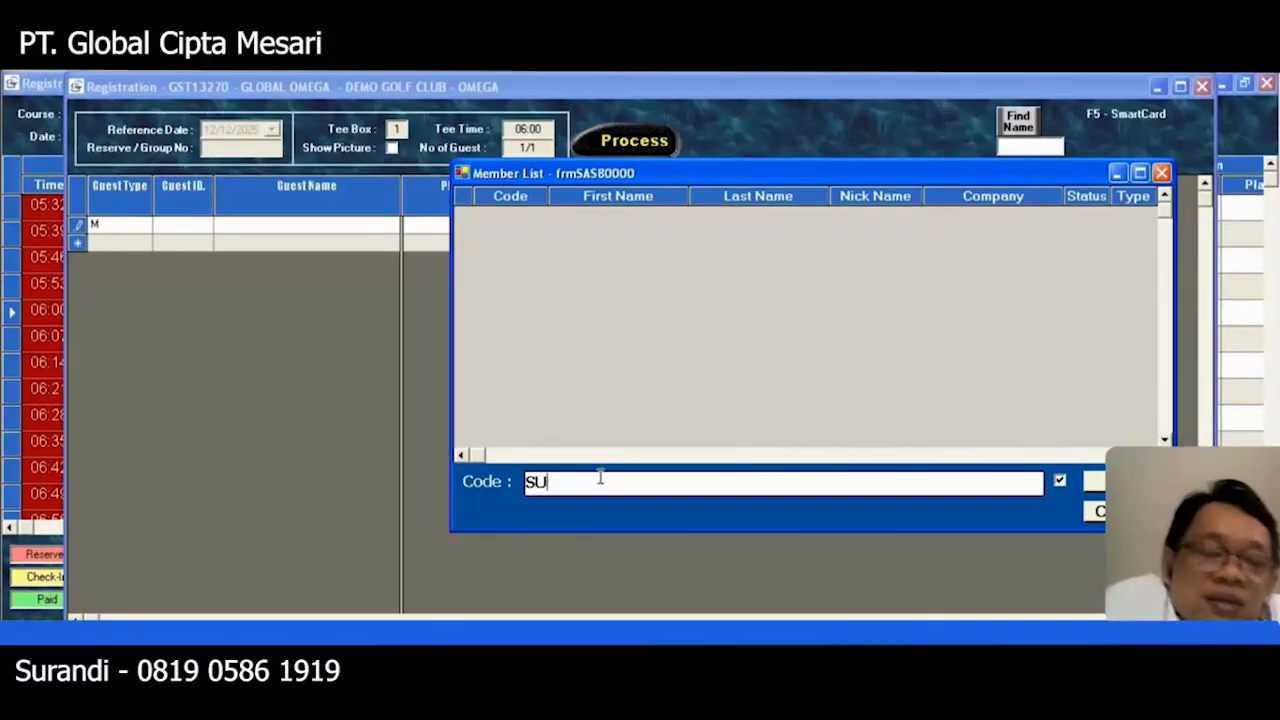
{"action": "key", "text": "BackSpace"}
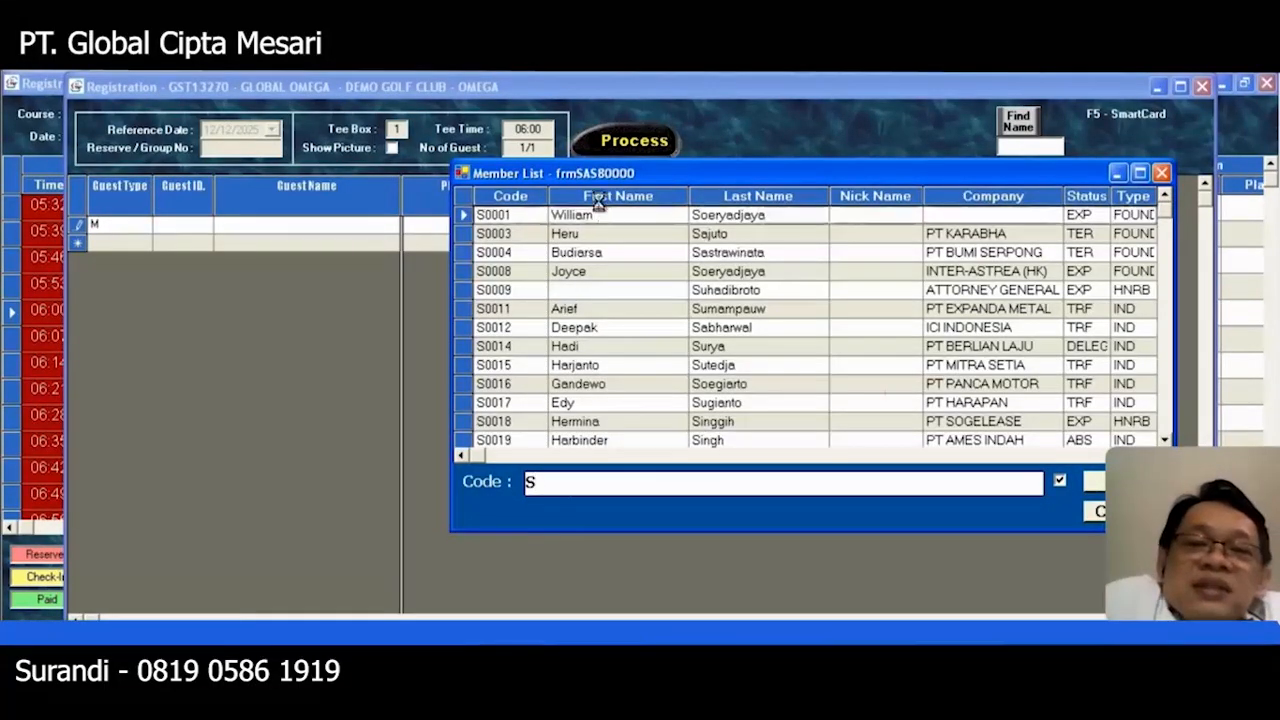
{"action": "left_click", "coordinate": [605, 196]}
{"action": "type", "text": "U"}
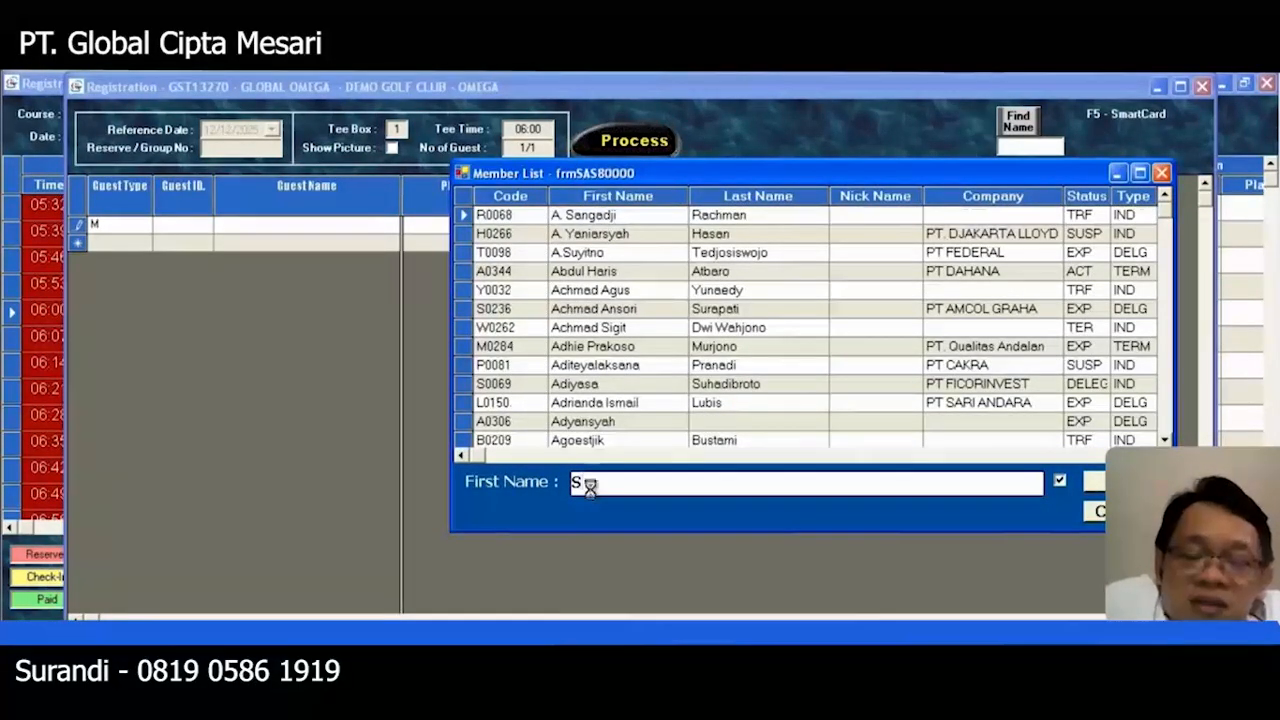
{"action": "type", "text": "R"}
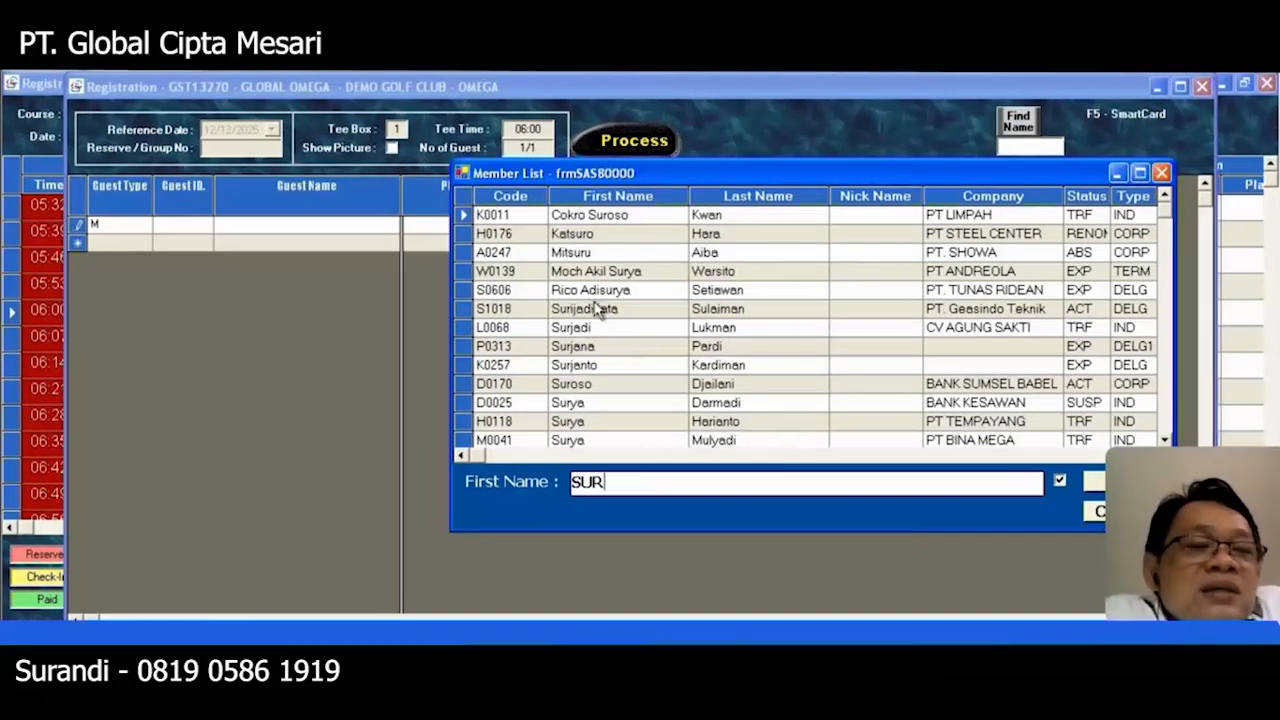
{"action": "left_click", "coordinate": [462, 311]}
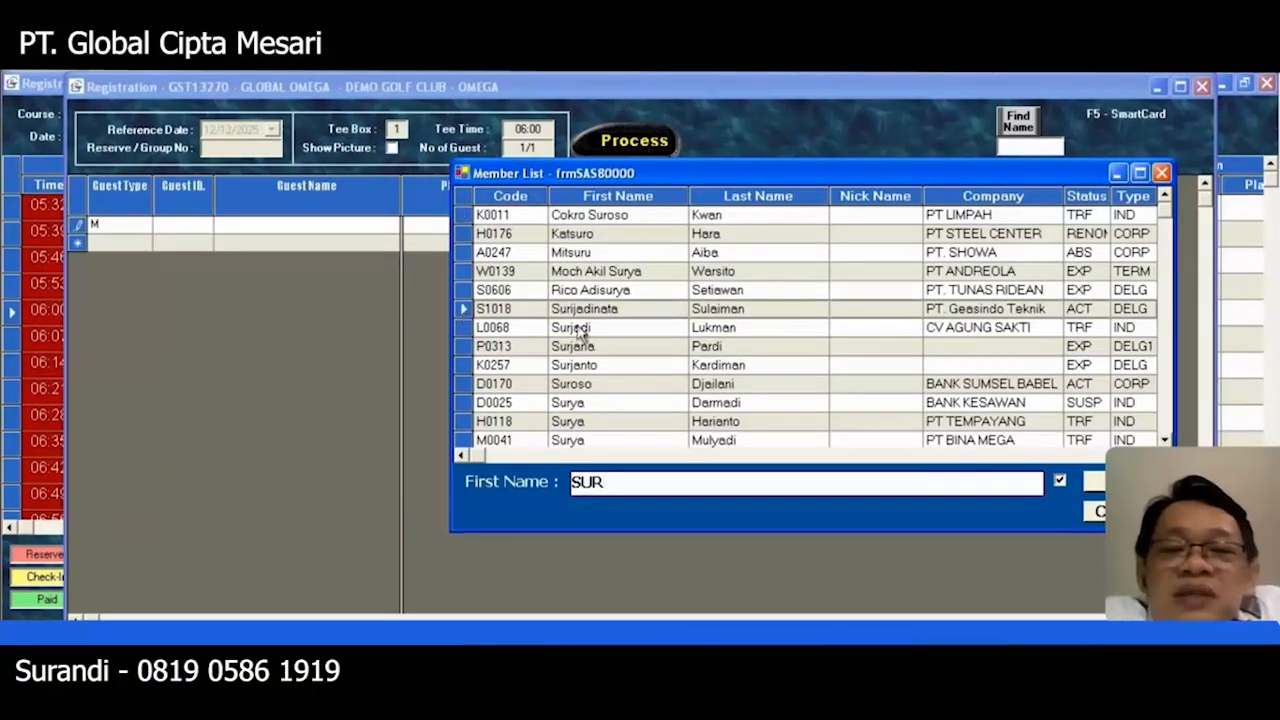
{"action": "left_click", "coordinate": [1088, 484]}
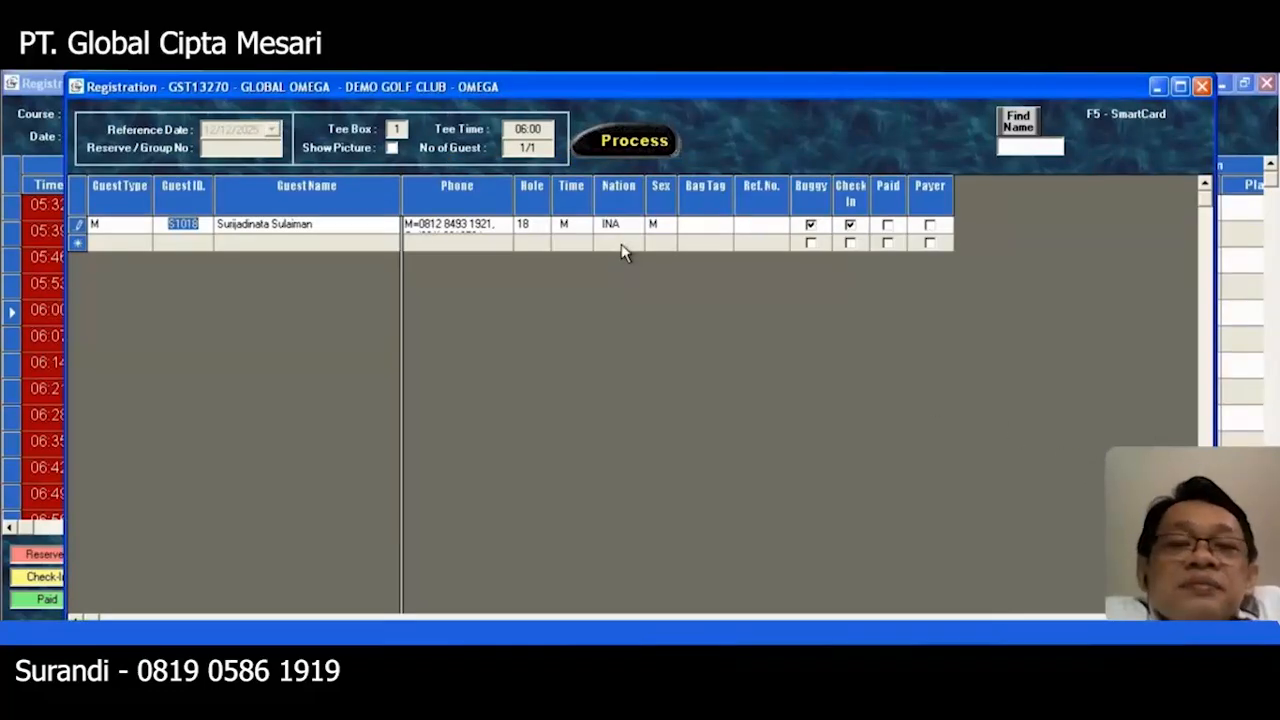
{"action": "left_click", "coordinate": [688, 224]}
{"action": "type", "text": "20"}
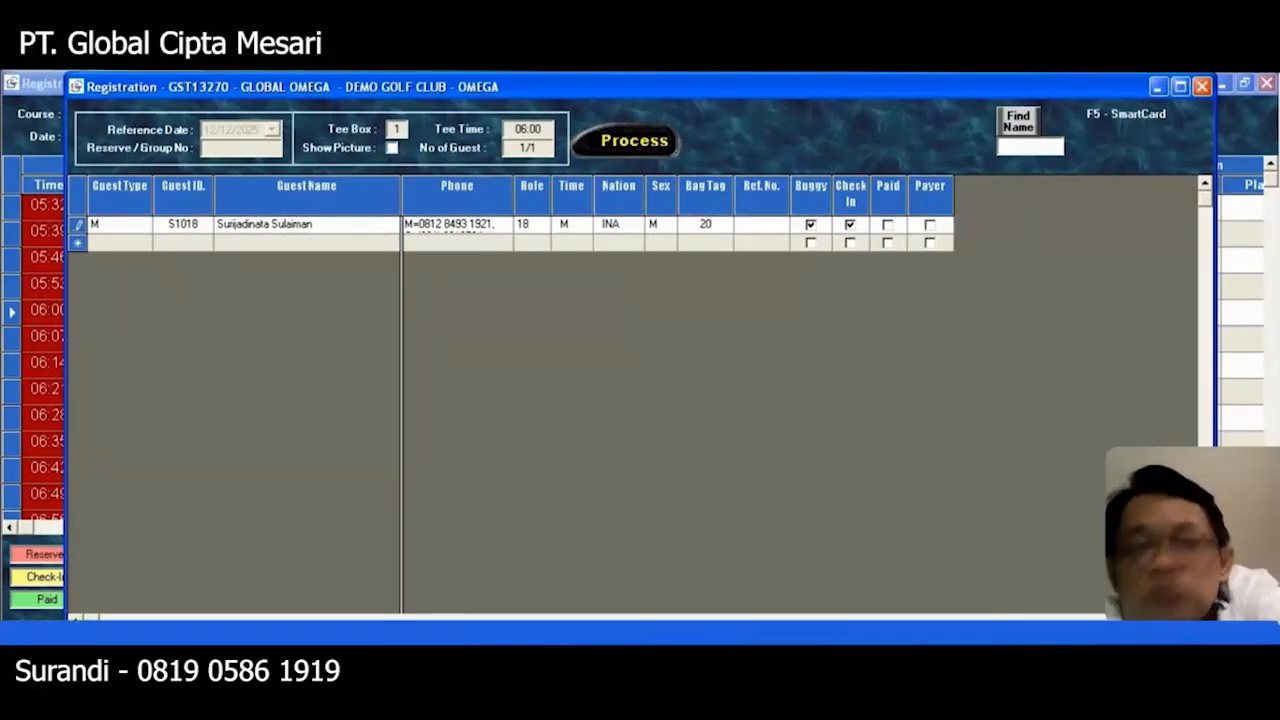
{"action": "type", "text": "1"}
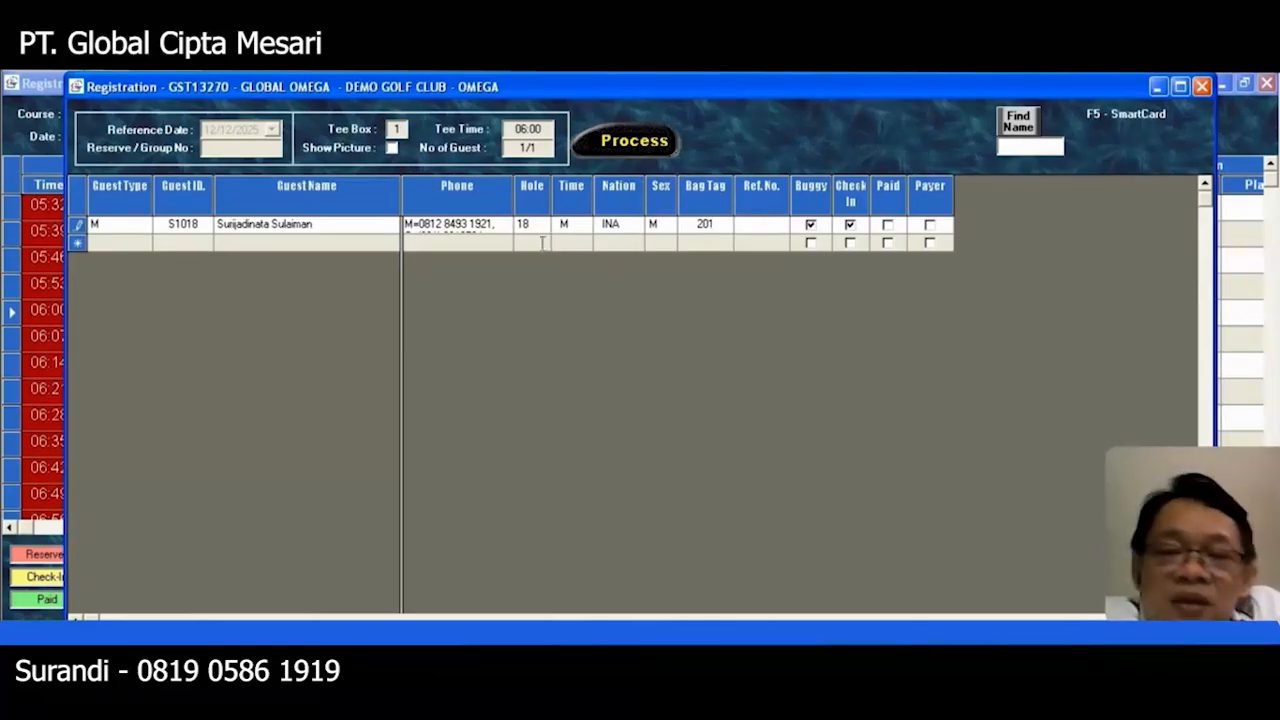
Step: Add a second player as guest type G, entering the guest's name and bag tag 202
{"action": "left_click", "coordinate": [137, 245]}
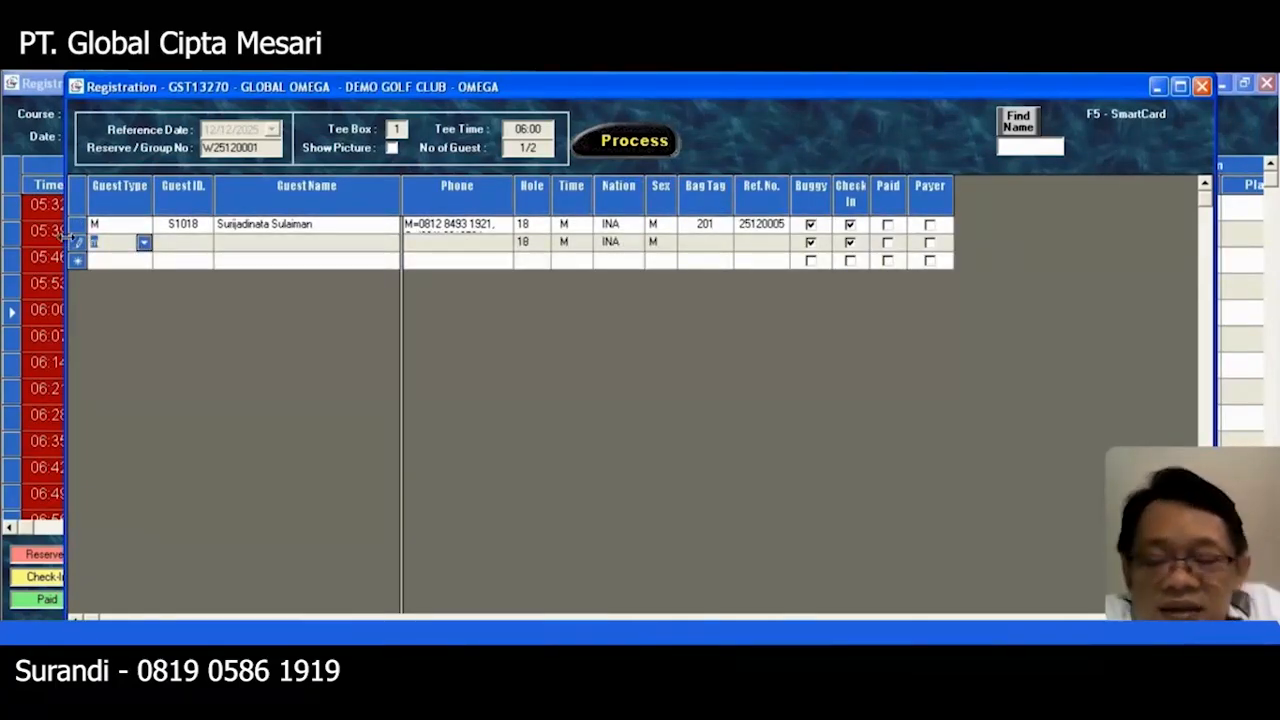
{"action": "type", "text": "g"}
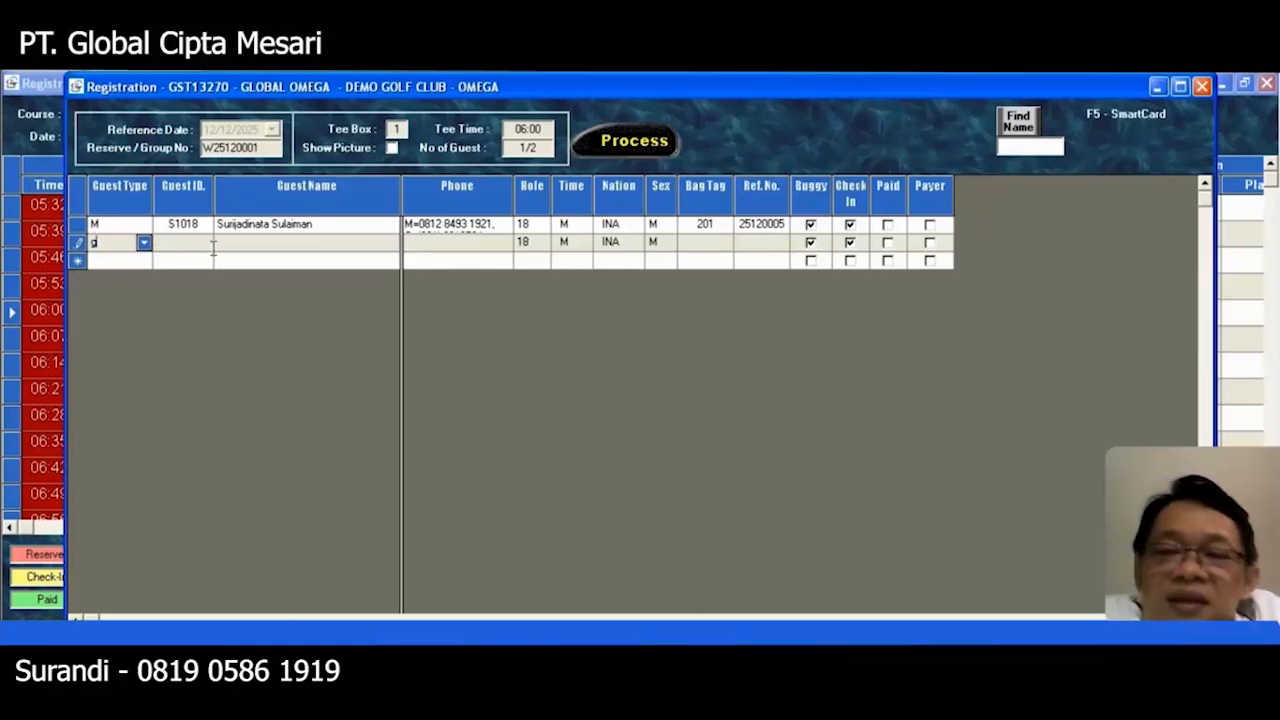
{"action": "left_click", "coordinate": [230, 244]}
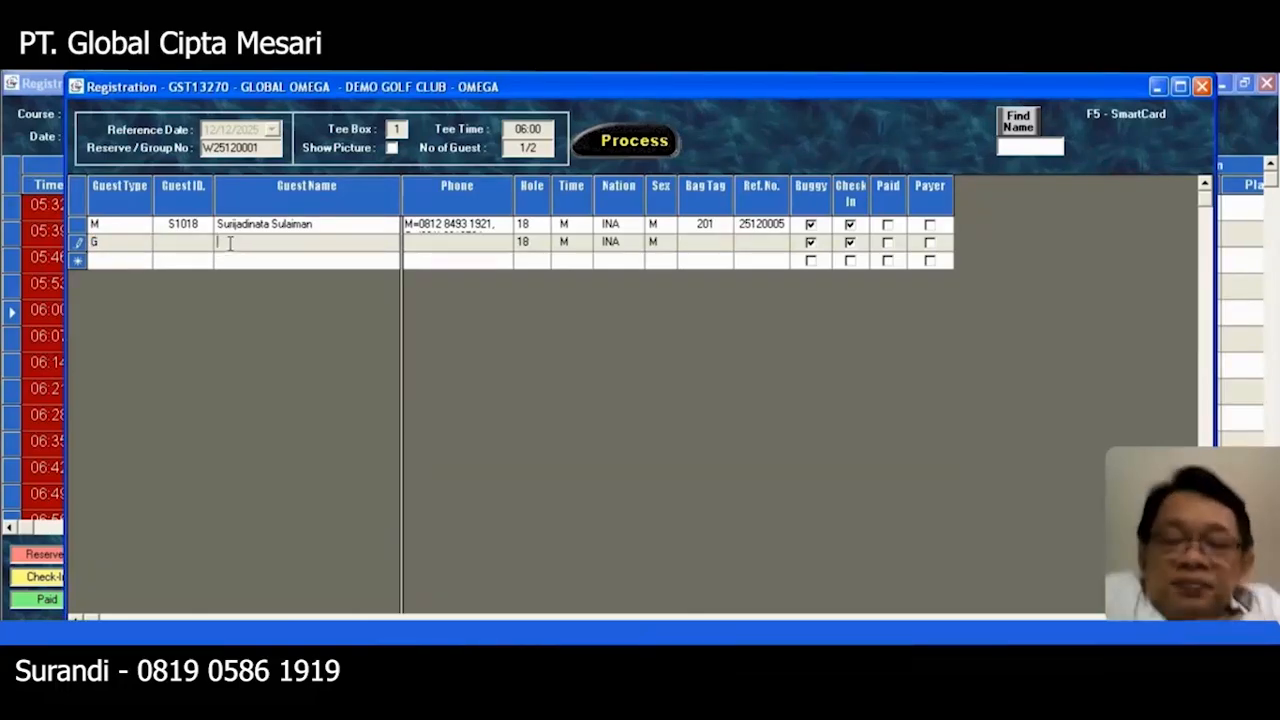
{"action": "type", "text": "Anthoni"}
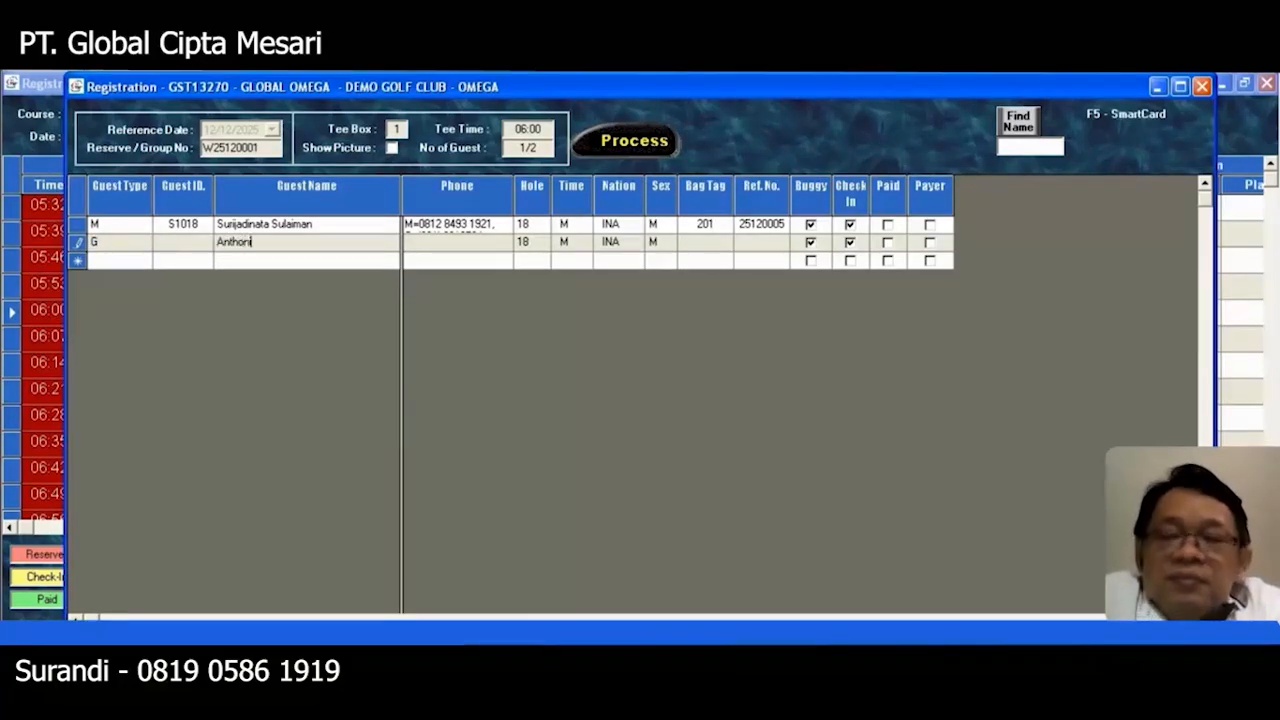
{"action": "left_click", "coordinate": [697, 242]}
{"action": "type", "text": "202"}
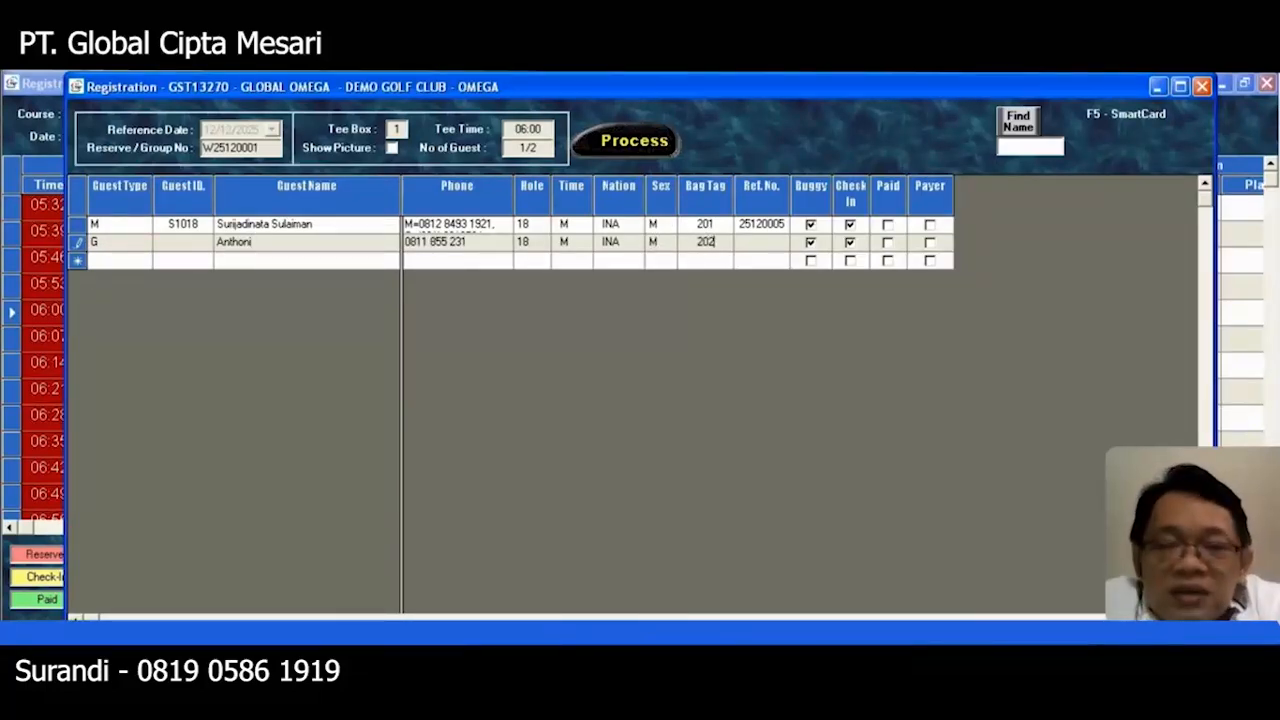
Step: Add a third guest with their name and bag tag 203, and commit the row
{"action": "left_click", "coordinate": [242, 260]}
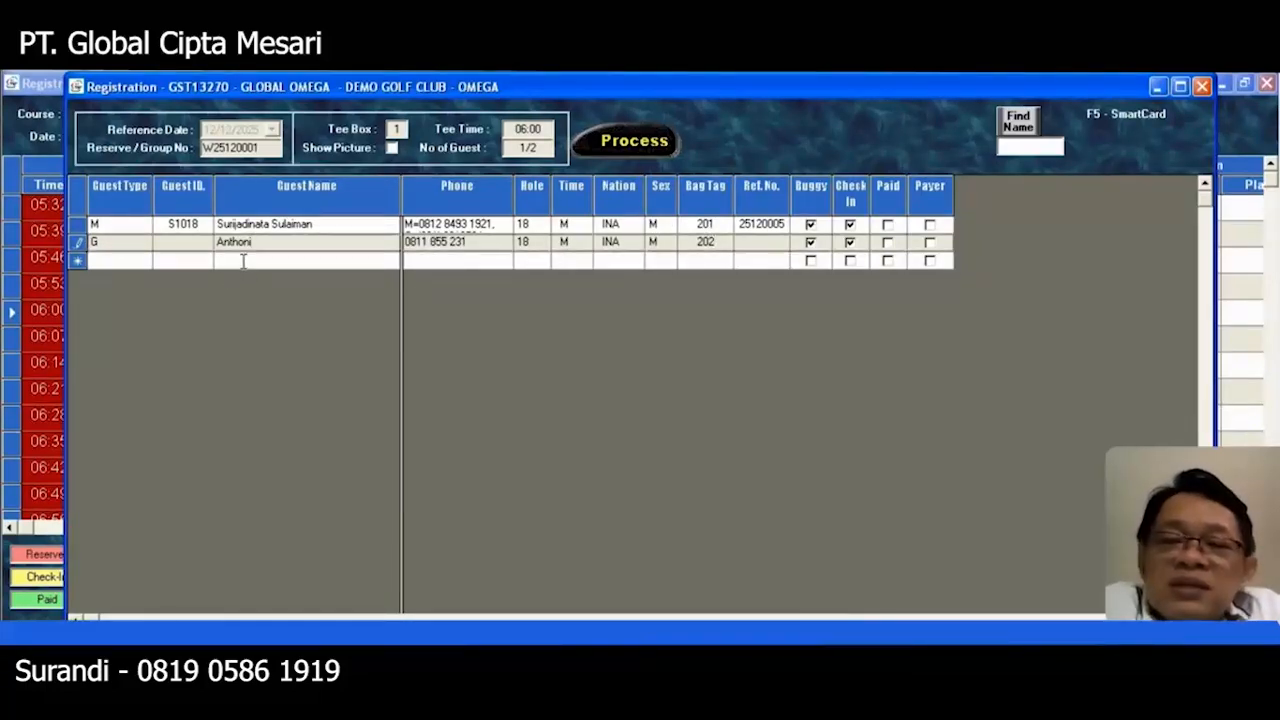
{"action": "type", "text": "H"}
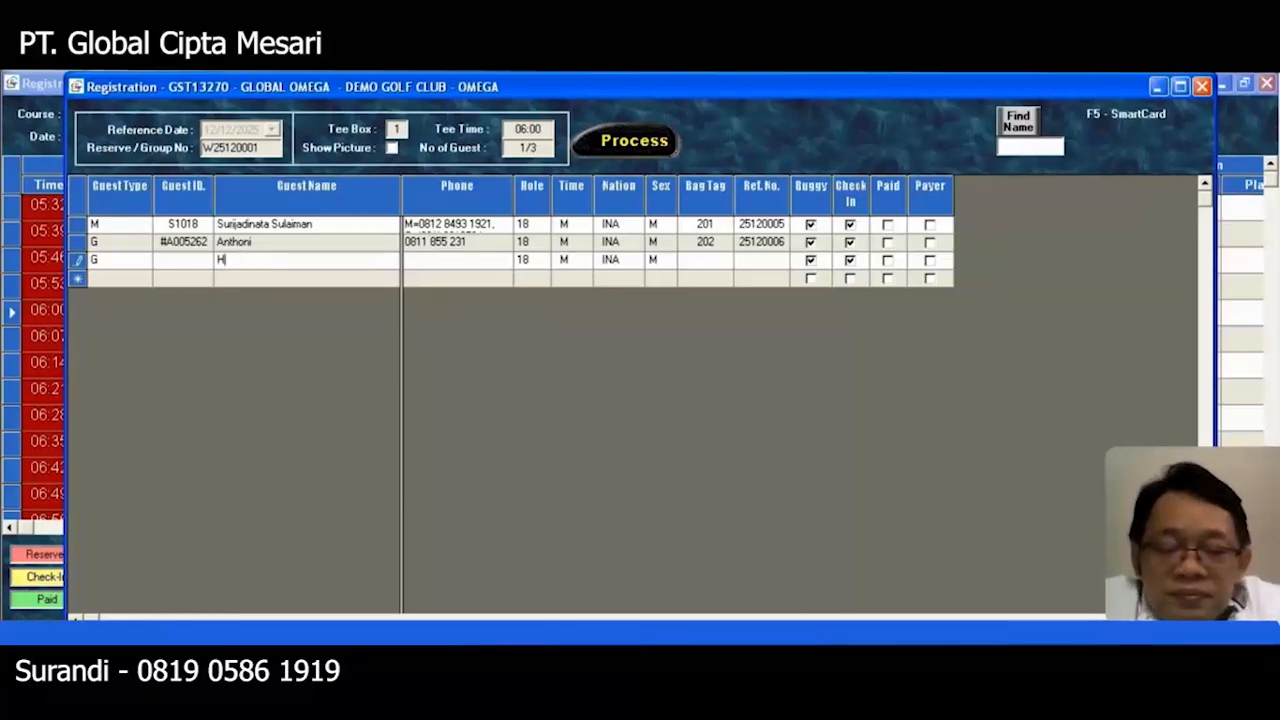
{"action": "type", "text": "ari"}
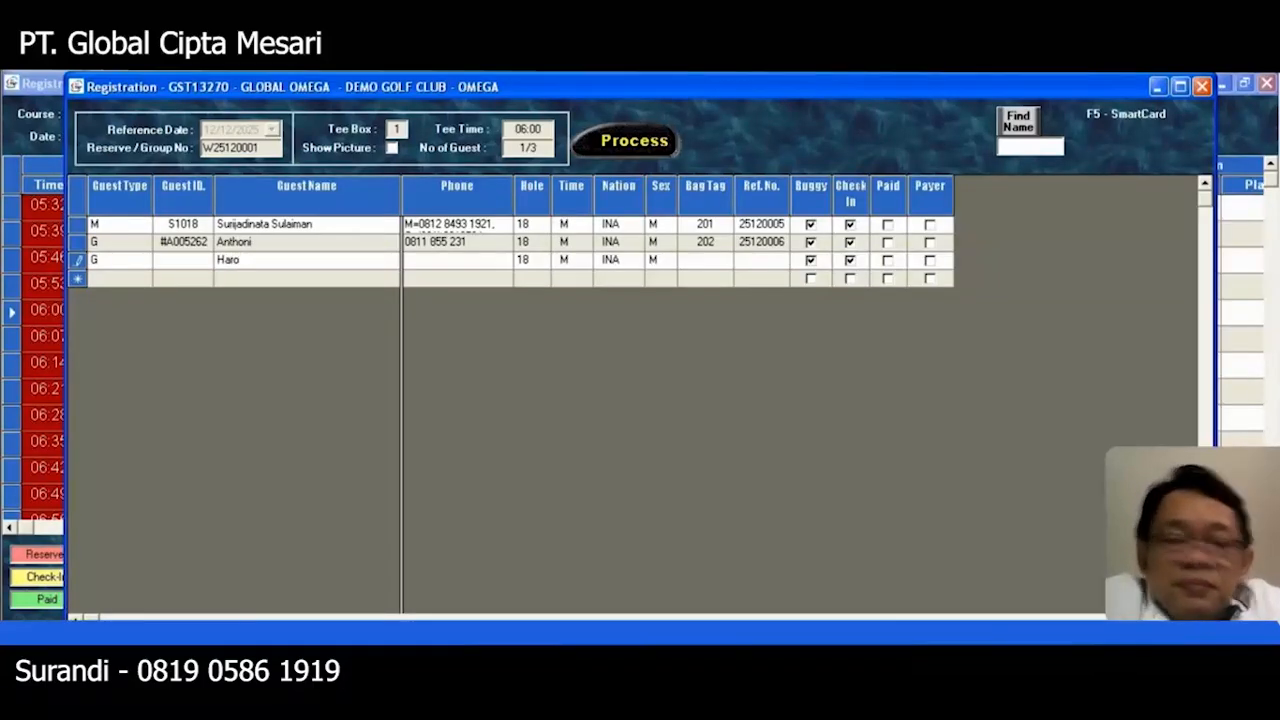
{"action": "left_click", "coordinate": [710, 260]}
{"action": "type", "text": "2"}
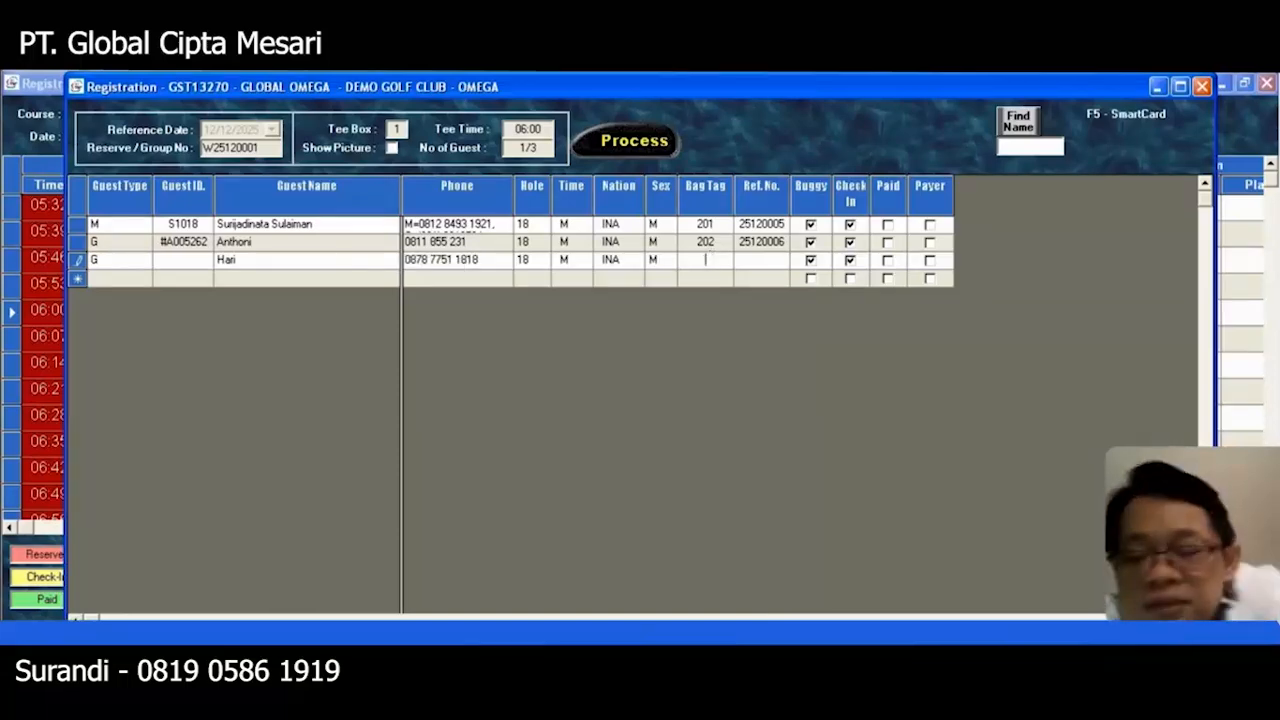
{"action": "type", "text": "03"}
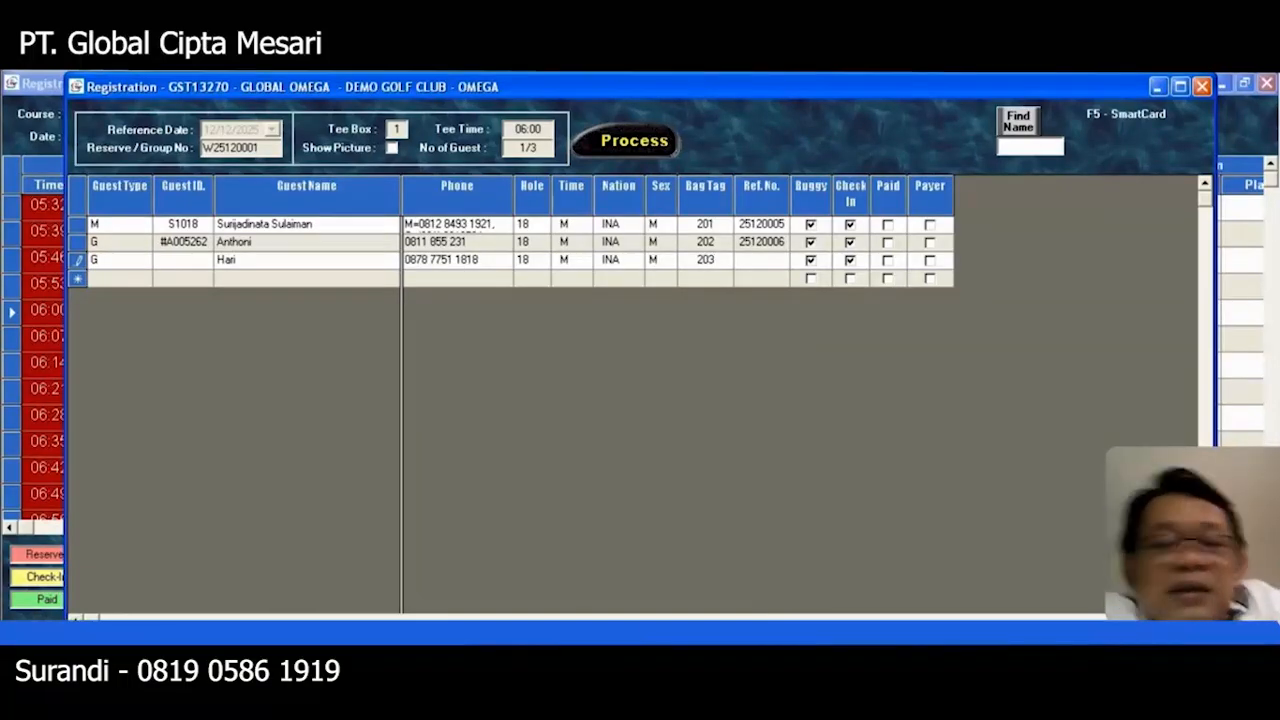
{"action": "left_click", "coordinate": [710, 242]}
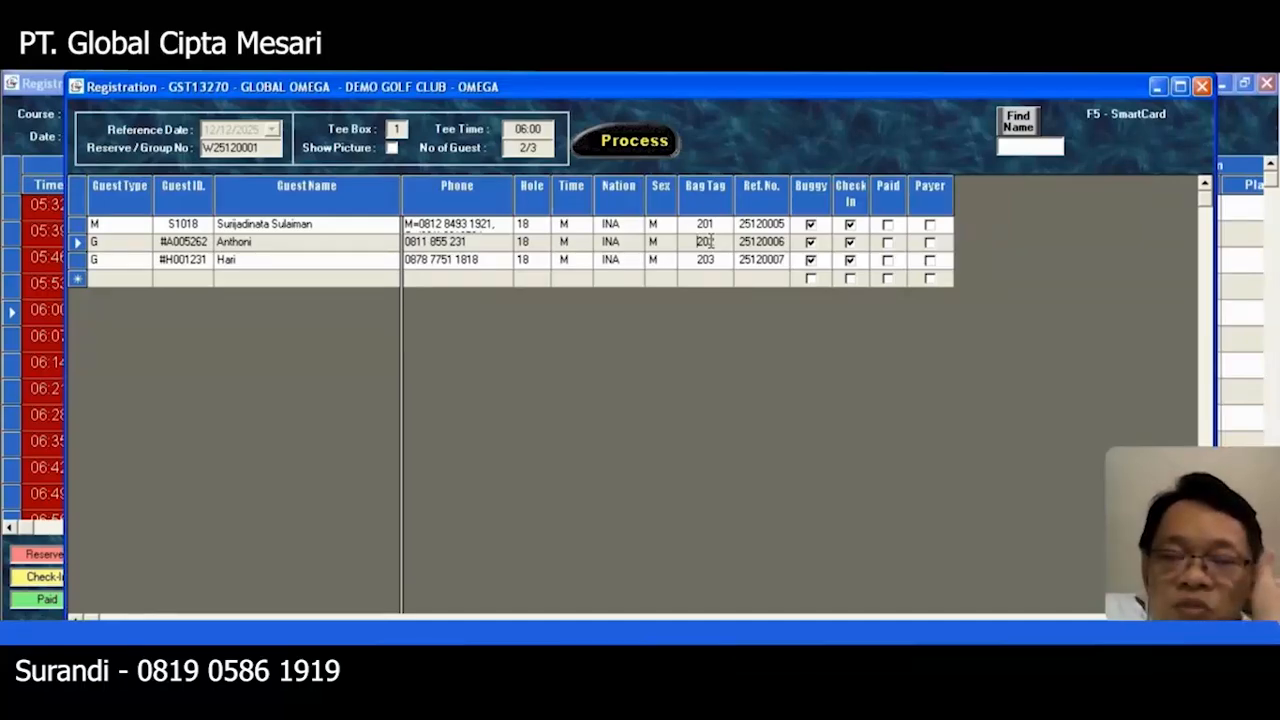
Step: Tick the member as paid, pay the 498,000 bill in cash, and print the bag tag 201 bill
{"action": "left_click", "coordinate": [887, 226]}
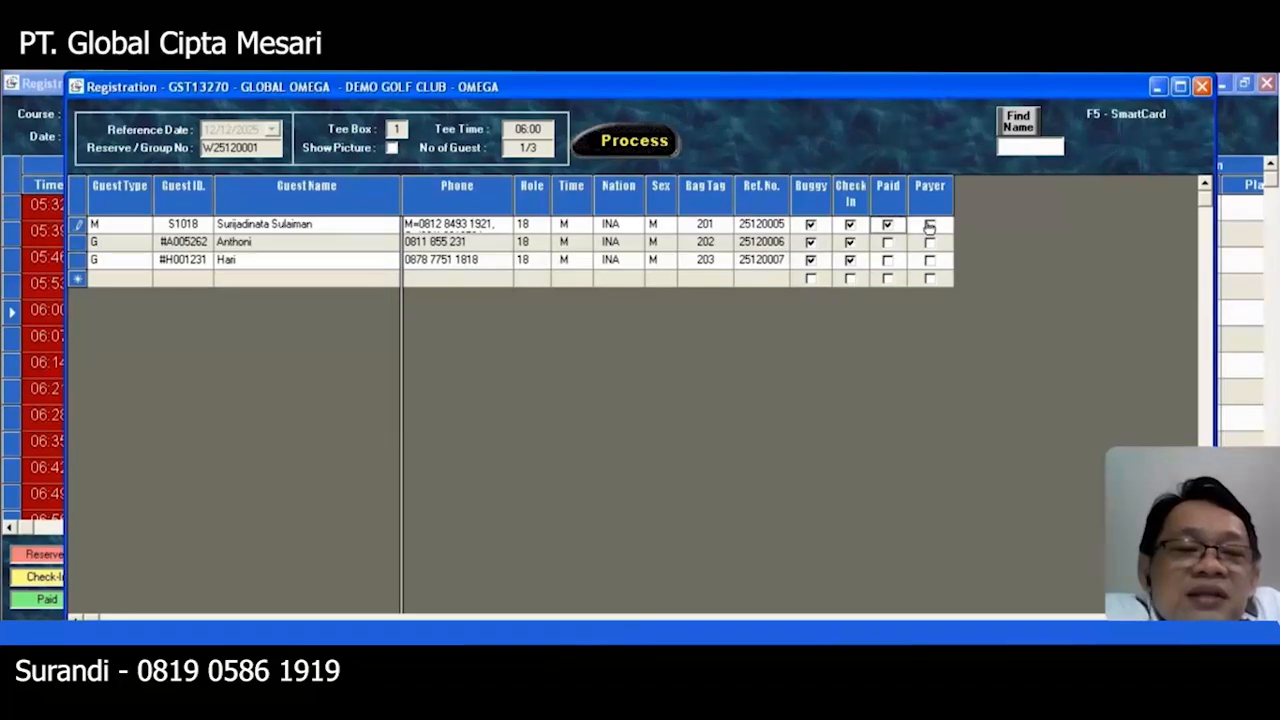
{"action": "left_click", "coordinate": [655, 146]}
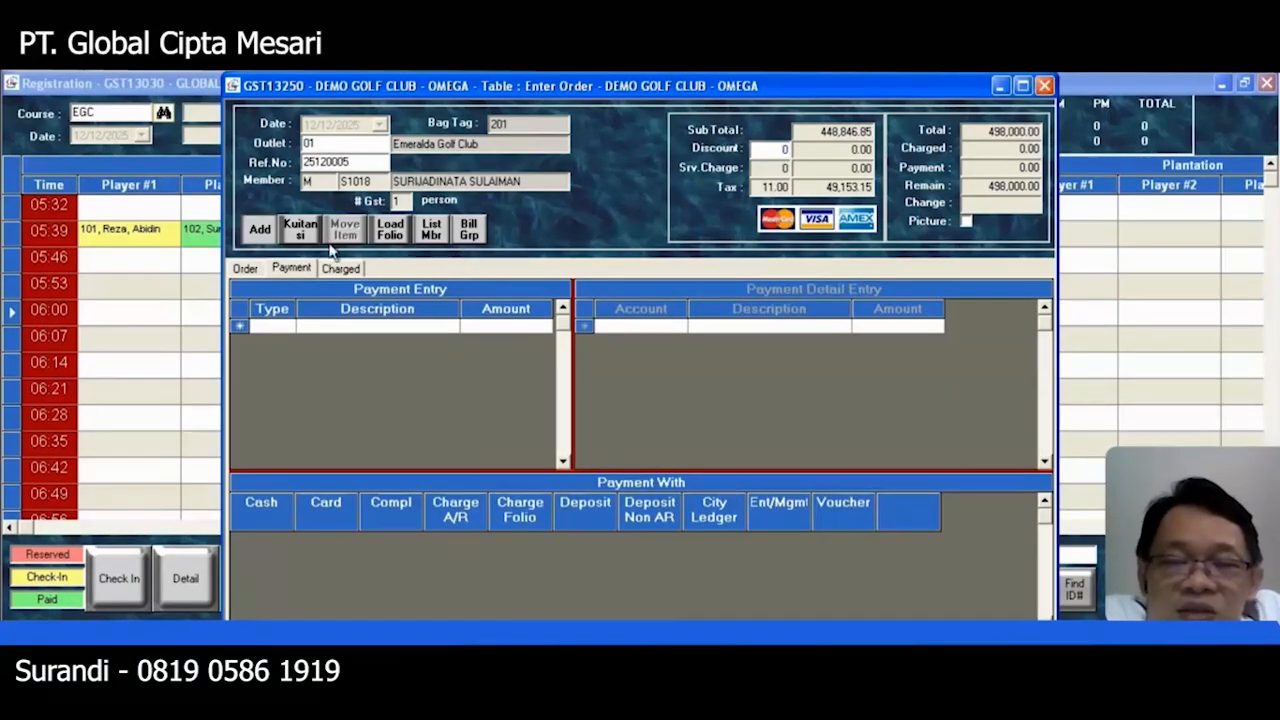
{"action": "left_click", "coordinate": [263, 497]}
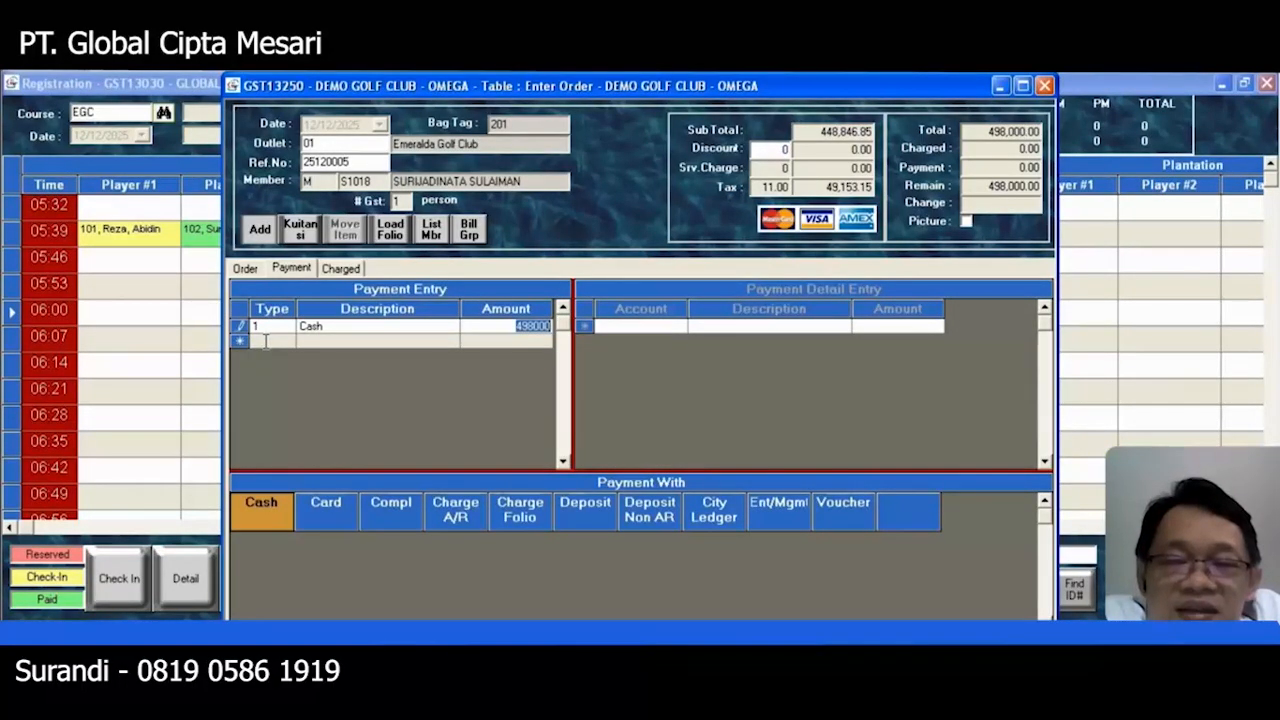
{"action": "key", "text": "Return"}
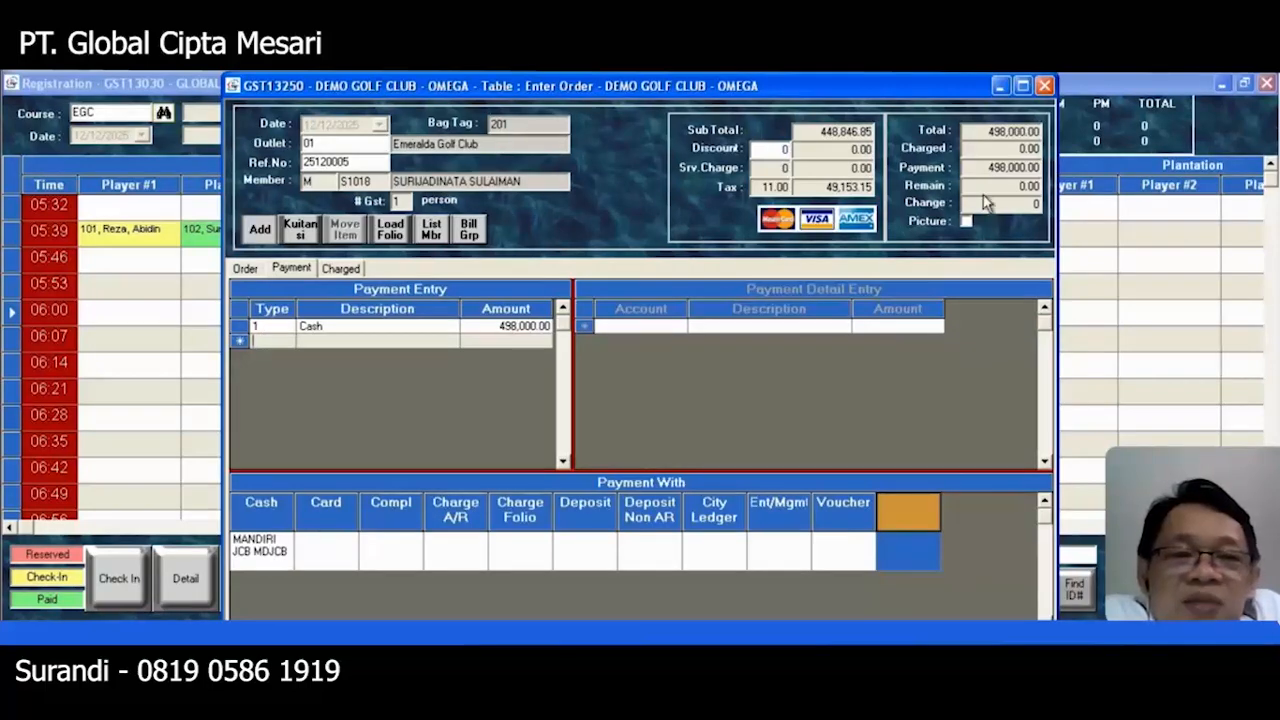
{"action": "left_click", "coordinate": [1045, 86]}
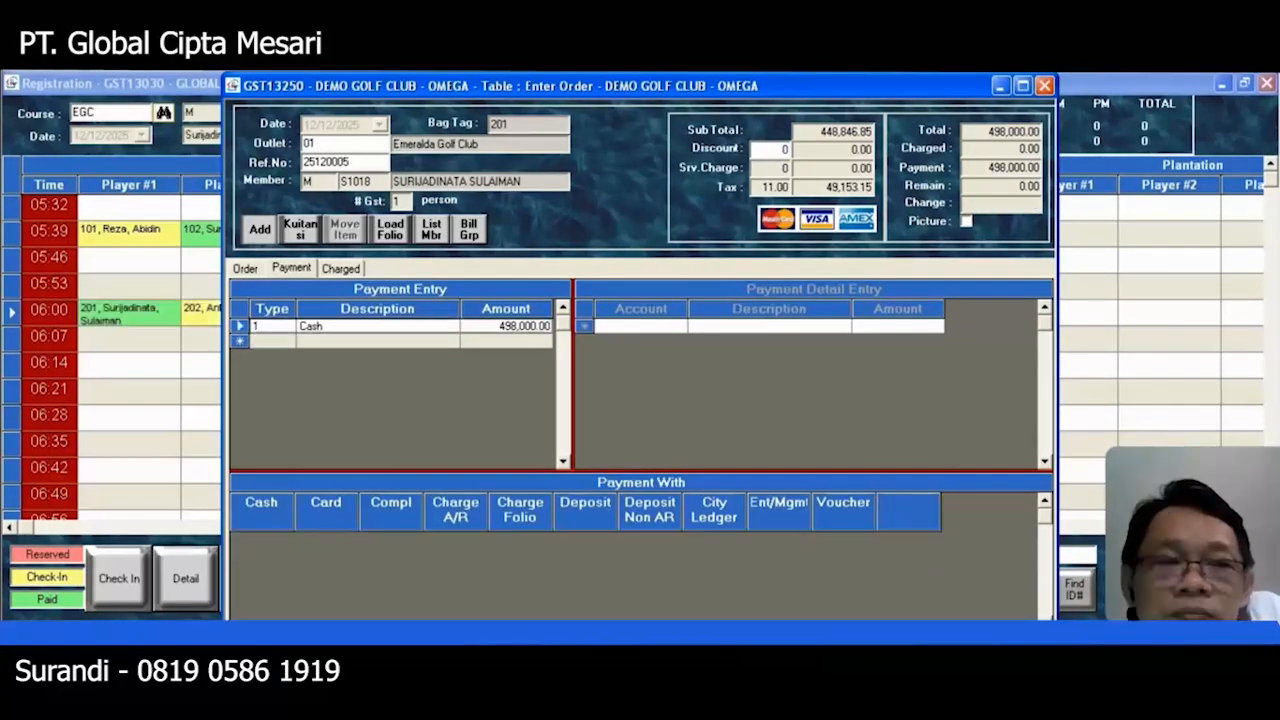
{"action": "left_click", "coordinate": [474, 232]}
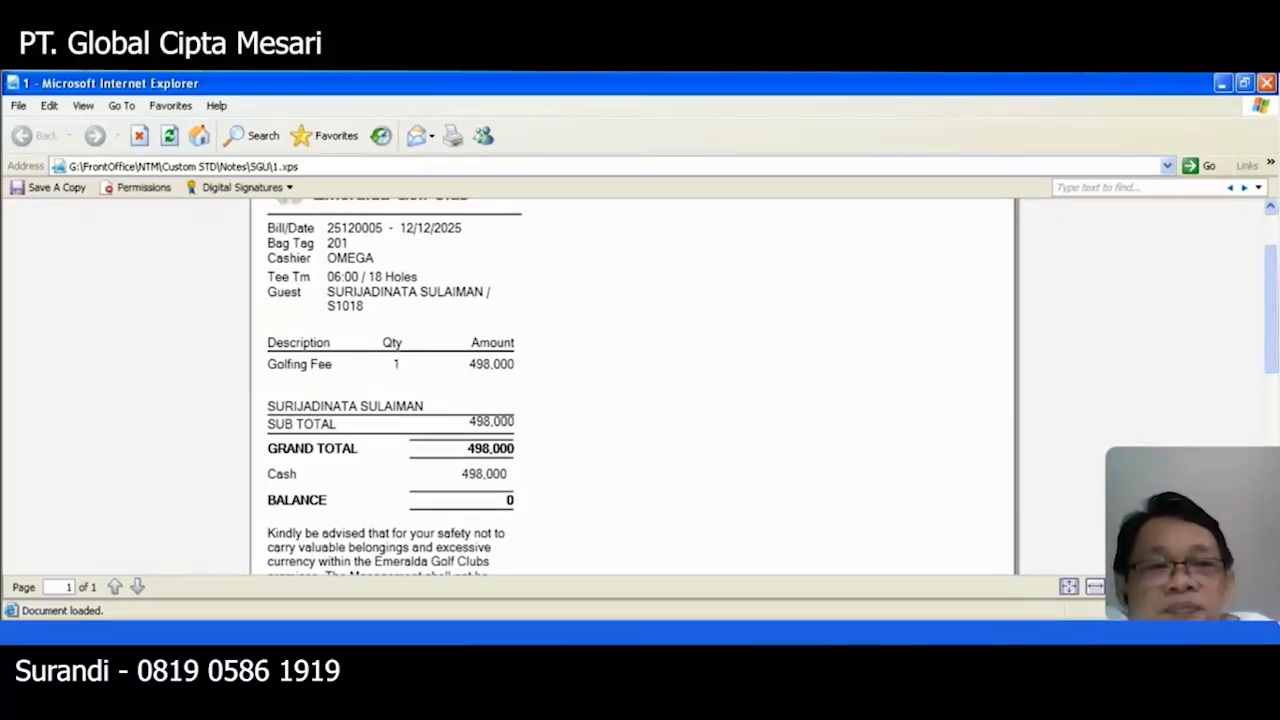
Step: Close the receipt preview window in Internet Explorer
{"action": "left_click", "coordinate": [1266, 83]}
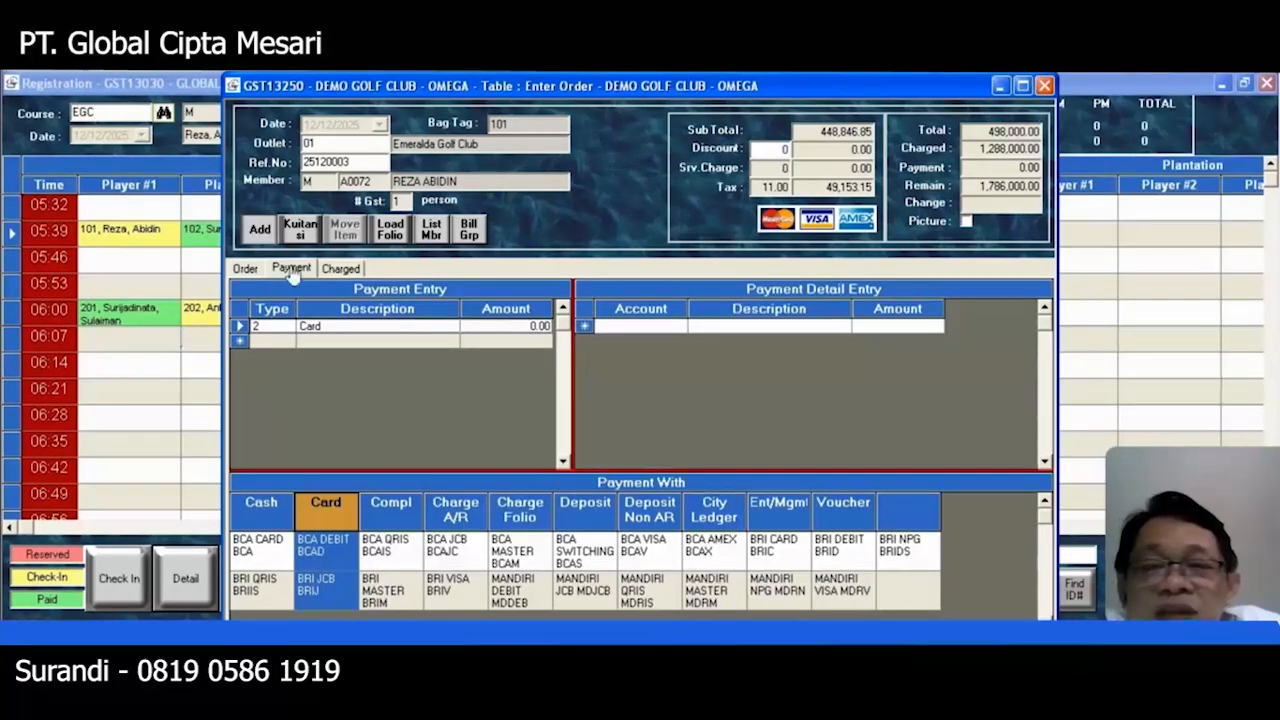
Step: Load the folio into a Payment Group, check guest 102's reference, and dismiss the Bag Tag List
{"action": "left_click", "coordinate": [392, 234]}
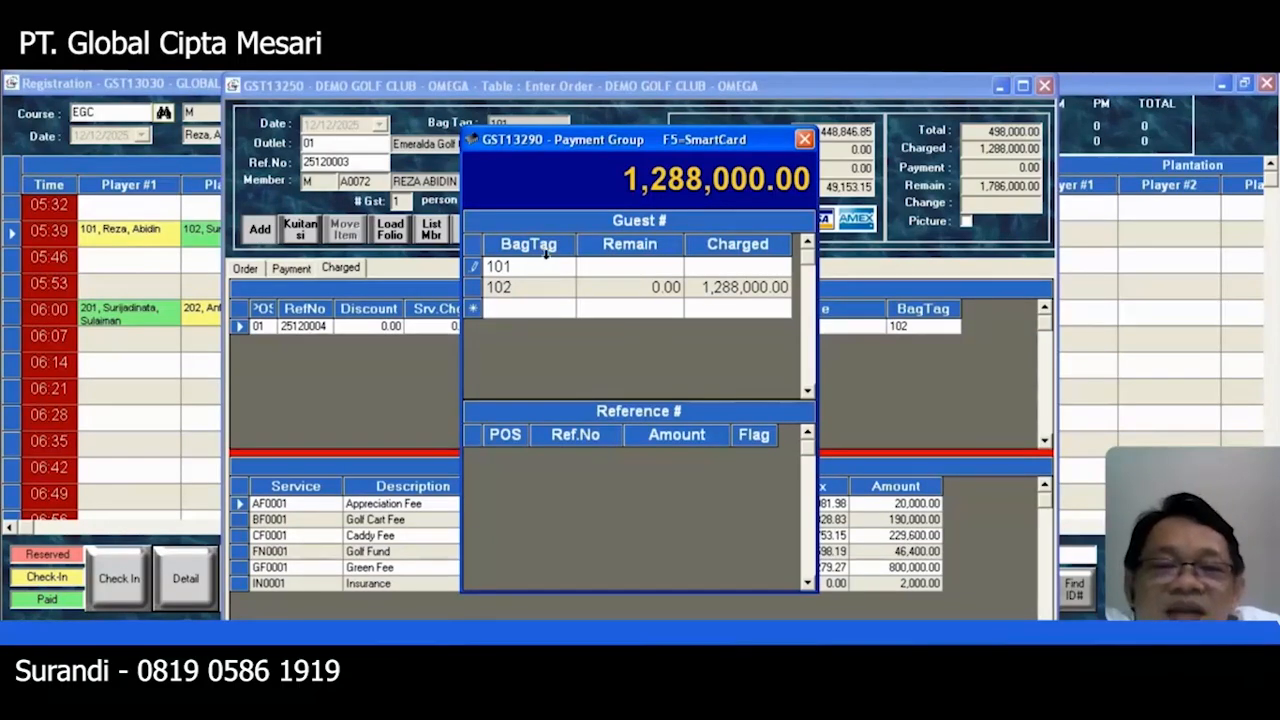
{"action": "left_click", "coordinate": [488, 287]}
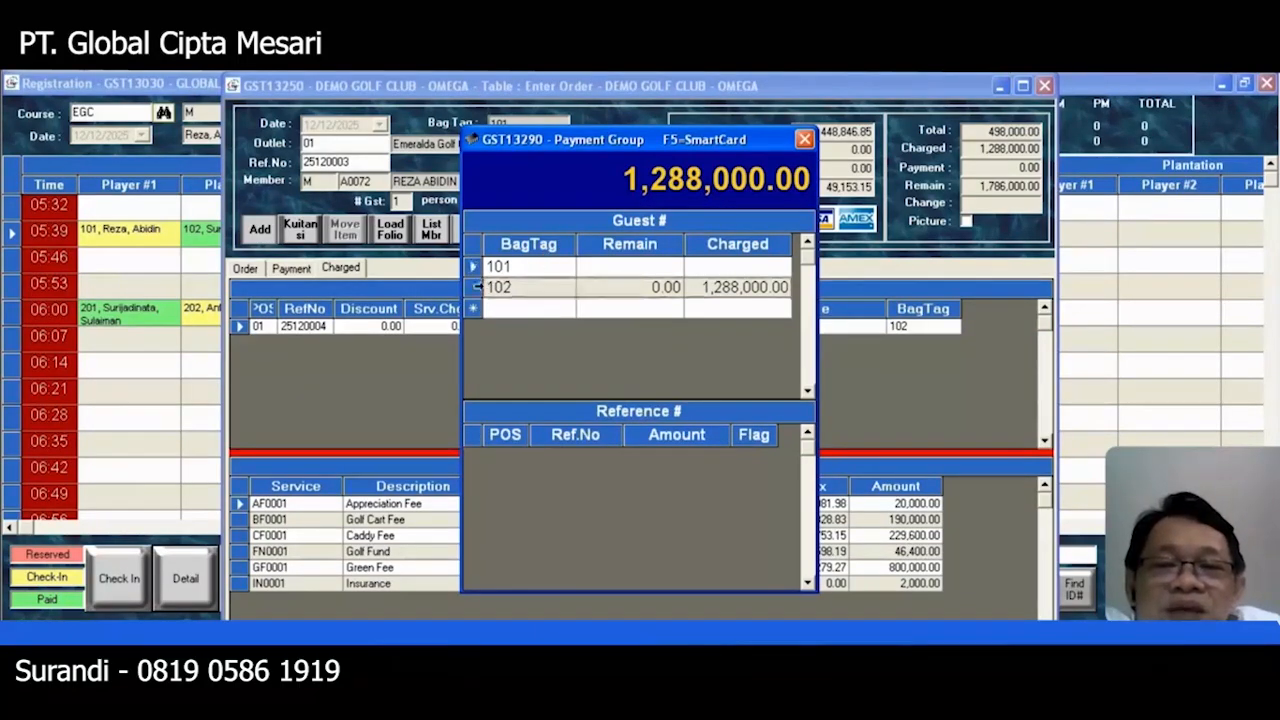
{"action": "left_click", "coordinate": [500, 305]}
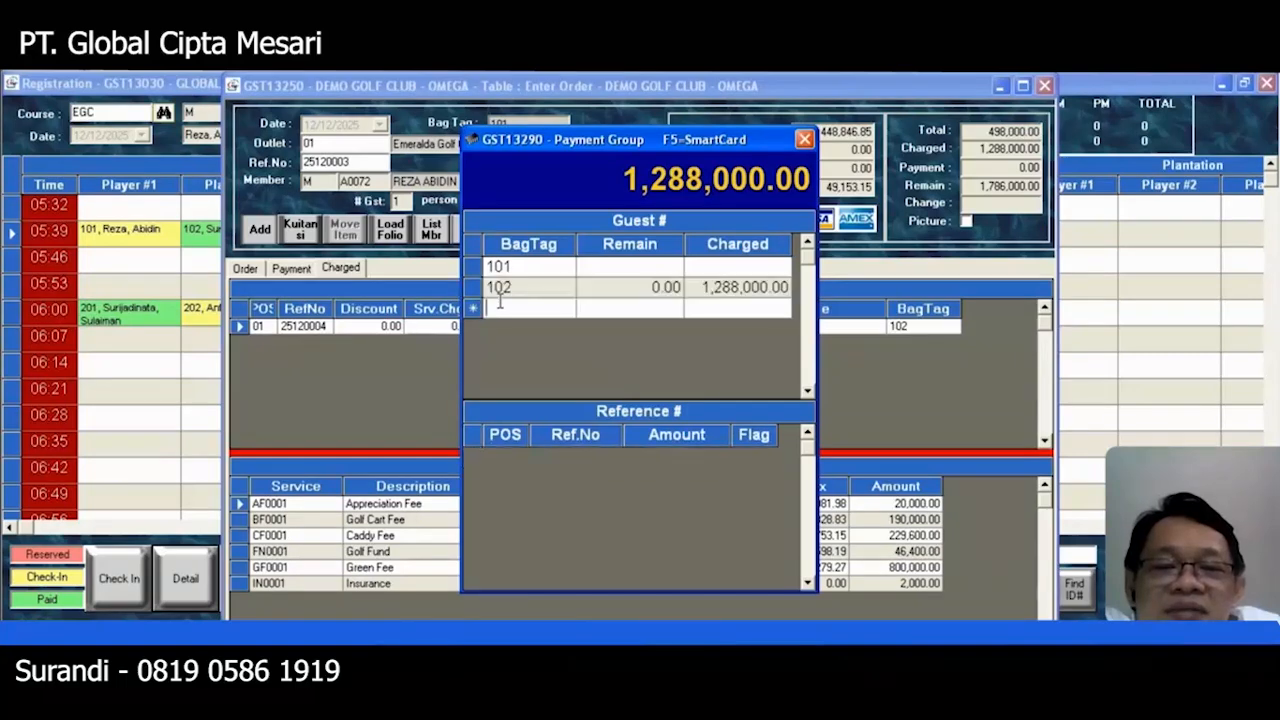
{"action": "double_click", "coordinate": [504, 304]}
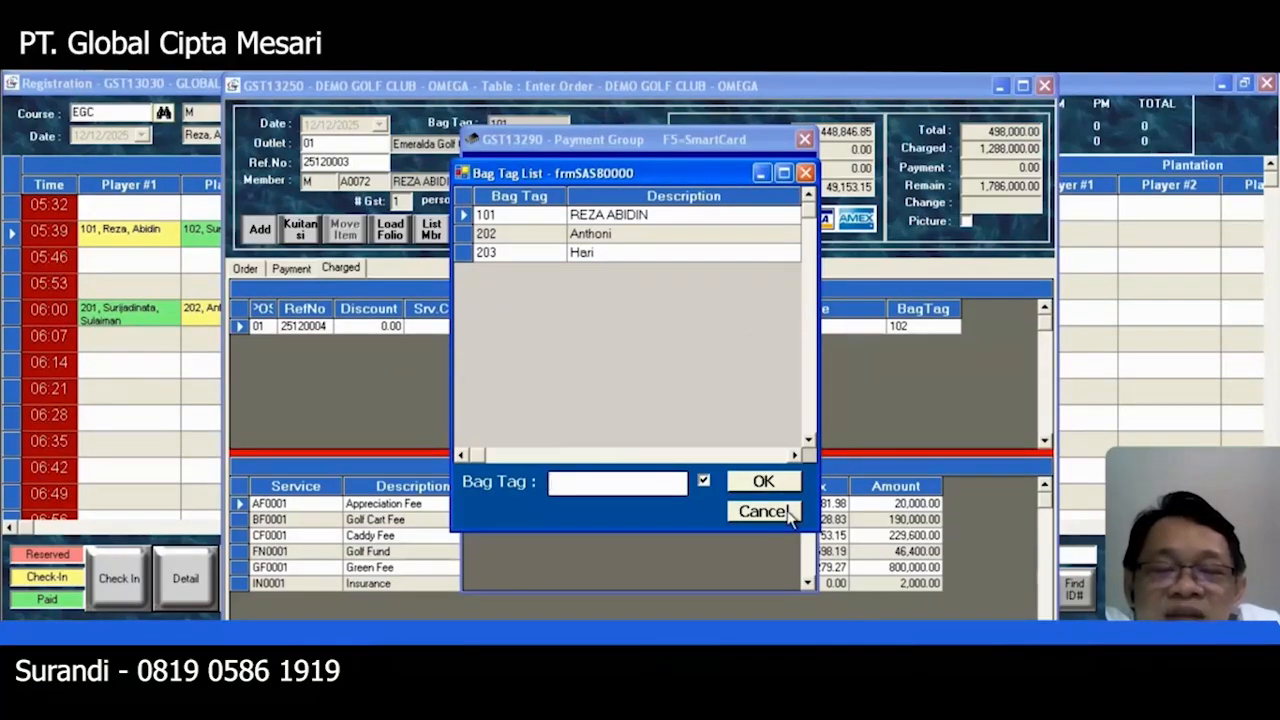
{"action": "left_click", "coordinate": [763, 511]}
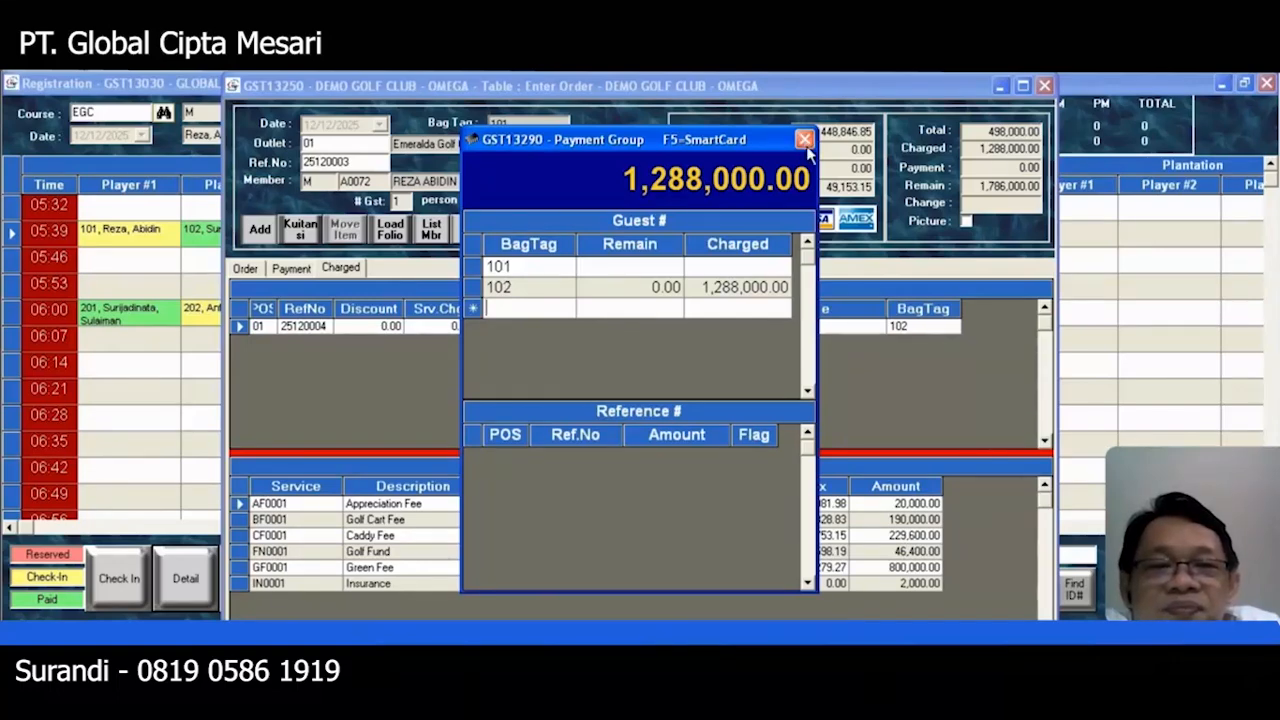
{"action": "left_click", "coordinate": [805, 139]}
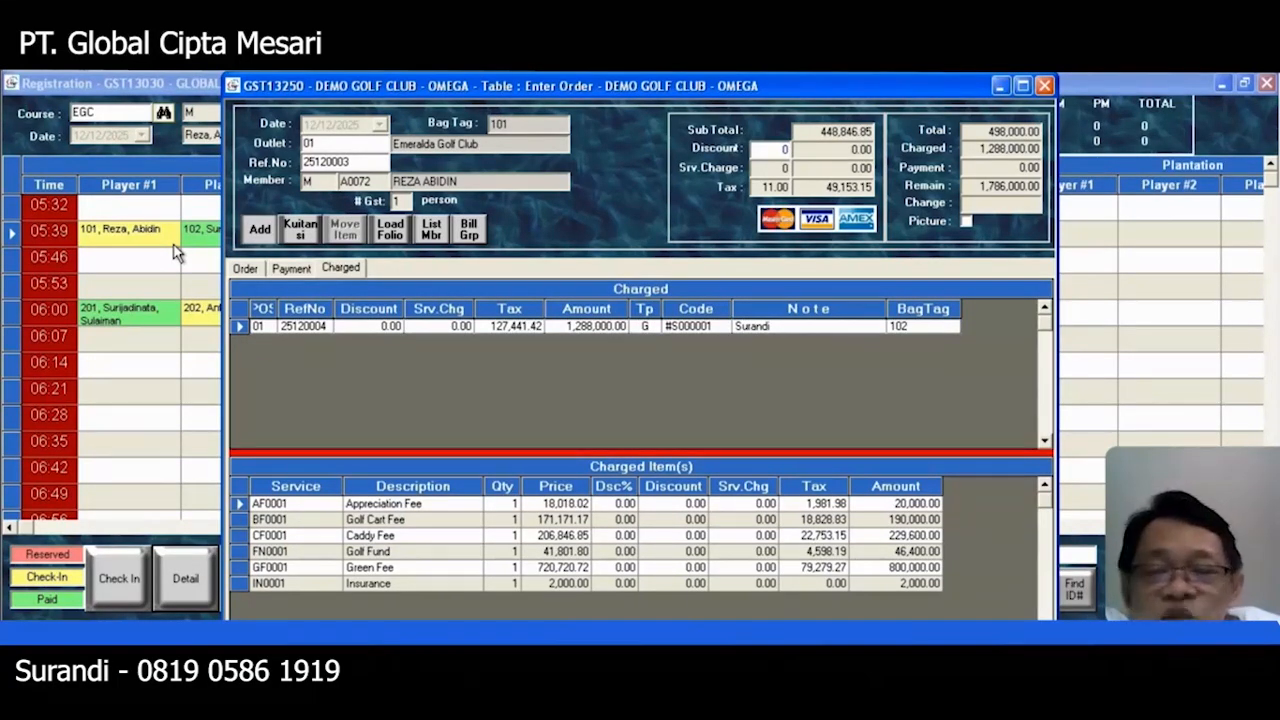
{"action": "left_click", "coordinate": [399, 232]}
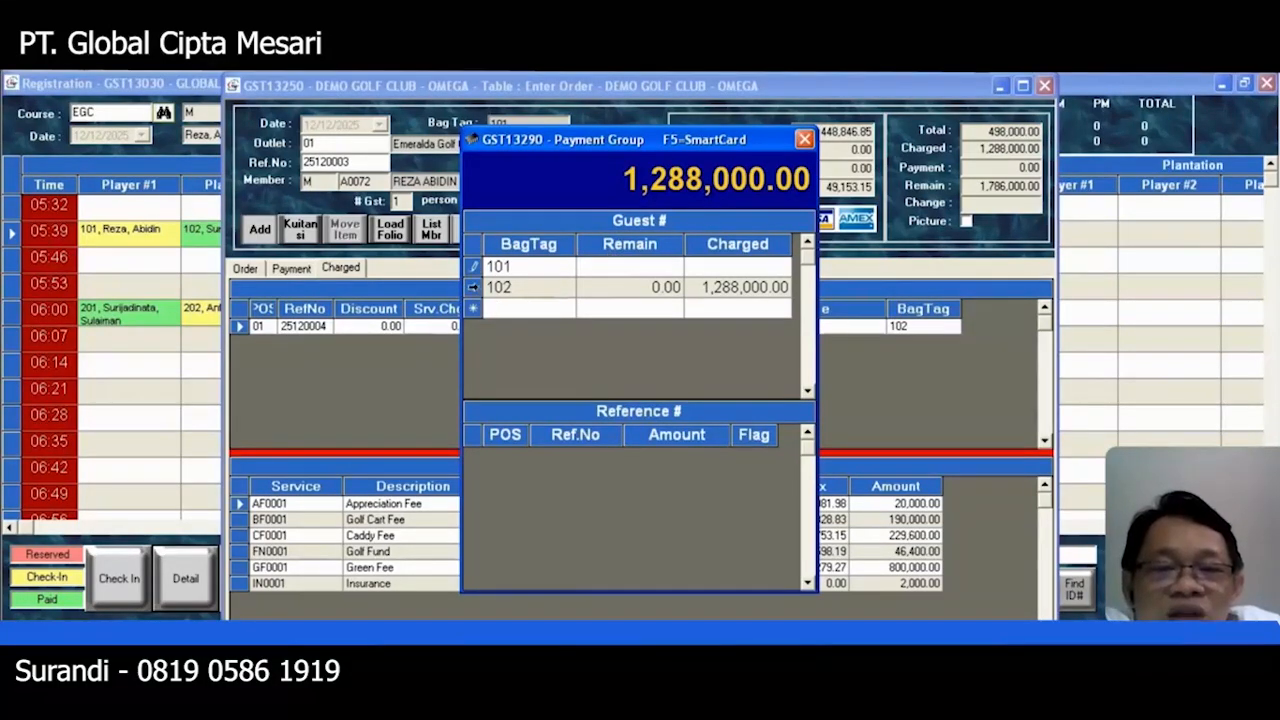
{"action": "left_click", "coordinate": [476, 289]}
{"action": "left_click", "coordinate": [501, 310]}
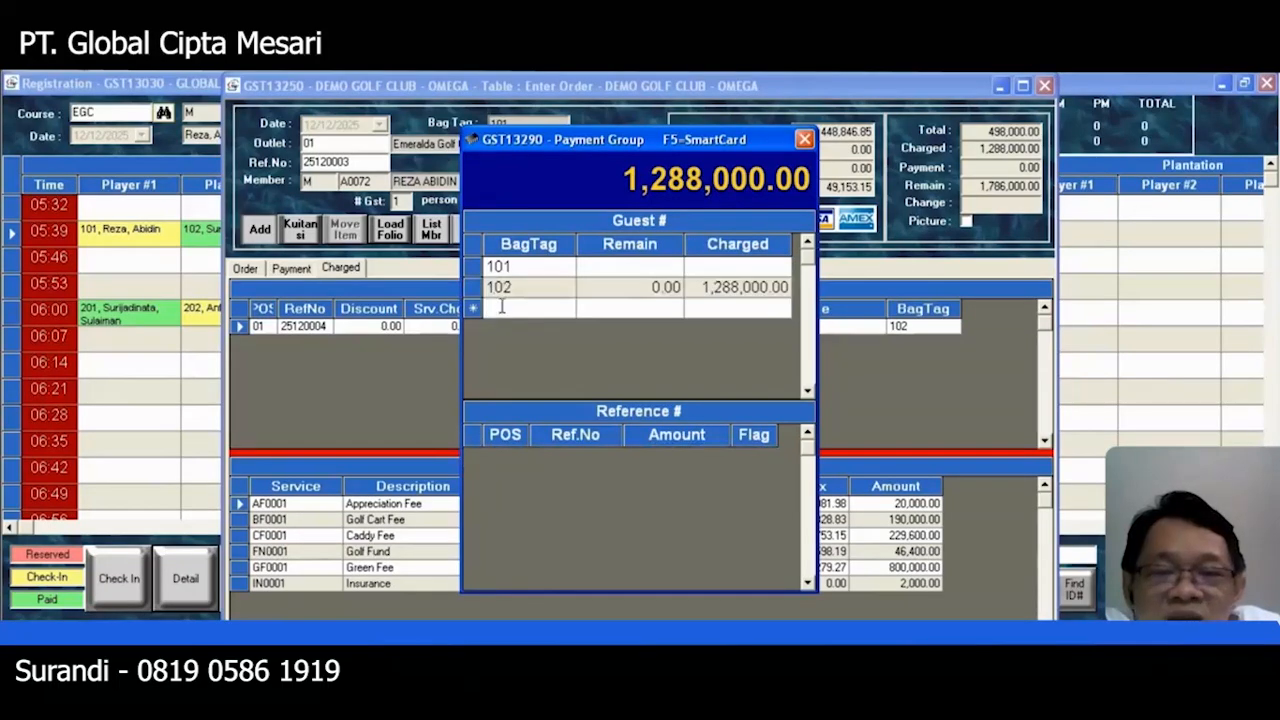
{"action": "left_click", "coordinate": [476, 287]}
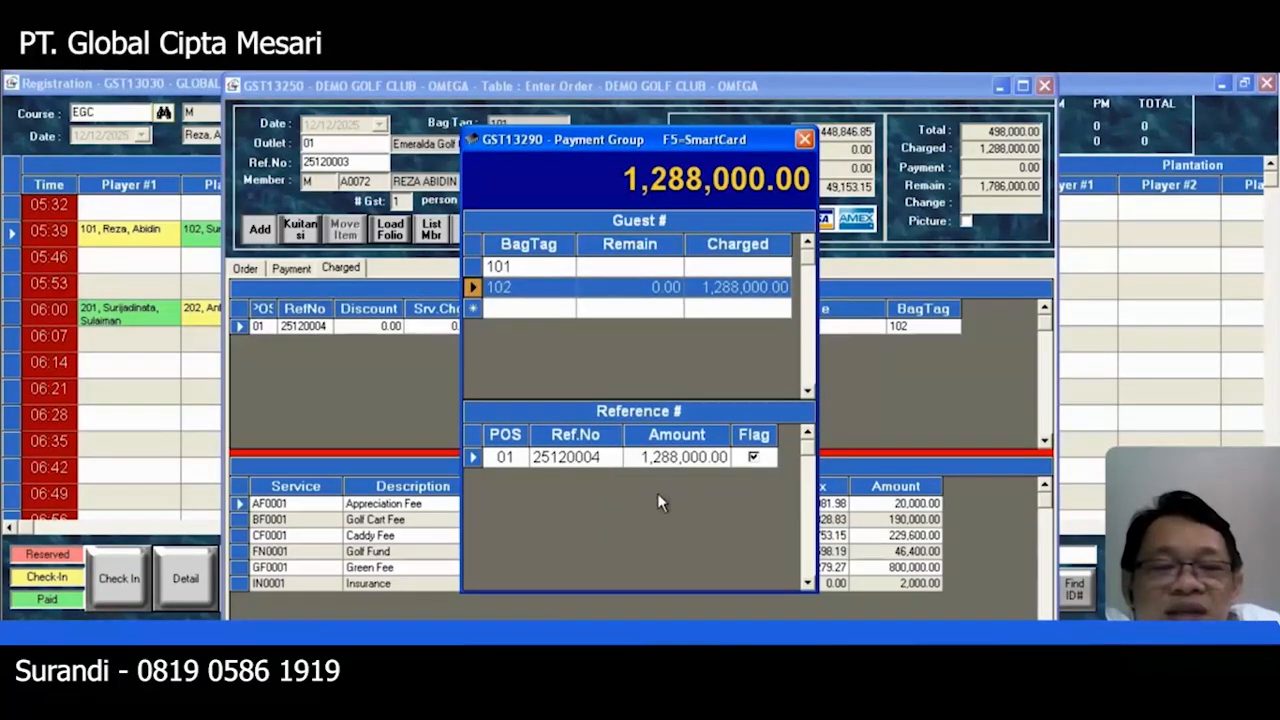
{"action": "left_click", "coordinate": [805, 140]}
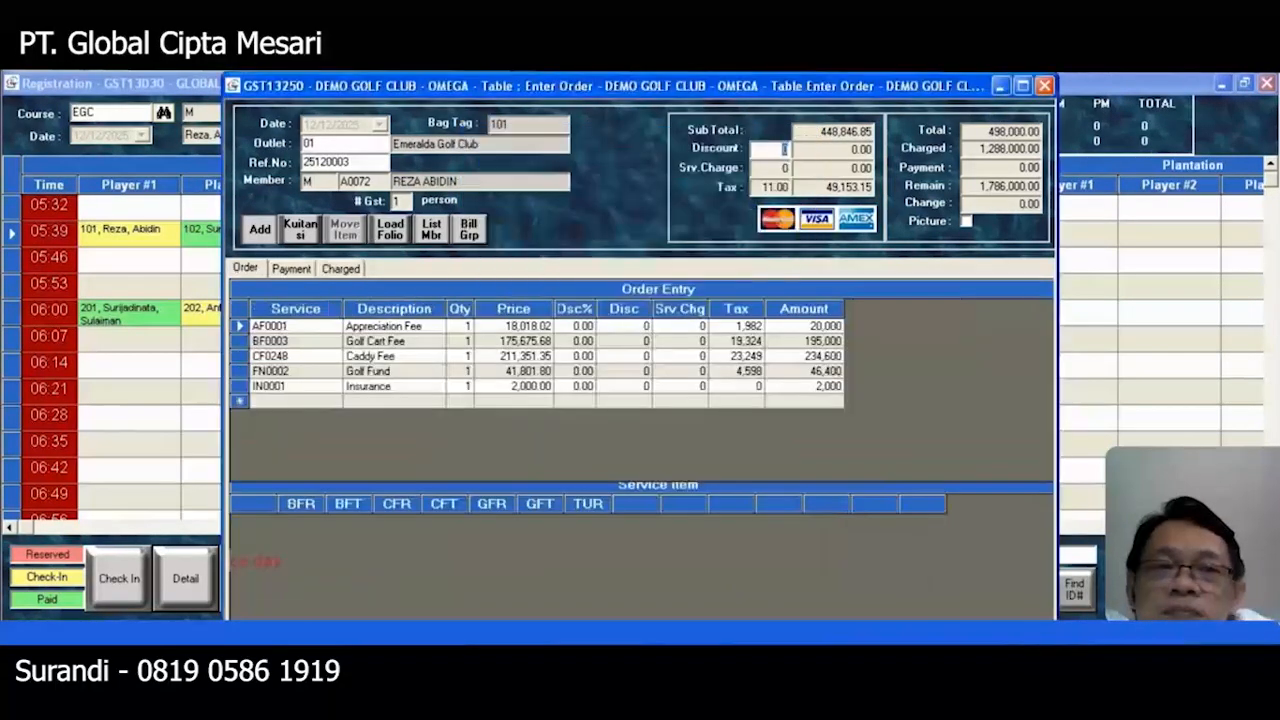
{"action": "left_click", "coordinate": [386, 230]}
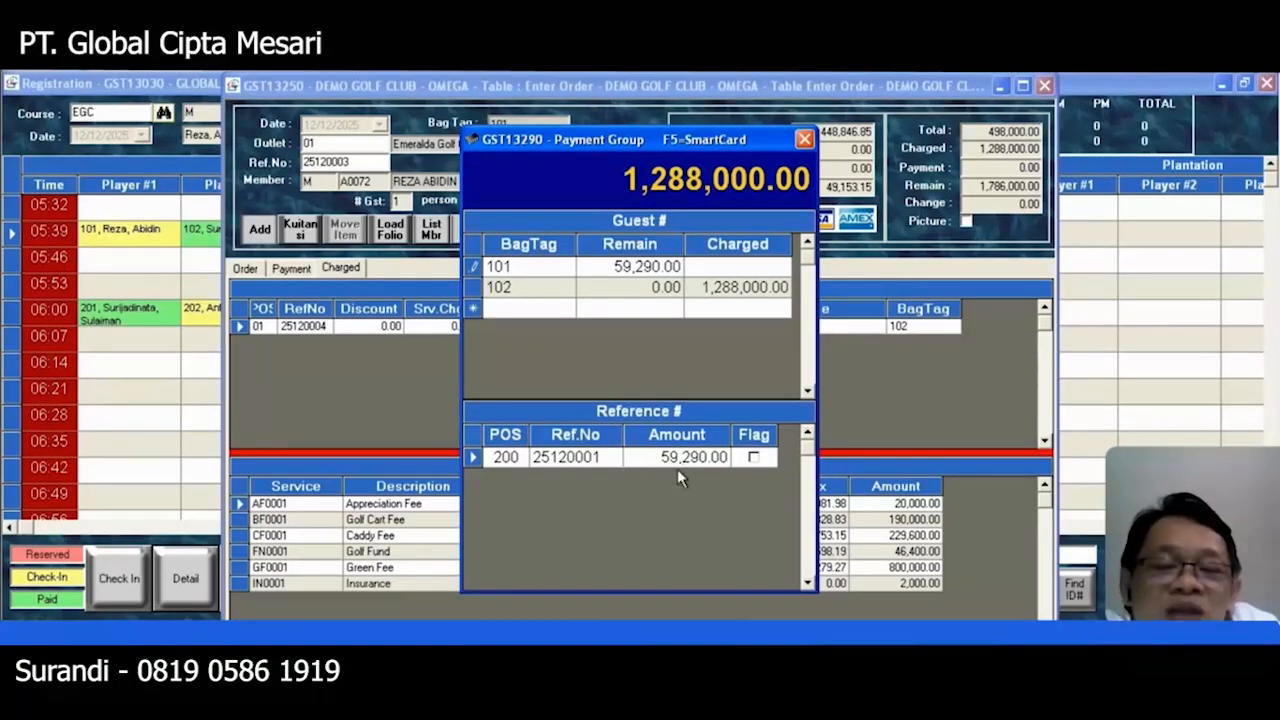
{"action": "left_click", "coordinate": [754, 458]}
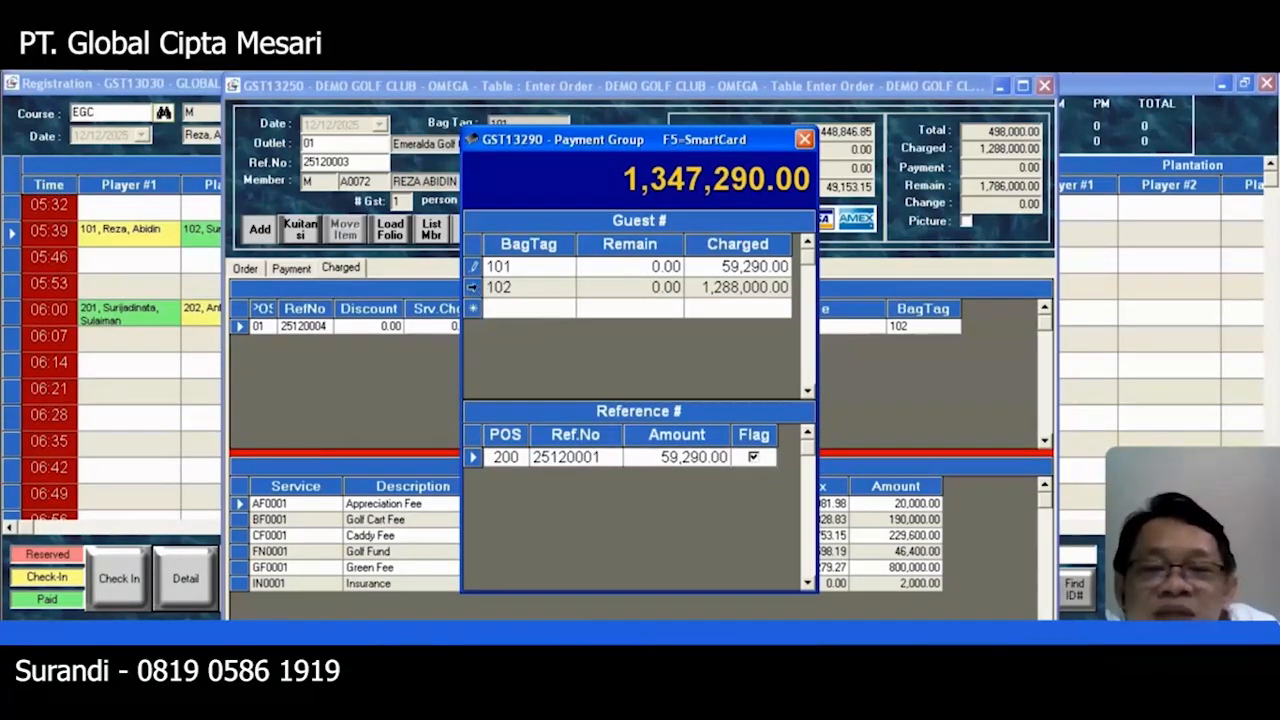
{"action": "left_click", "coordinate": [472, 287]}
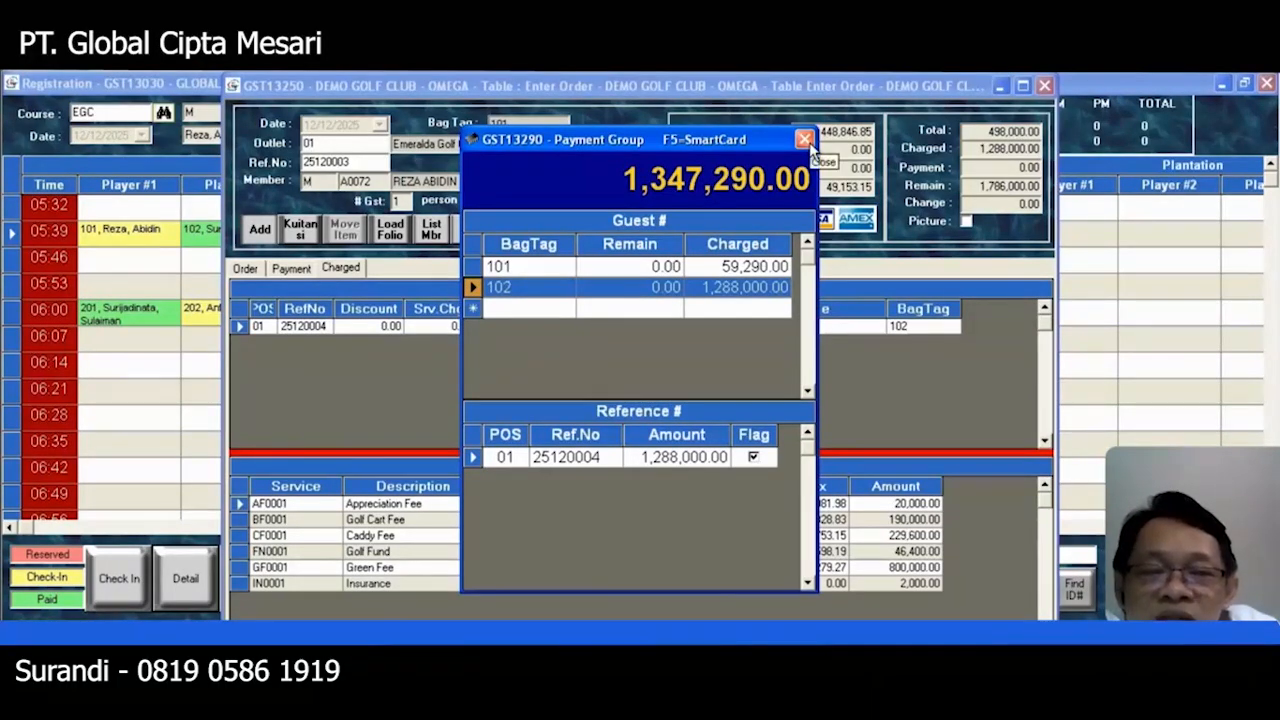
{"action": "left_click", "coordinate": [804, 139]}
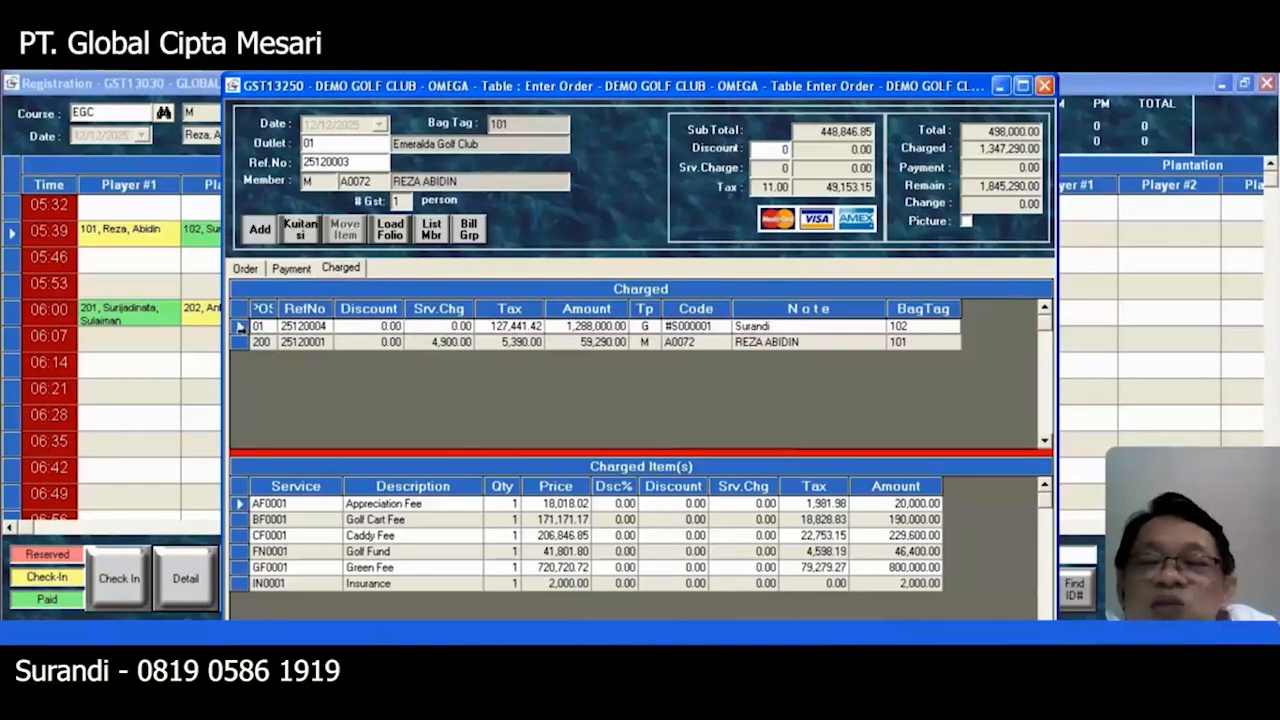
Step: View the items on the row 200 restaurant charge, then return to the Payment tab
{"action": "left_click", "coordinate": [241, 327]}
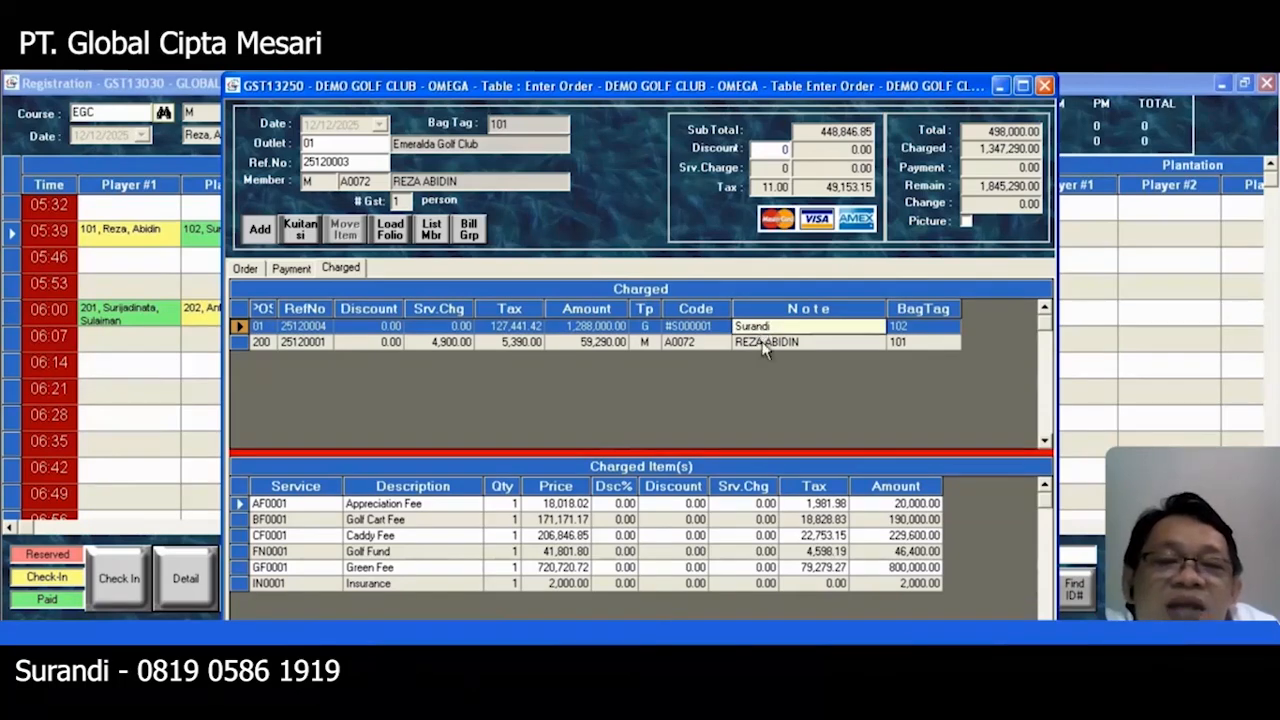
{"action": "left_click", "coordinate": [765, 345]}
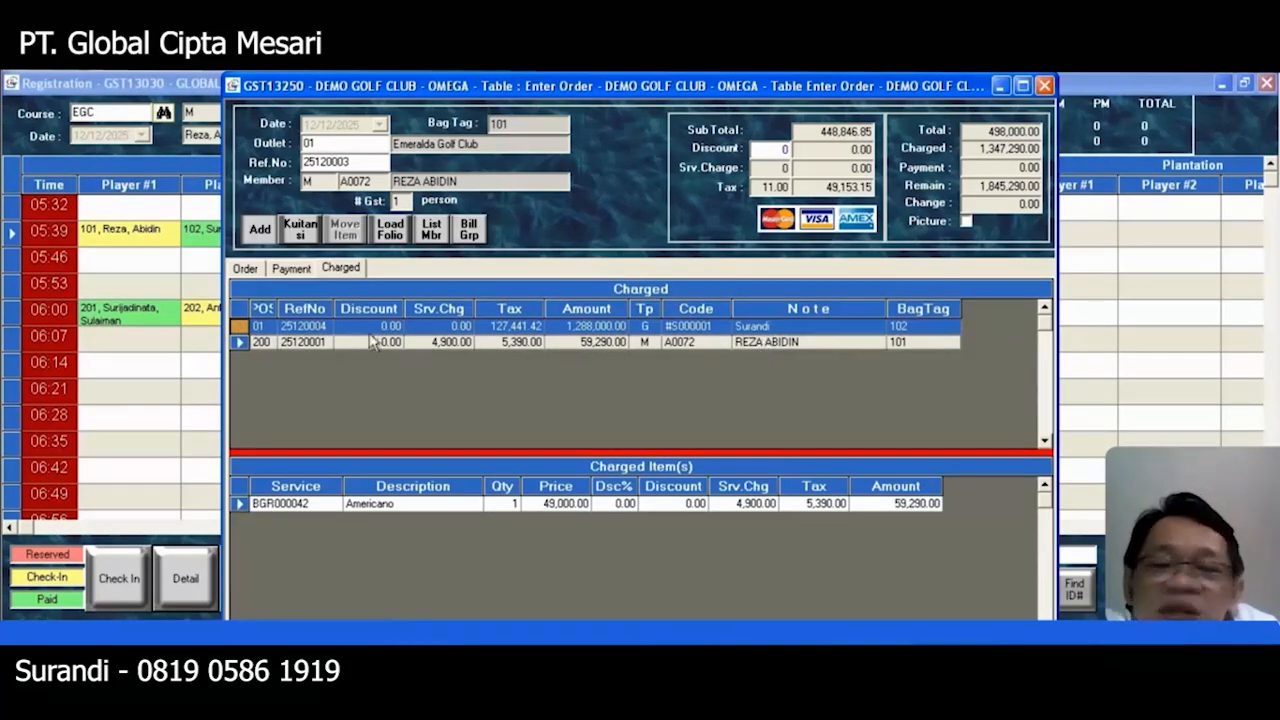
{"action": "left_click", "coordinate": [240, 342]}
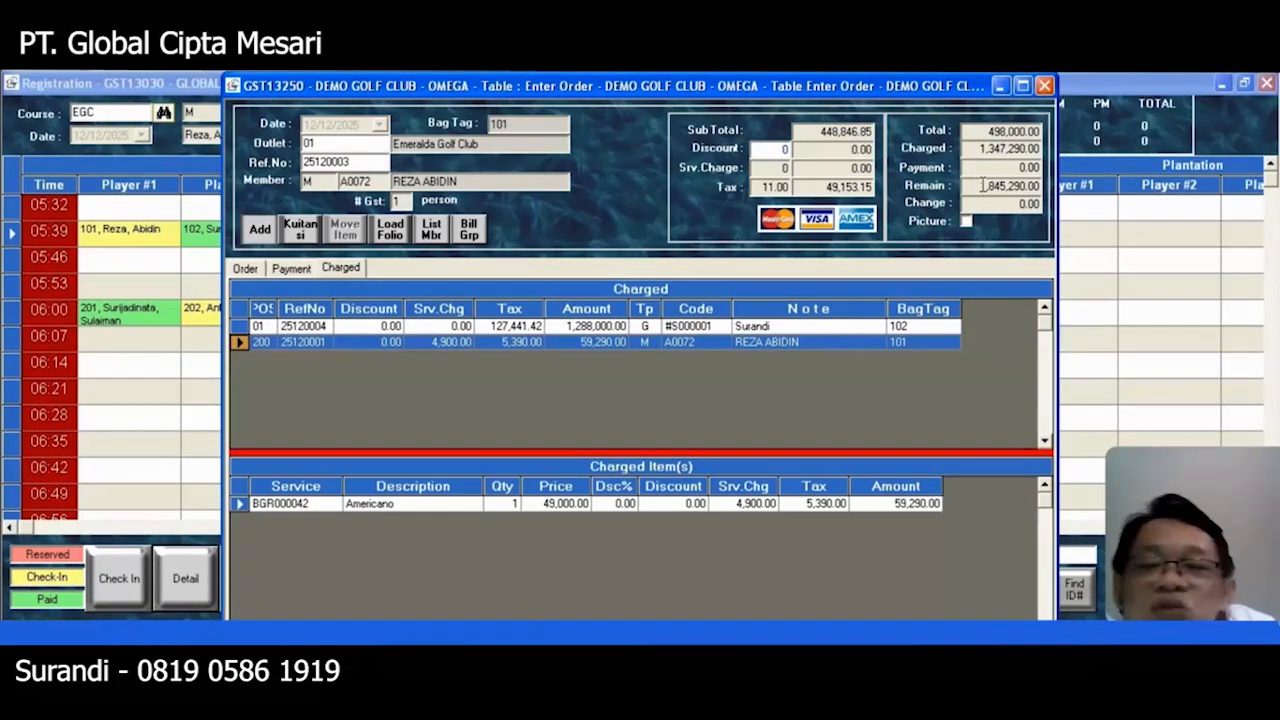
{"action": "left_click", "coordinate": [290, 271]}
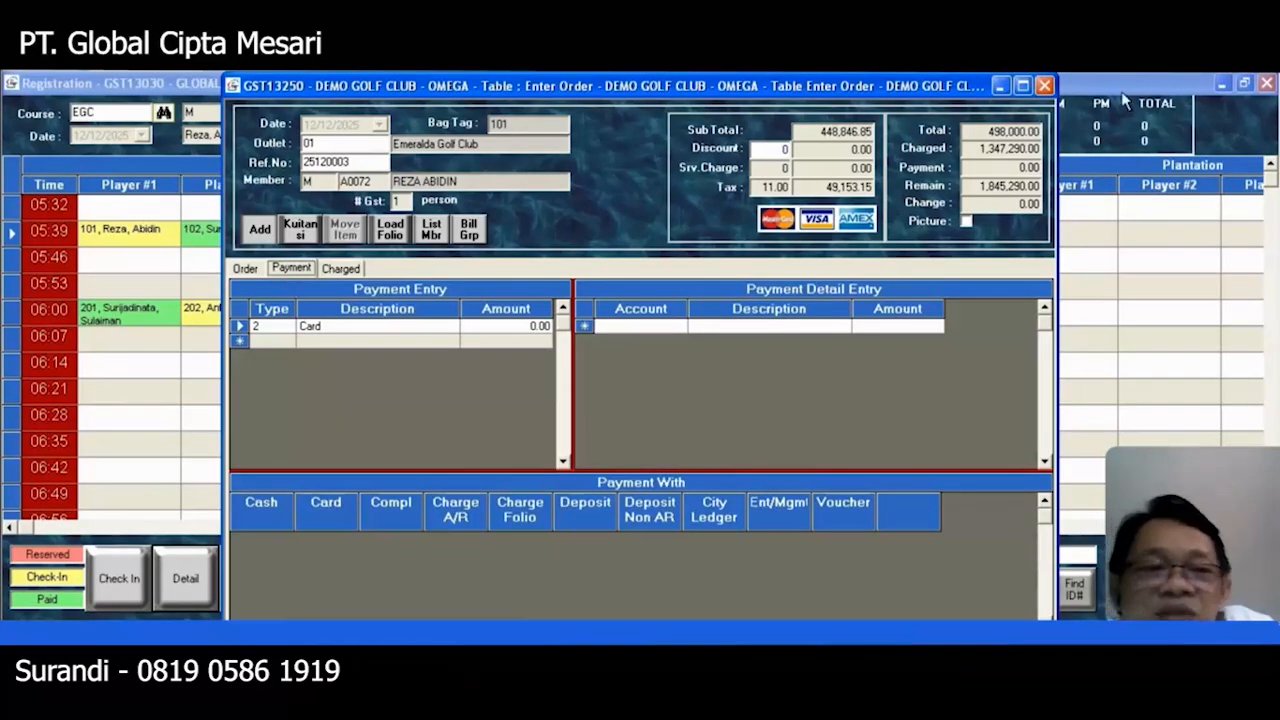
Step: Close the Table: Enter Order window to return to the Registration tee sheet
{"action": "left_click", "coordinate": [1045, 86]}
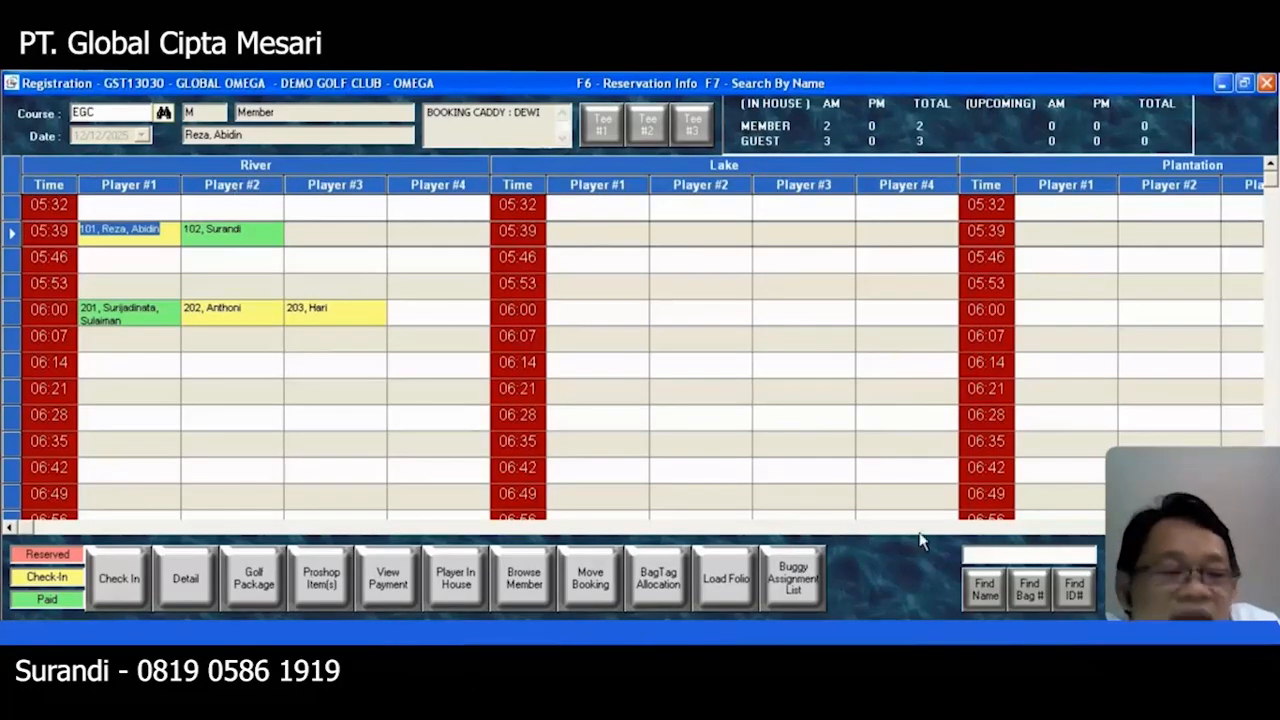
Step: Find the first guest on the tee sheet with a Find Name search
{"action": "left_click", "coordinate": [983, 553]}
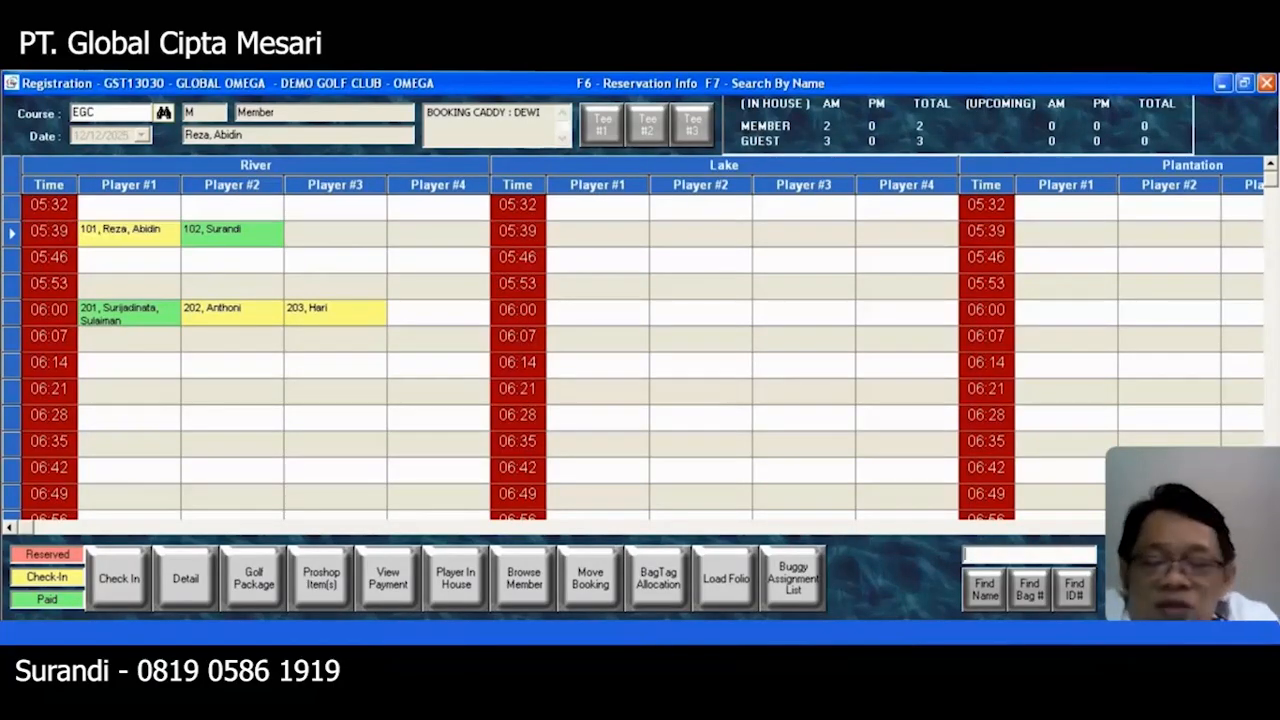
{"action": "type", "text": "surandi"}
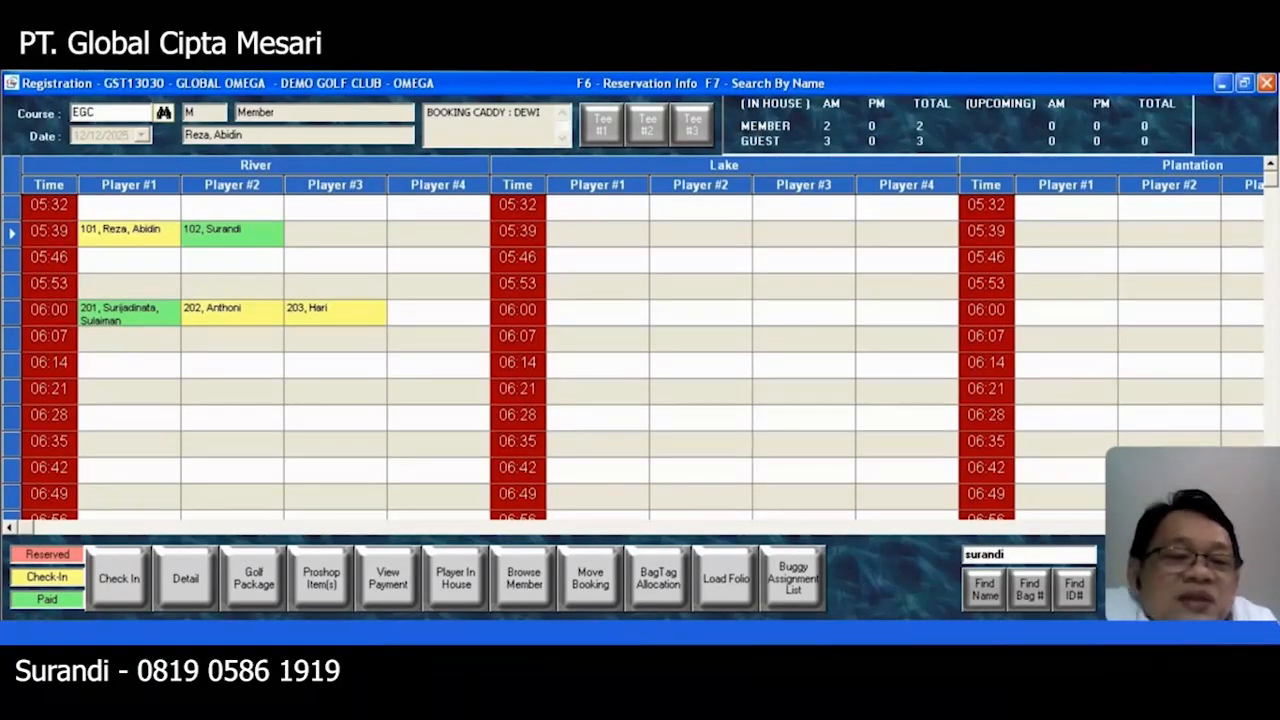
{"action": "left_click", "coordinate": [985, 589]}
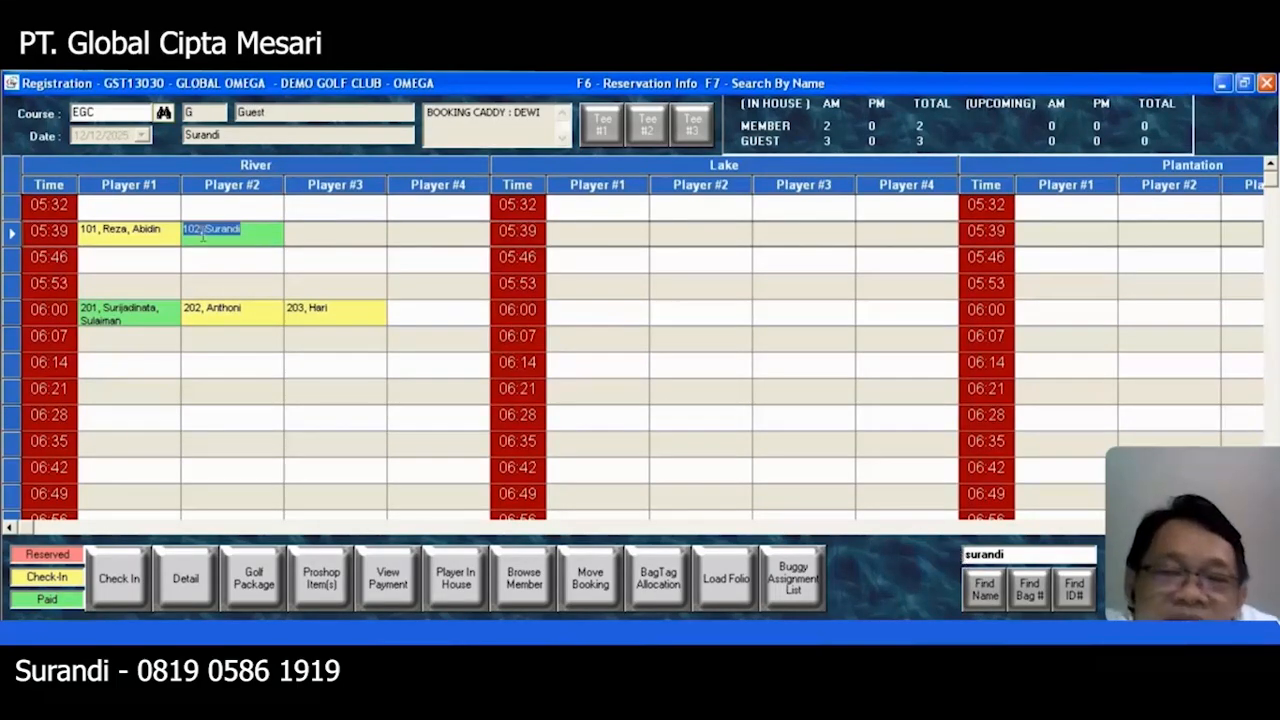
Step: Search for a second guest's name, then switch to the Porter Monitoring list
{"action": "left_click", "coordinate": [240, 206]}
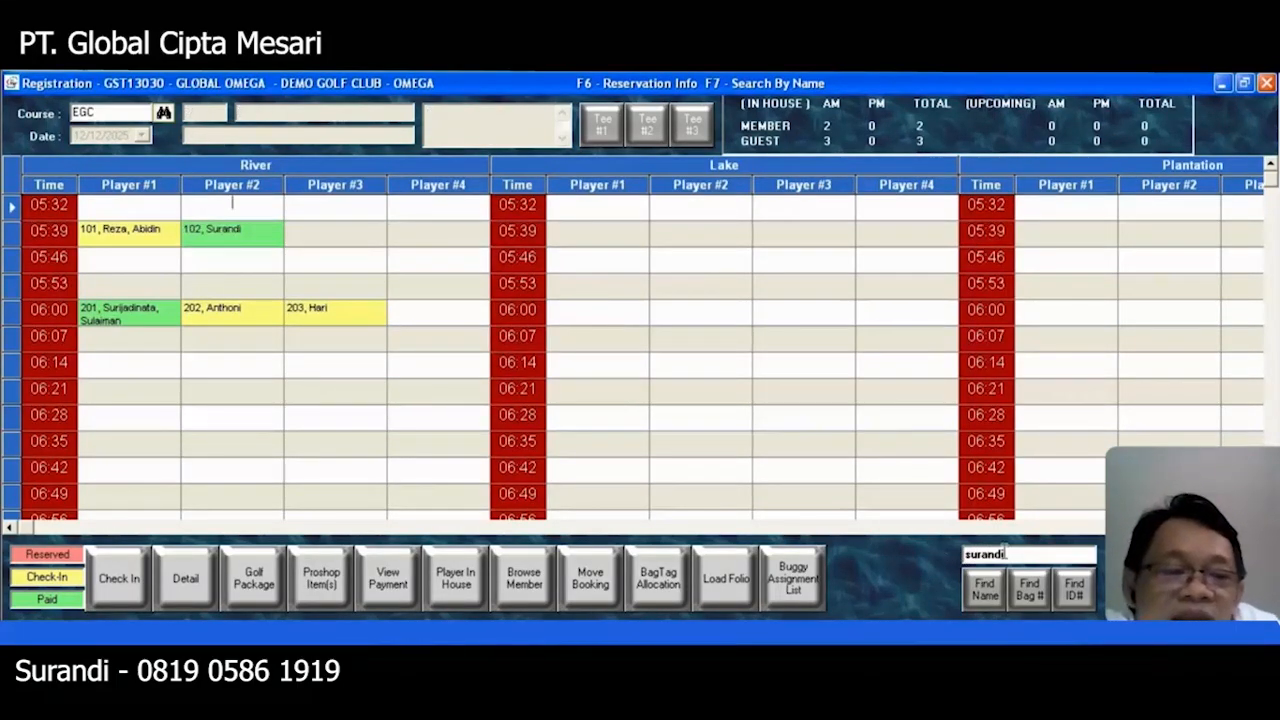
{"action": "left_click_drag", "start_coordinate": [1004, 553], "coordinate": [868, 561]}
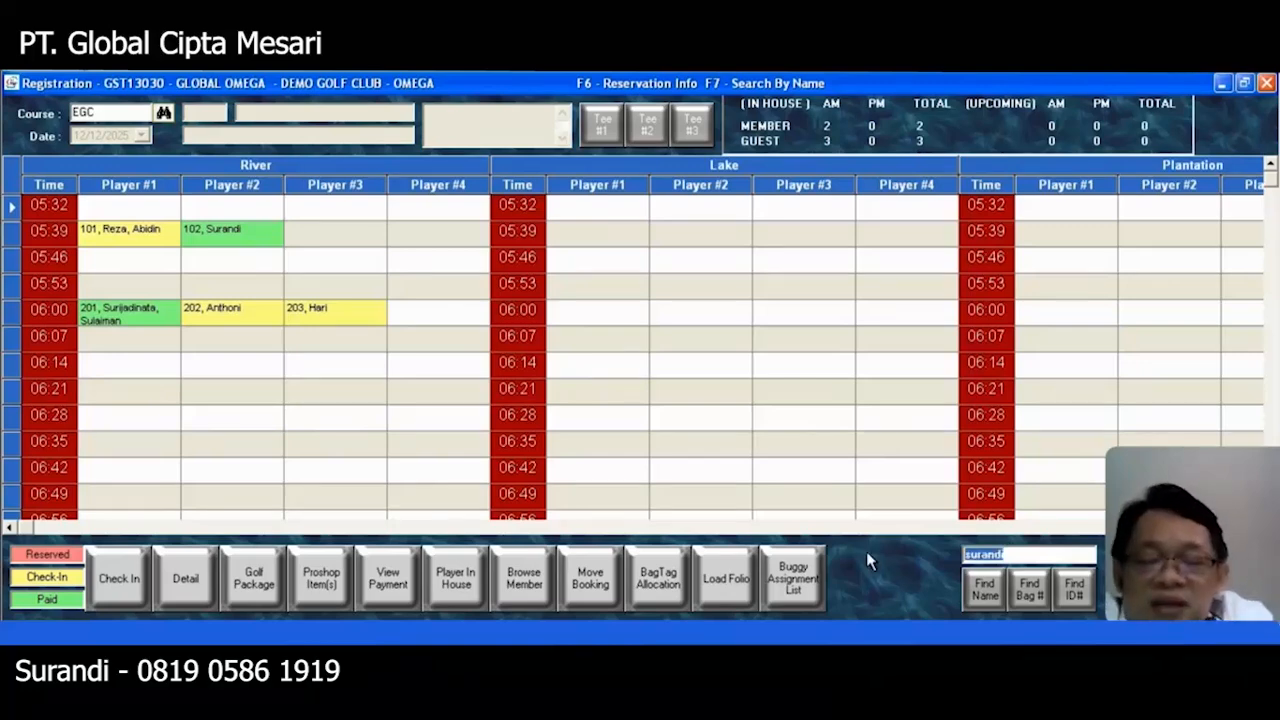
{"action": "type", "text": "an"}
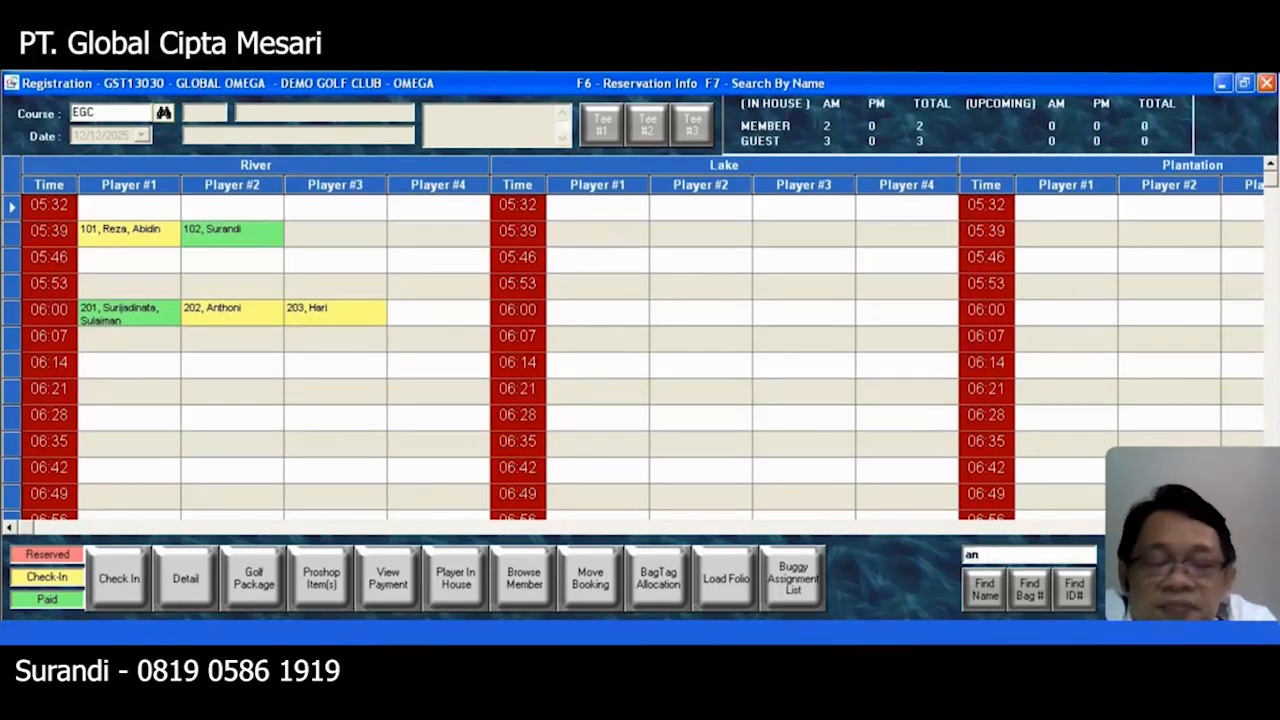
{"action": "type", "text": "thoni"}
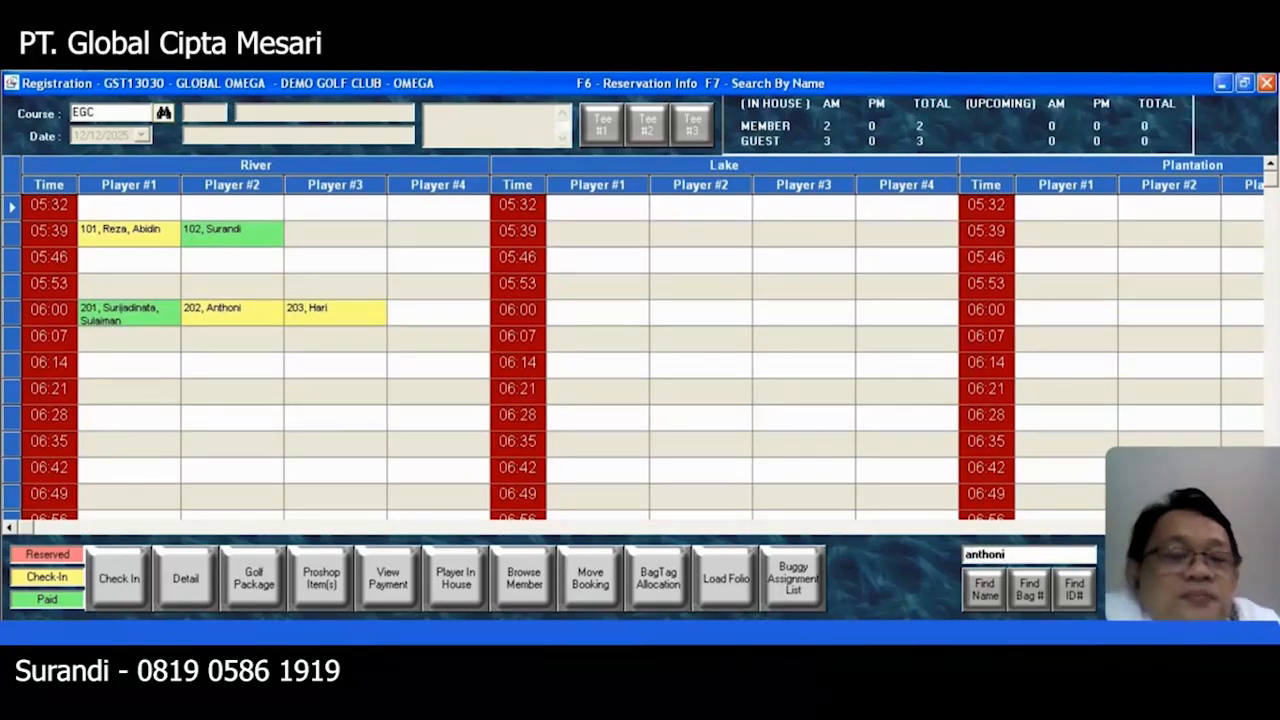
{"action": "left_click", "coordinate": [986, 592]}
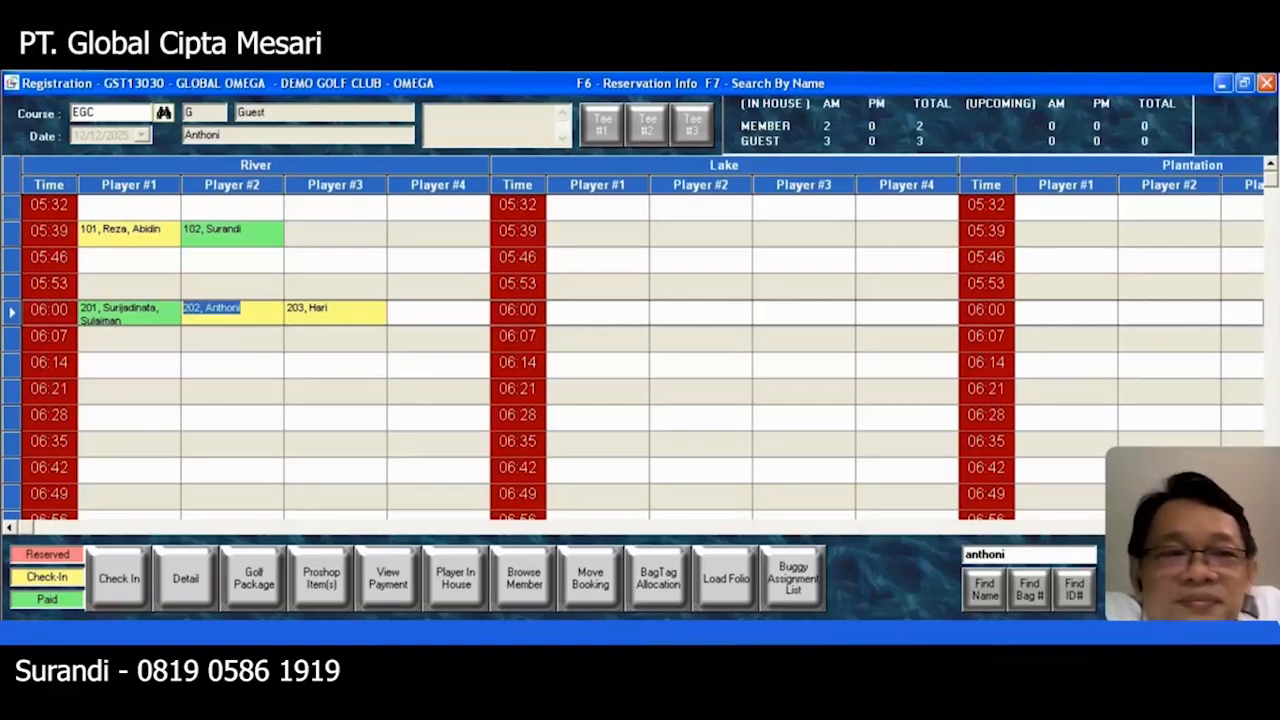
{"action": "key", "text": "alt+Tab"}
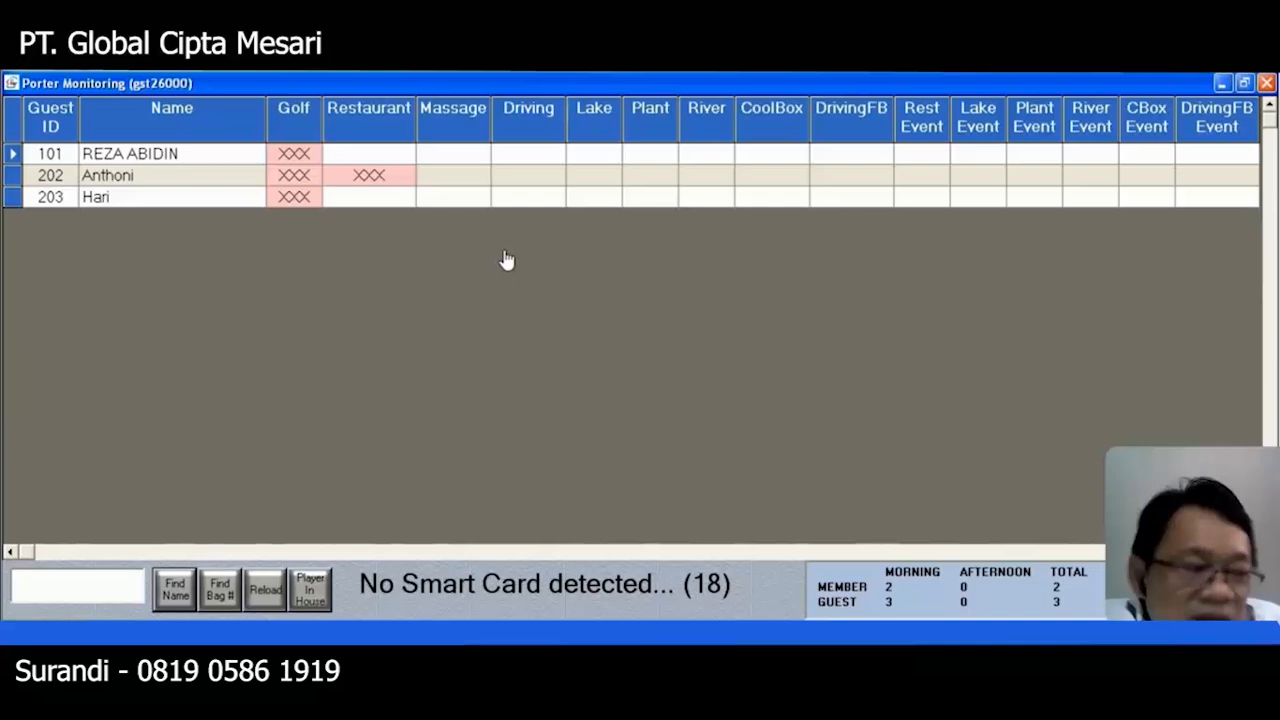
Step: Look up guest 202 in Porter Monitoring twice, closing its outstanding-bill summary each time
{"action": "left_click", "coordinate": [92, 585]}
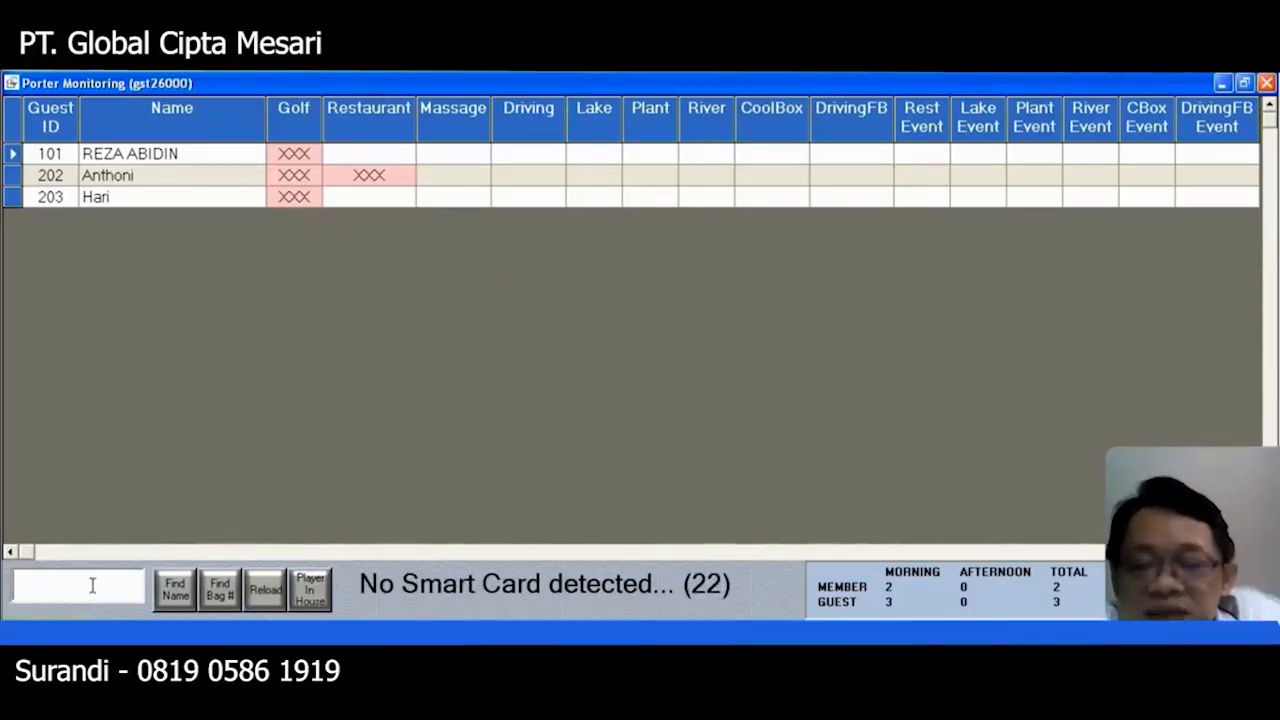
{"action": "type", "text": "20"}
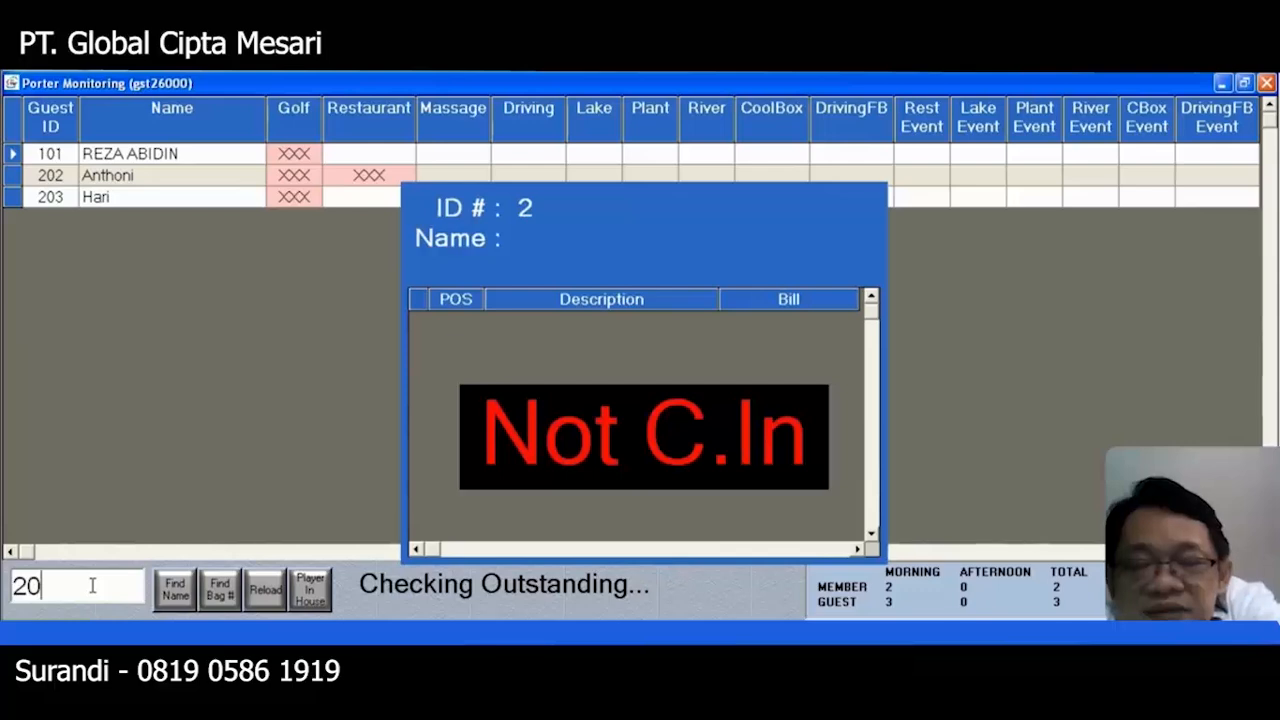
{"action": "type", "text": "2"}
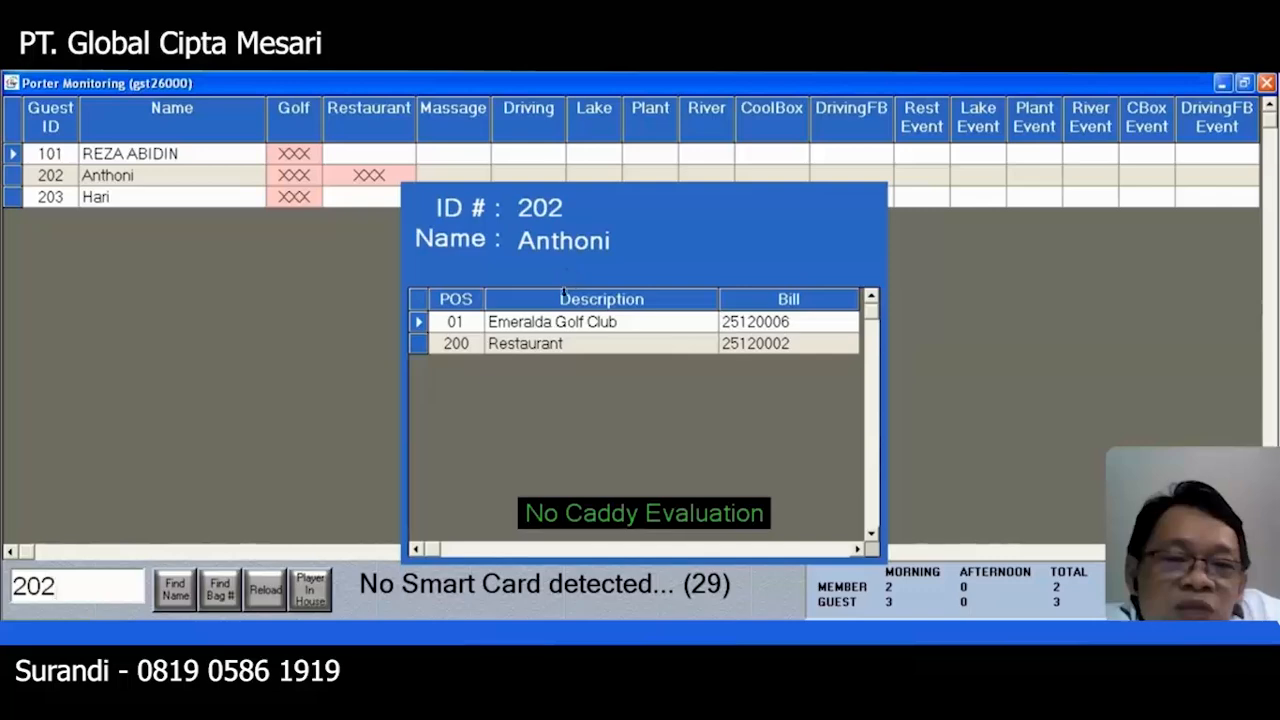
{"action": "left_click", "coordinate": [558, 331]}
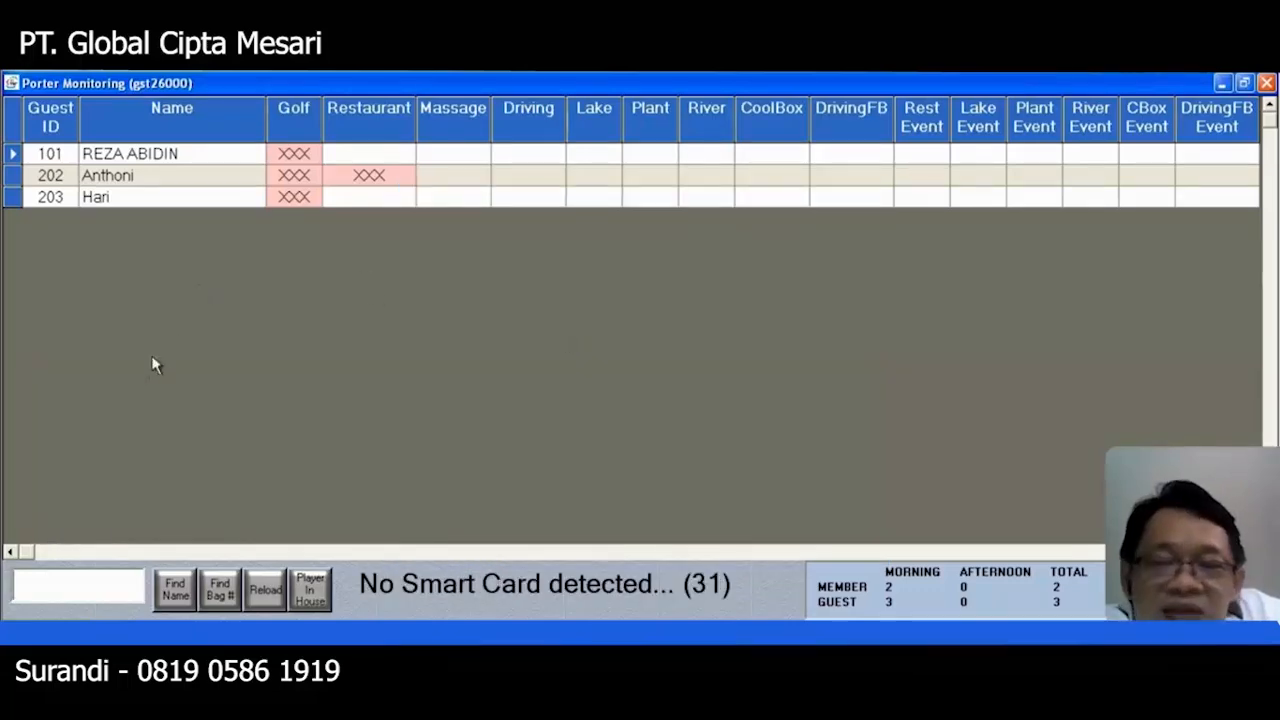
{"action": "type", "text": "2"}
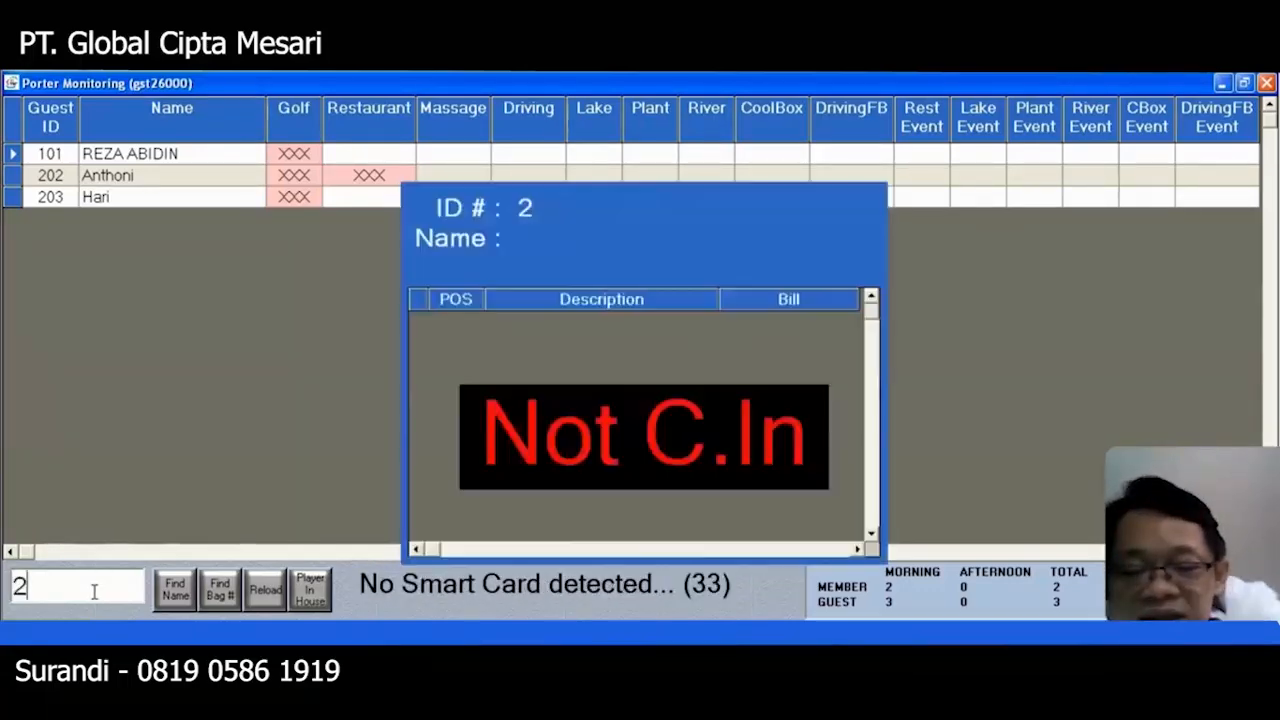
{"action": "type", "text": "02"}
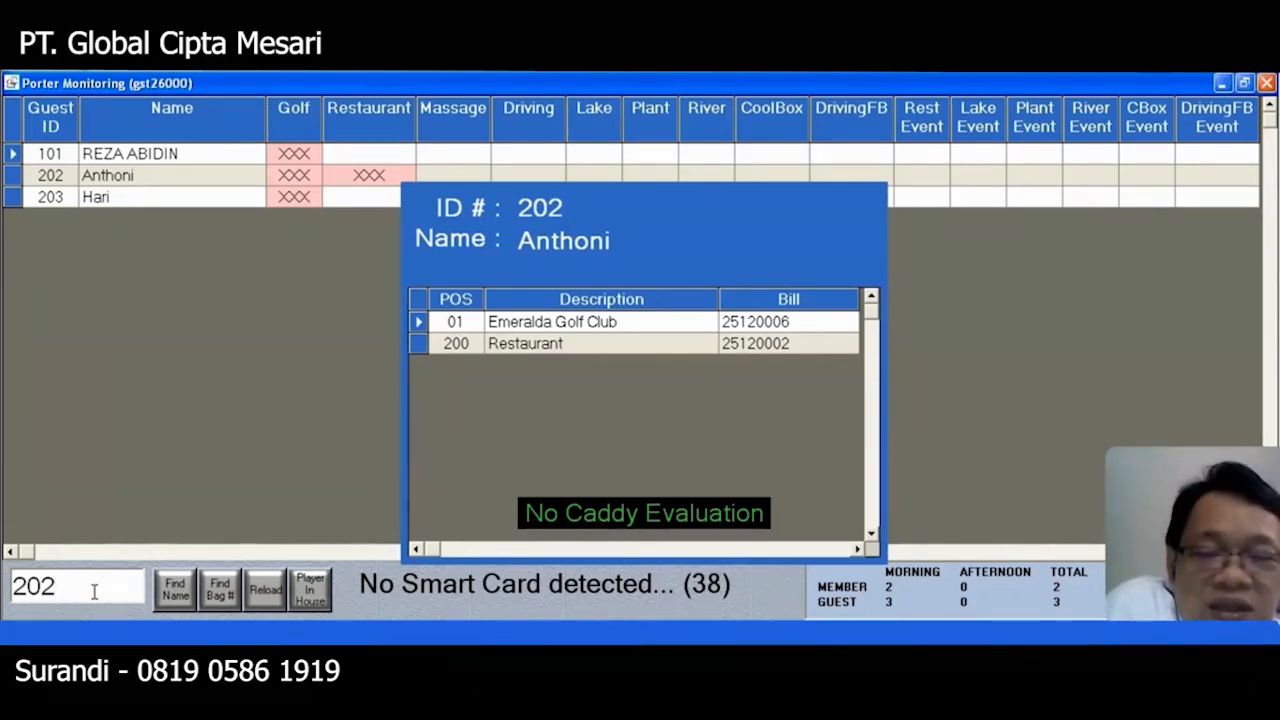
{"action": "key", "text": "Escape"}
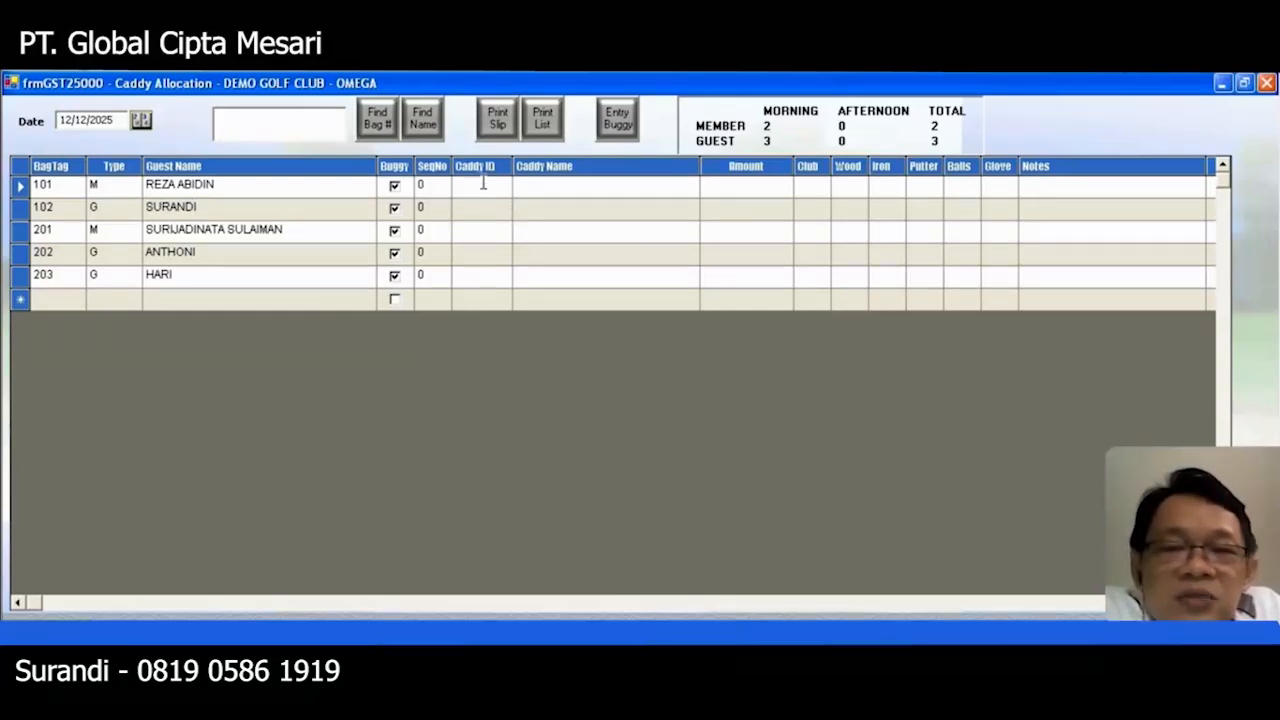
{"action": "left_click", "coordinate": [483, 183]}
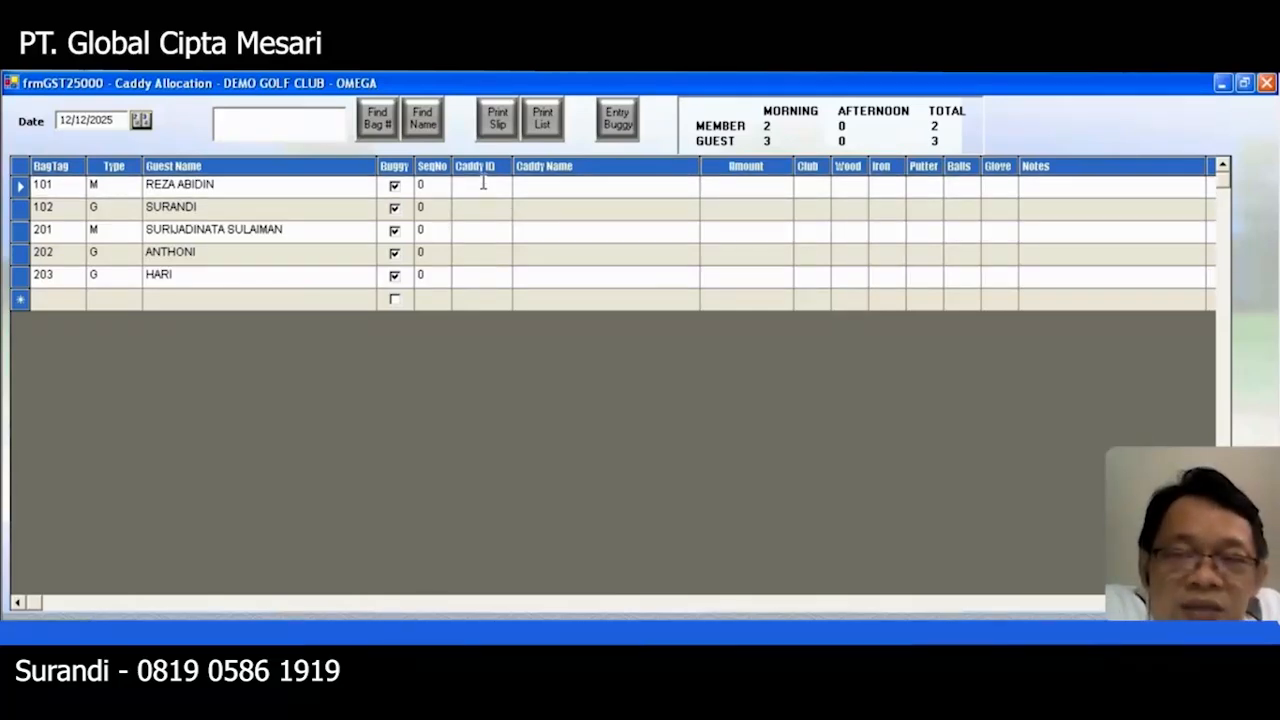